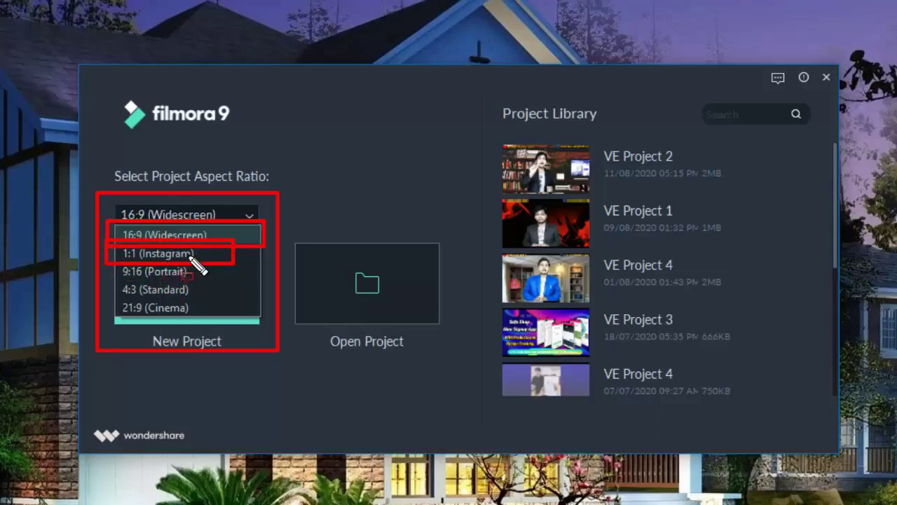
mouse_move(107, 264)
mouse_down()
mouse_move(145, 281)
mouse_move(226, 282)
mouse_up()
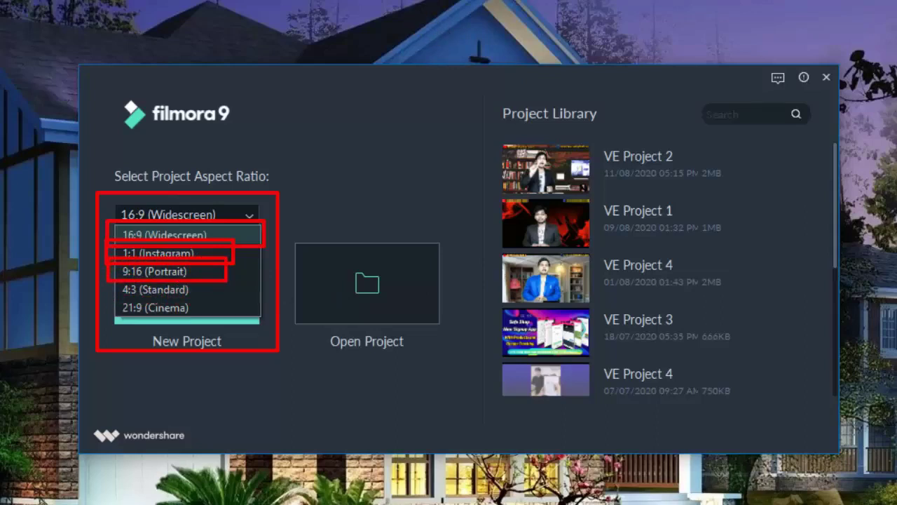
mouse_move(325, 1)
mouse_down()
mouse_move(468, 84)
mouse_move(511, 95)
mouse_move(509, 102)
mouse_up()
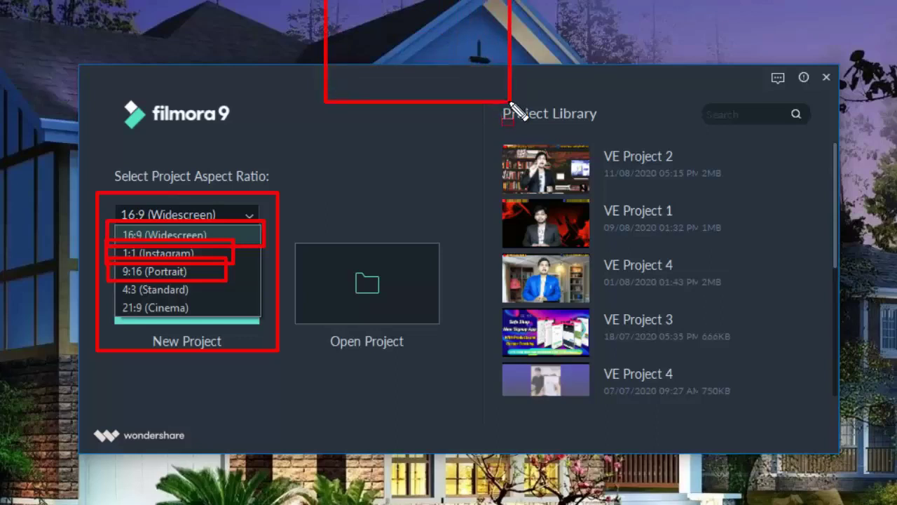
mouse_move(107, 280)
mouse_down()
mouse_move(126, 308)
mouse_move(216, 298)
mouse_up()
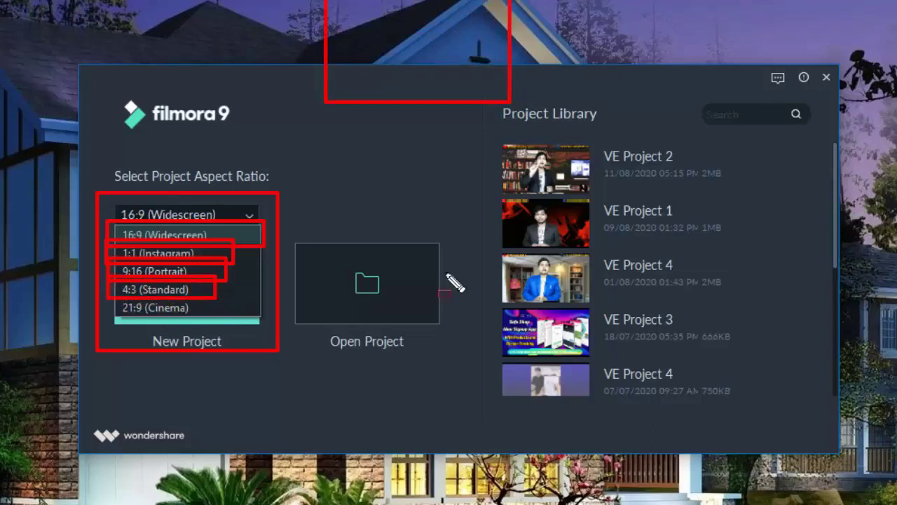
mouse_move(103, 298)
mouse_down()
mouse_move(237, 320)
mouse_move(219, 323)
mouse_up()
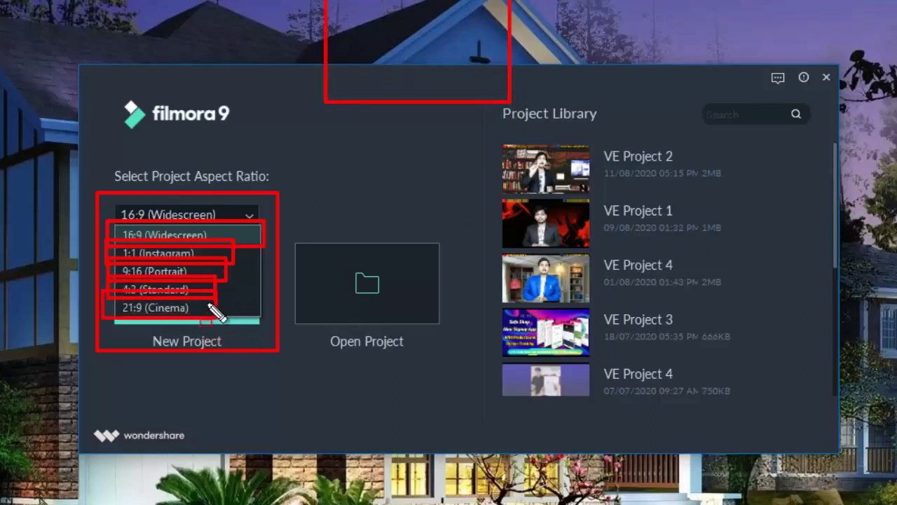
Create a new project with the 16:9 (Widescreen) aspect ratio.
key(Escape)
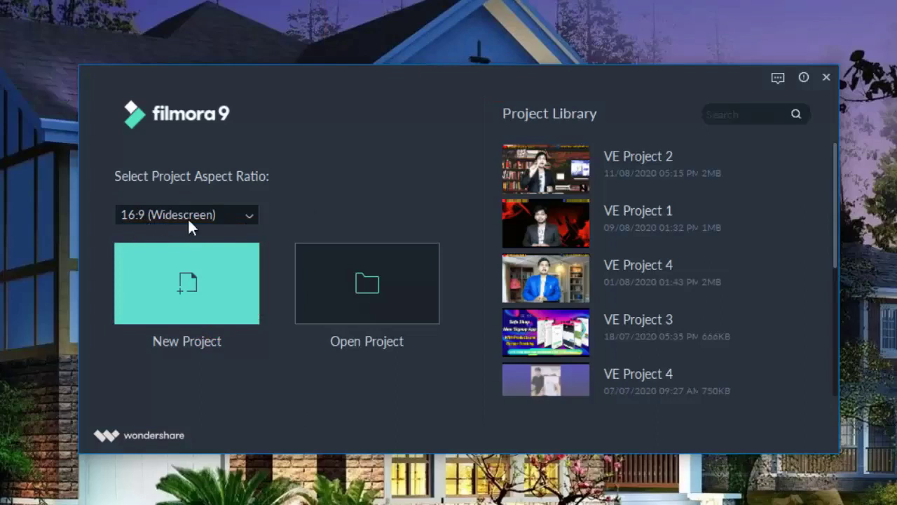
click(224, 289)
key(Return)
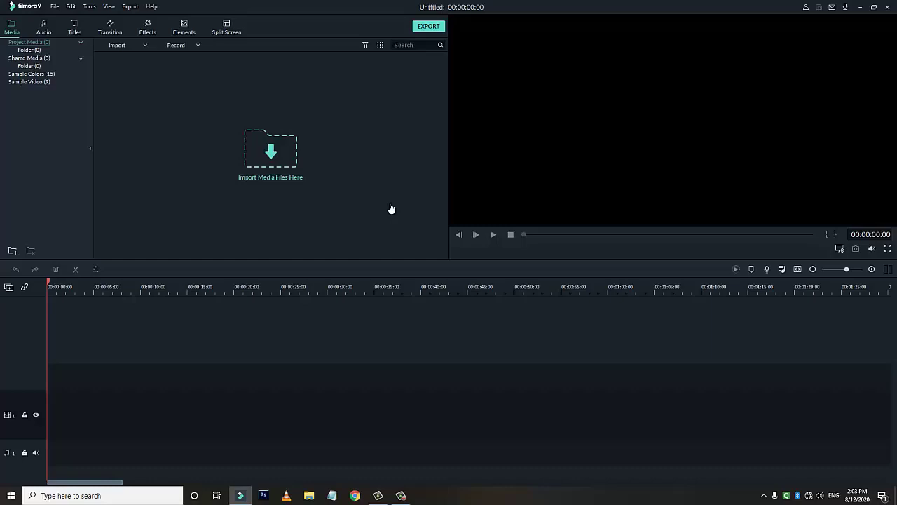
mouse_move(91, 49)
mouse_down()
mouse_move(255, 224)
mouse_move(448, 259)
mouse_up()
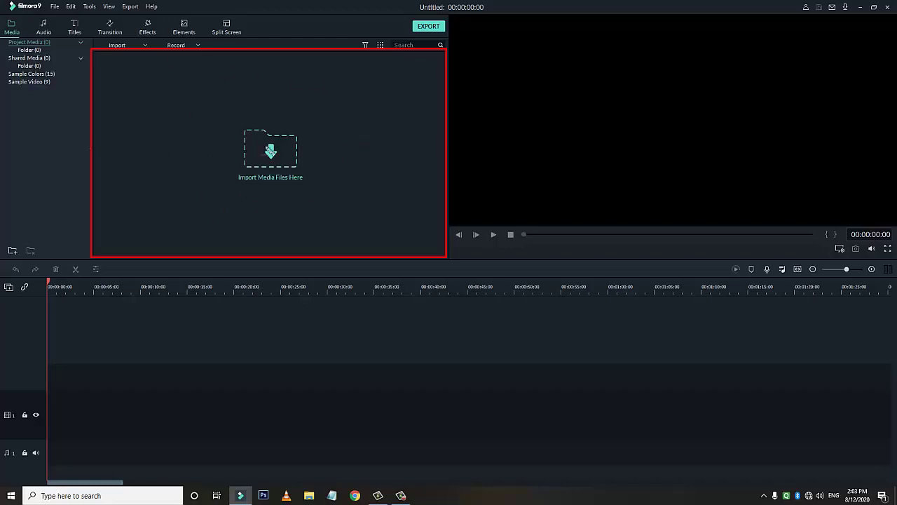
mouse_move(447, 12)
mouse_down()
mouse_move(558, 200)
mouse_move(896, 228)
mouse_up()
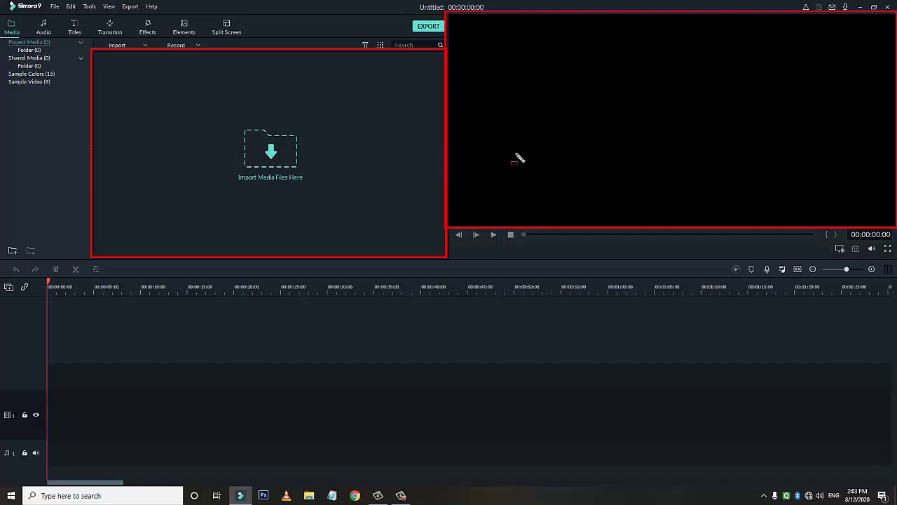
drag(517, 44, 518, 54)
drag(626, 159, 812, 173)
drag(548, 62, 753, 141)
mouse_move(2, 277)
mouse_down()
mouse_move(7, 352)
mouse_move(124, 497)
mouse_up()
drag(221, 496, 895, 484)
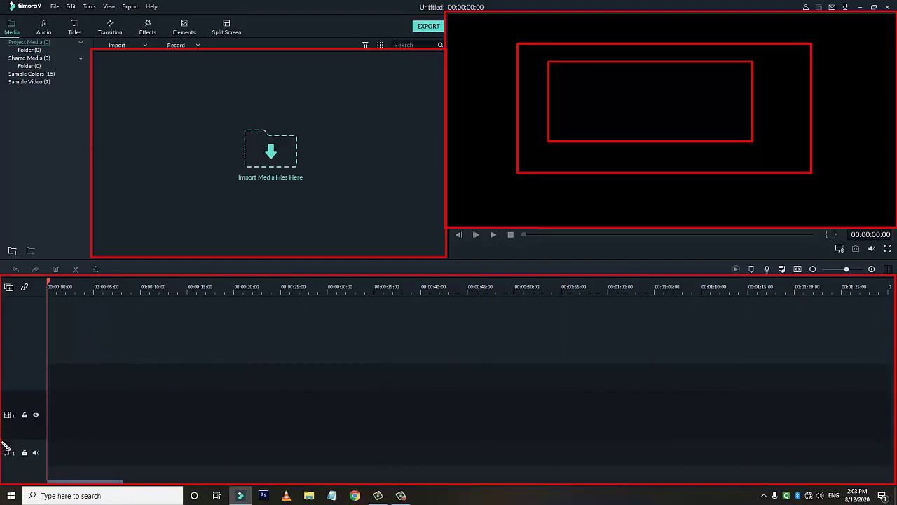
mouse_move(4, 441)
mouse_down()
mouse_move(15, 455)
mouse_move(424, 483)
mouse_up()
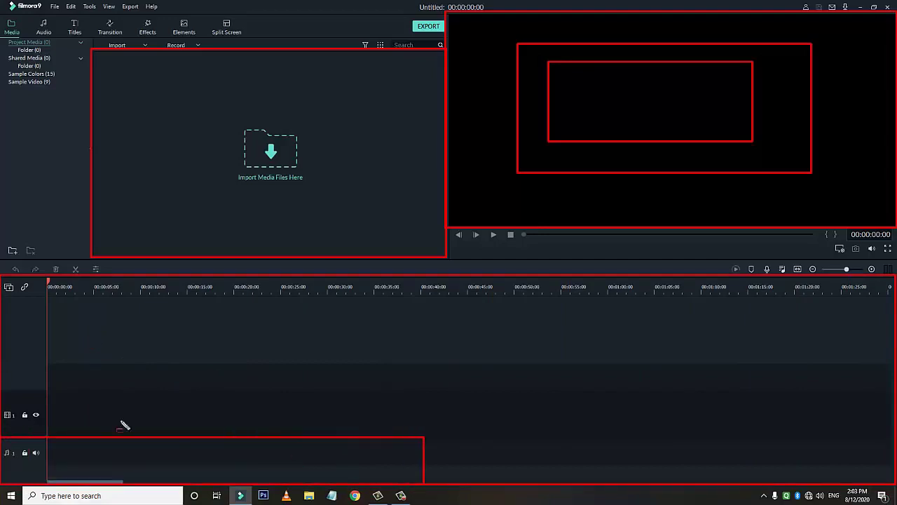
mouse_move(4, 387)
mouse_down()
mouse_move(17, 436)
mouse_move(501, 434)
mouse_up()
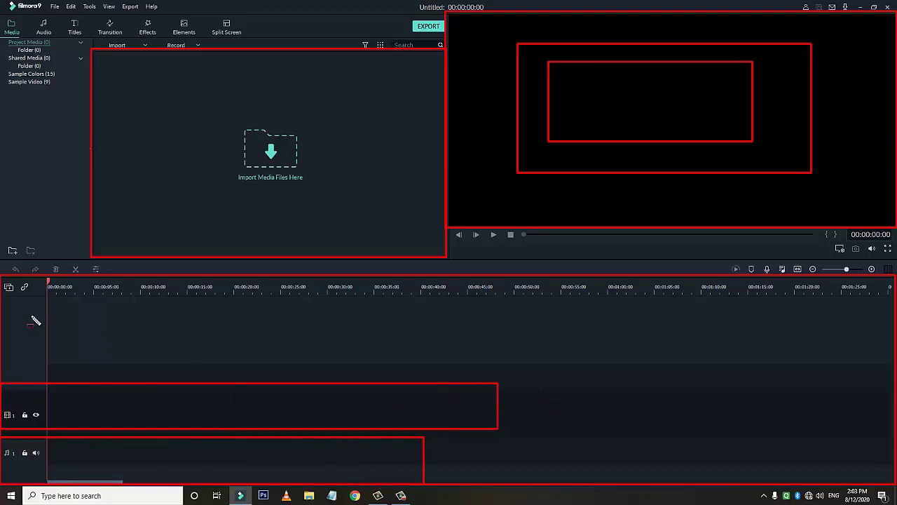
drag(5, 345, 559, 381)
drag(9, 308, 269, 335)
drag(336, 340, 536, 337)
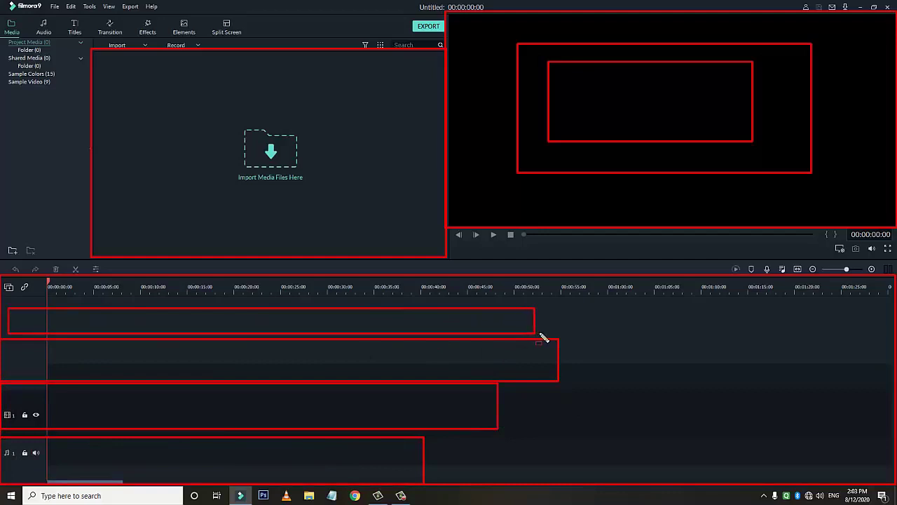
key(Escape)
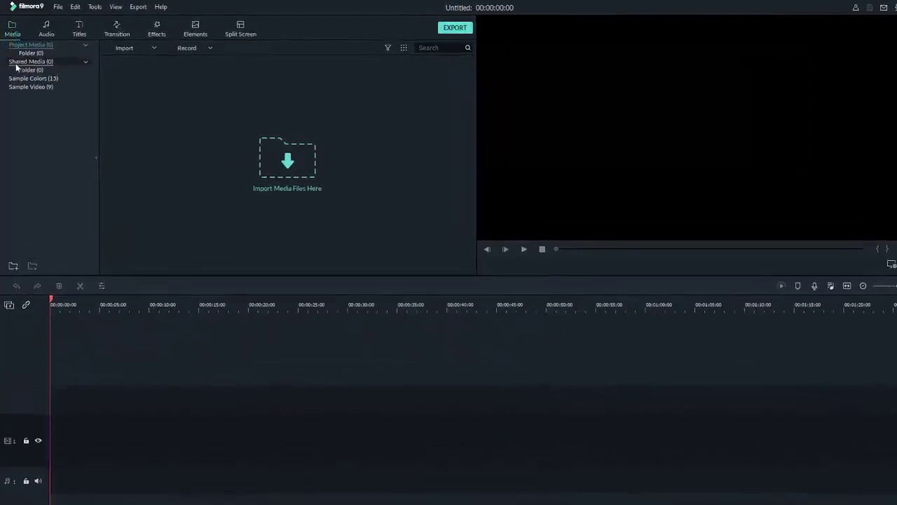
drag(3, 17, 69, 126)
key(Escape)
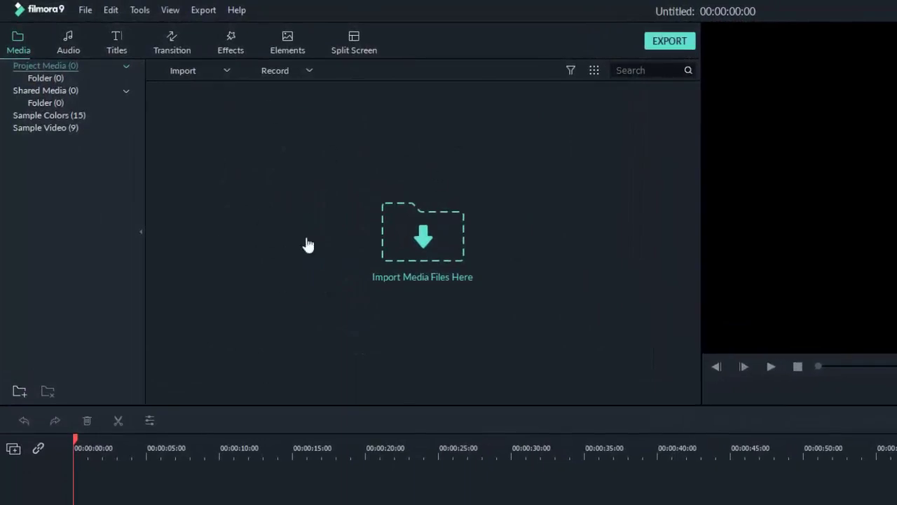
Look through the media library's project folder, Shared Media and its folder, Sample Colors and Sample Video.
click(43, 78)
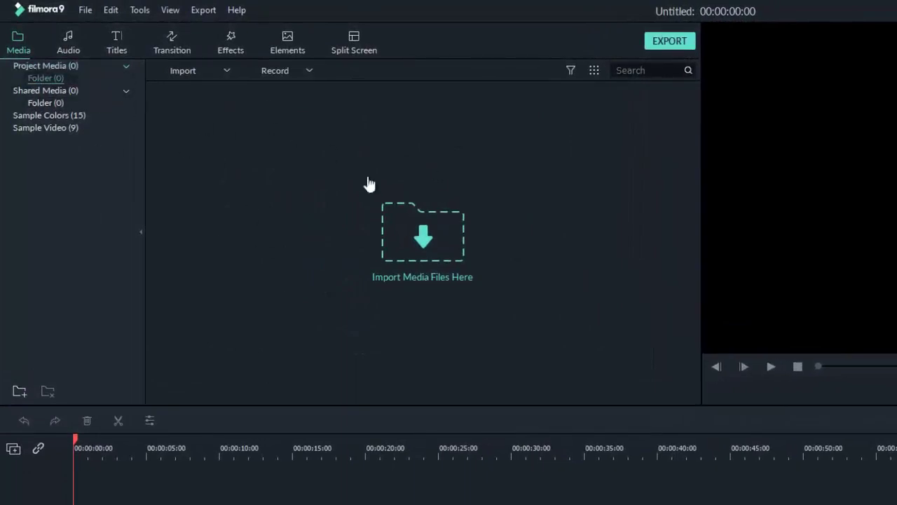
click(61, 96)
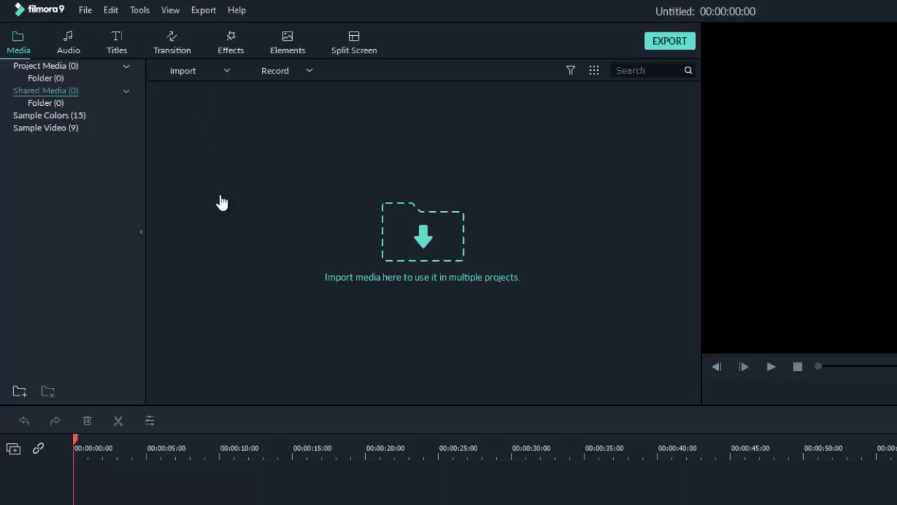
click(47, 105)
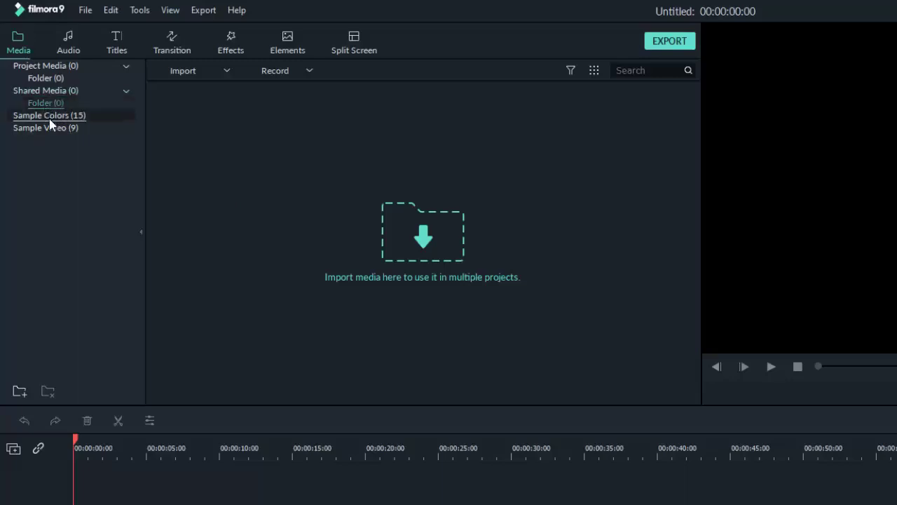
click(49, 117)
scroll(561, 245, down, 2)
scroll(491, 287, up, 2)
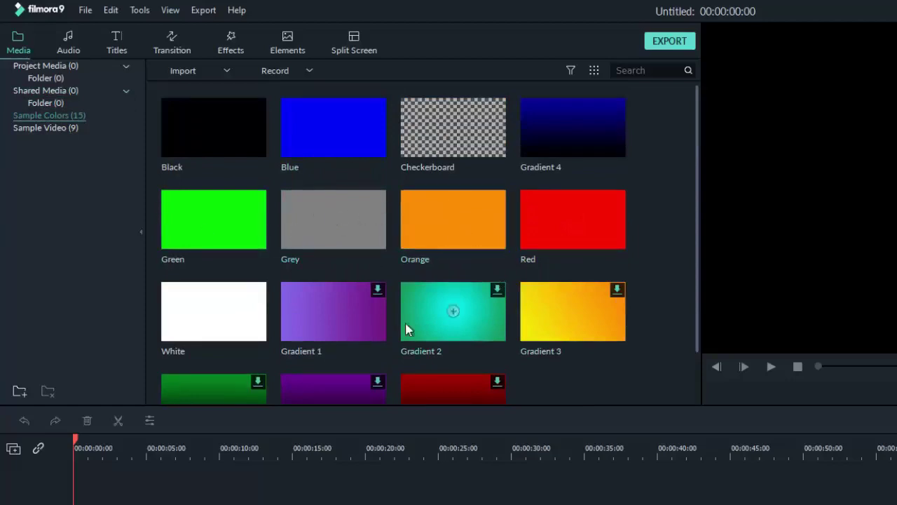
click(42, 128)
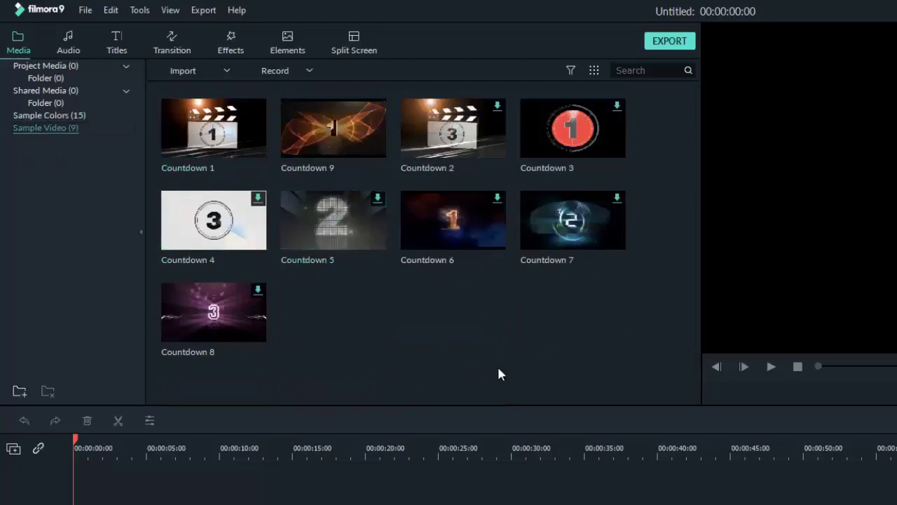
Browse the audio library's Sound Effect category from start to end and preview effects such as Beep, Celery Break, Chickens and Cuckoo Clock.
click(68, 42)
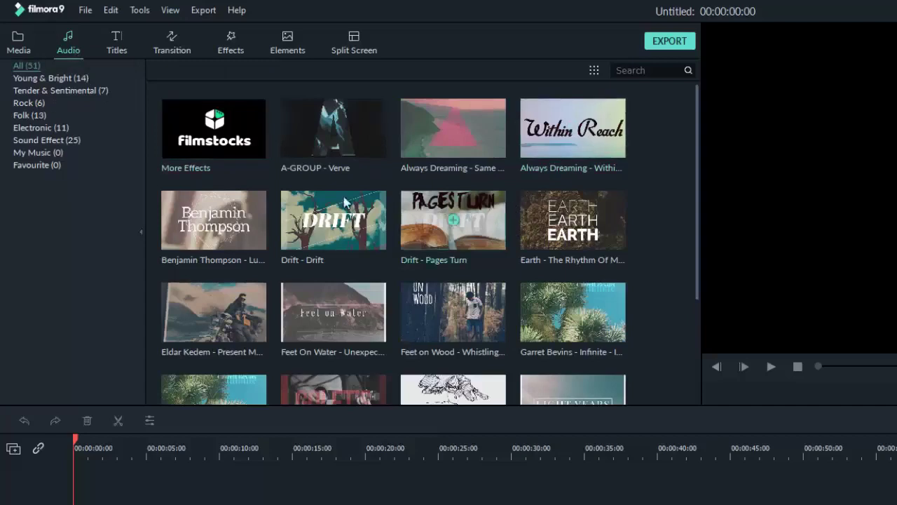
click(56, 140)
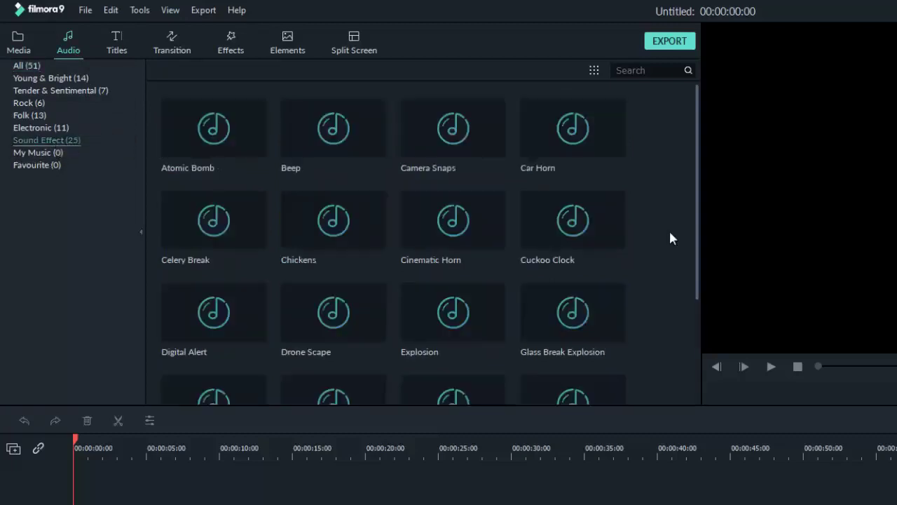
click(369, 142)
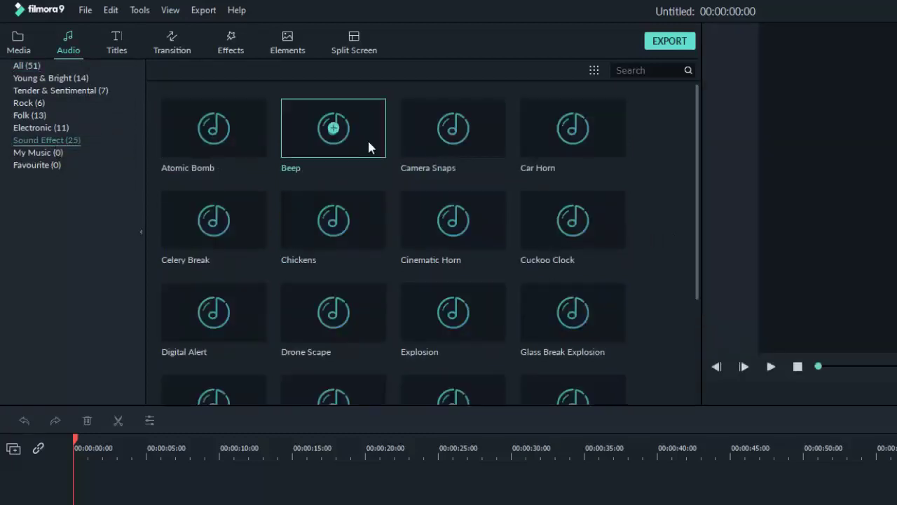
click(251, 235)
click(378, 235)
click(414, 232)
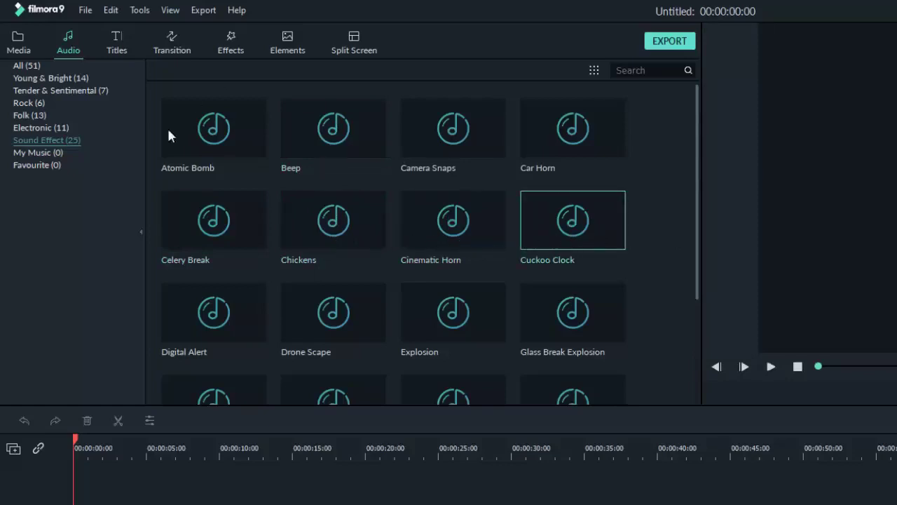
scroll(299, 272, down, 5)
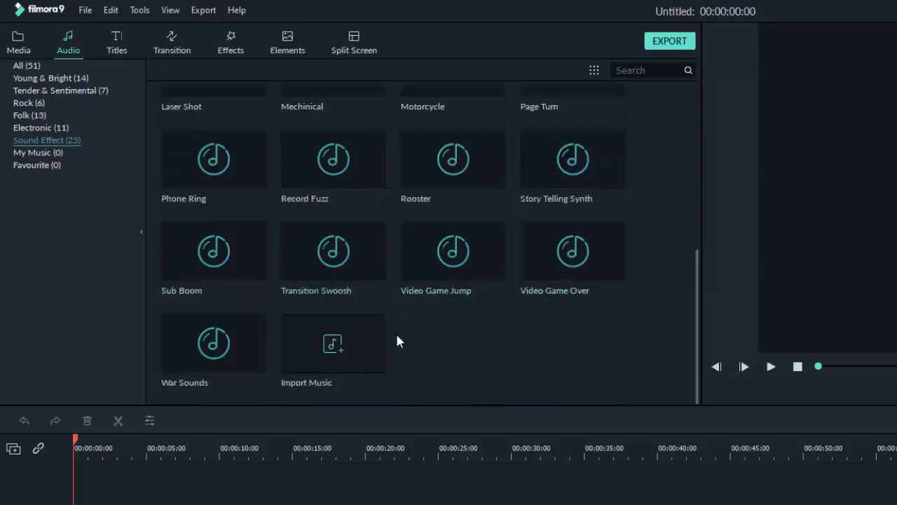
scroll(396, 331, up, 5)
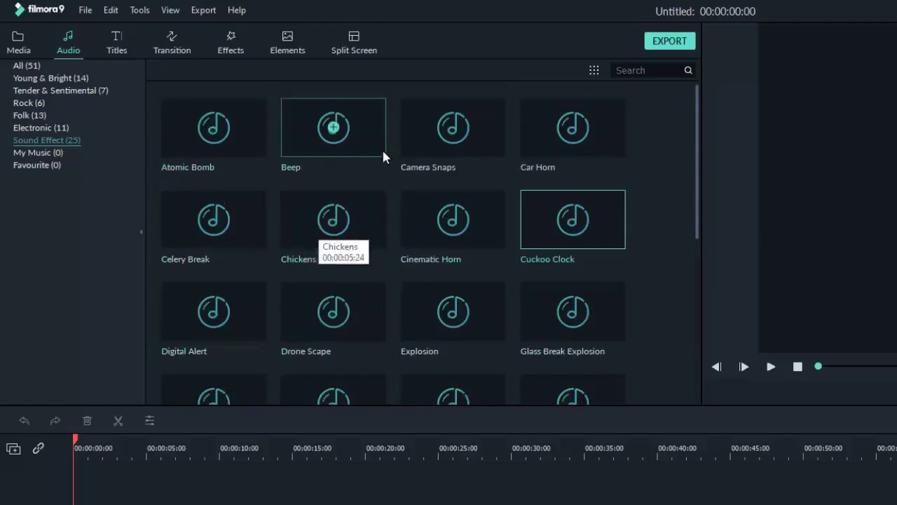
scroll(379, 282, down, 5)
scroll(379, 284, up, 5)
scroll(381, 290, down, 5)
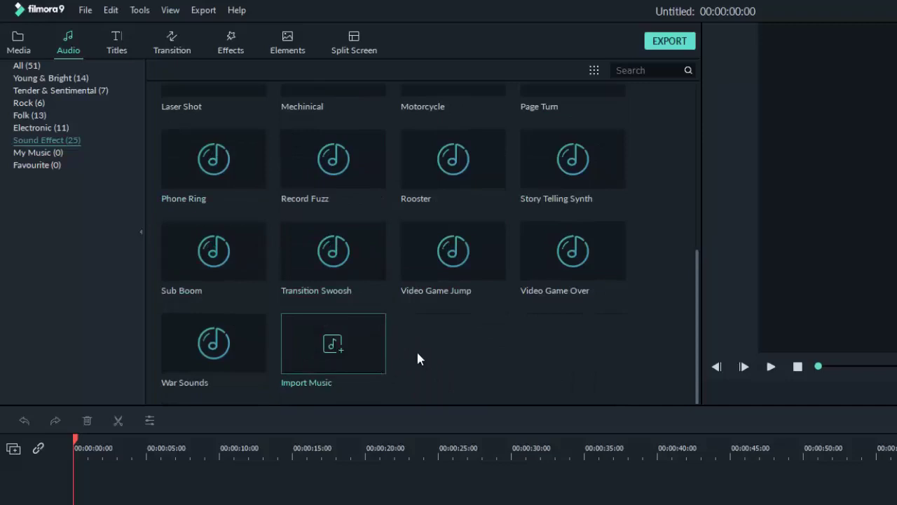
scroll(476, 342, up, 5)
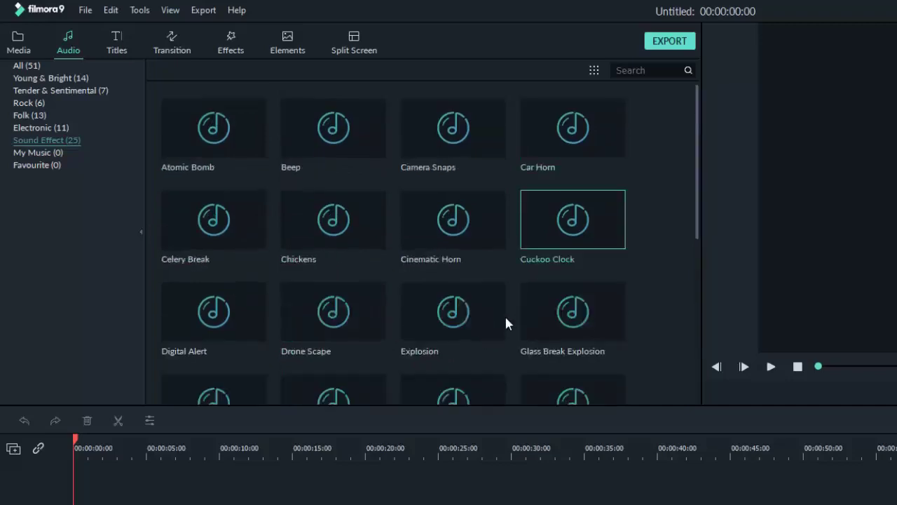
Browse the Openers among the title templates and preview Opener 1, Opener 2, Opener 21 and Opener 23.
click(117, 43)
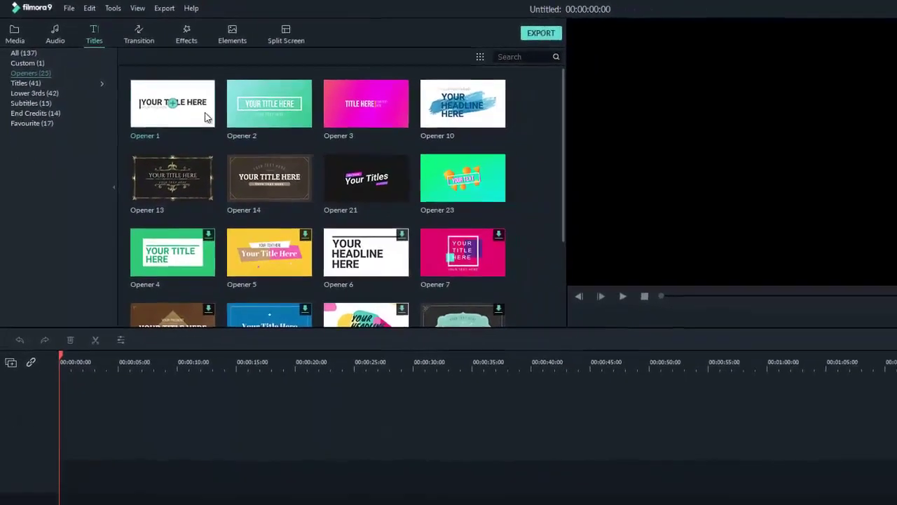
click(196, 107)
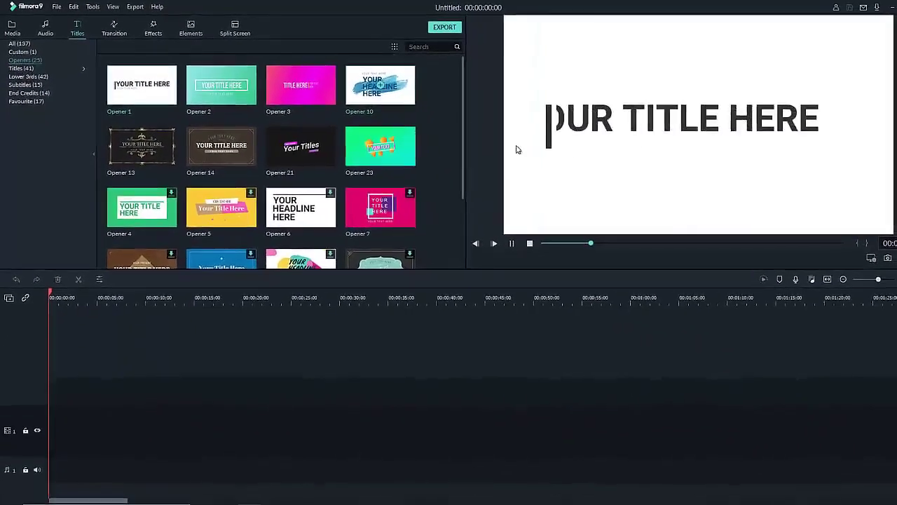
click(203, 82)
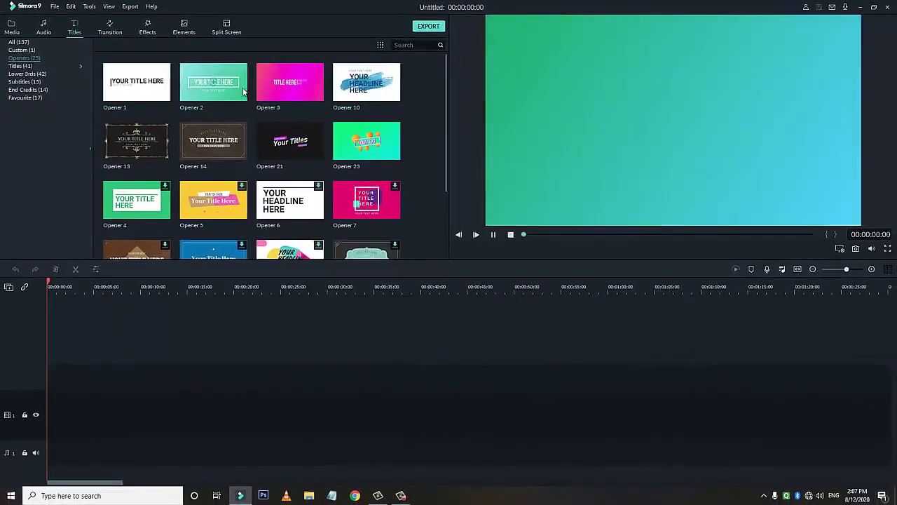
click(317, 156)
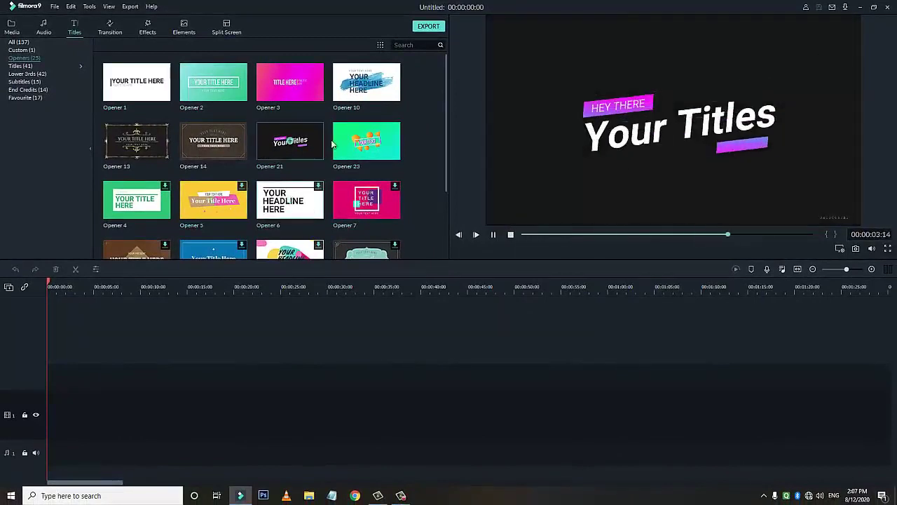
click(391, 142)
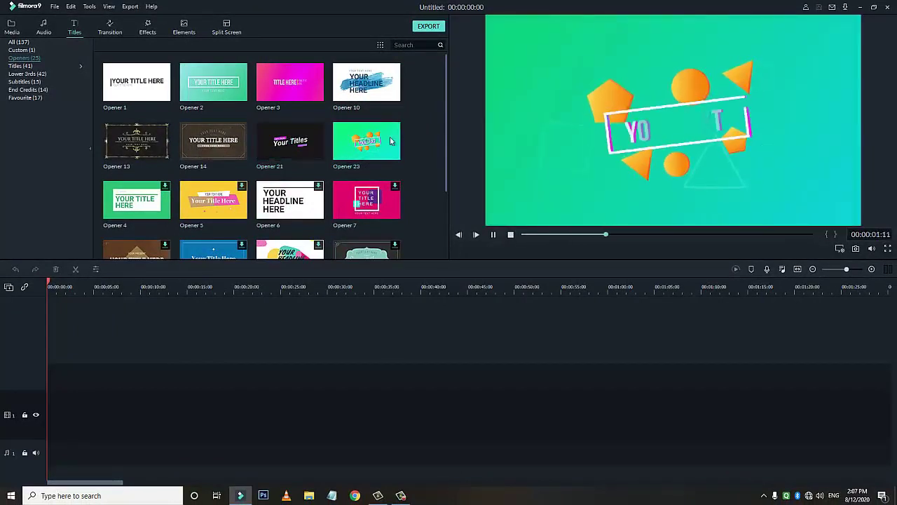
Show the Lower 3rds title templates and preview Lower Third 4 and Lower Third 7.
click(18, 74)
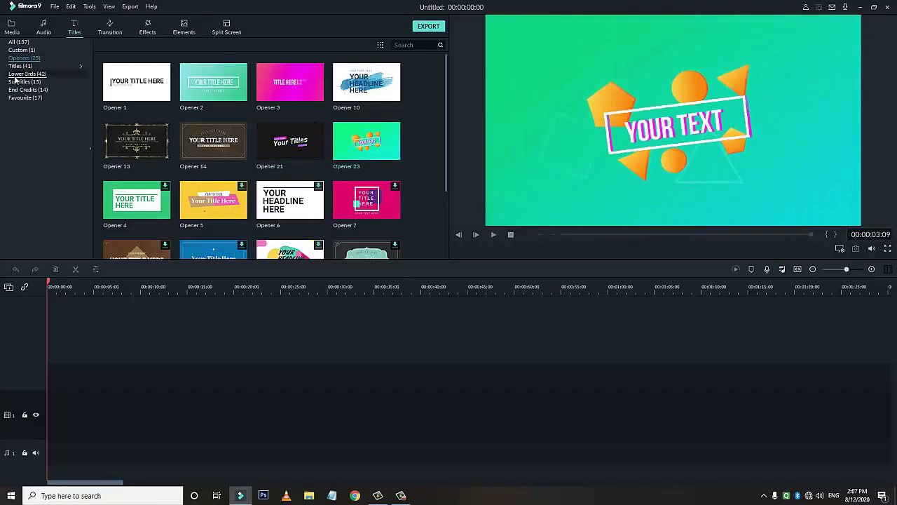
click(389, 93)
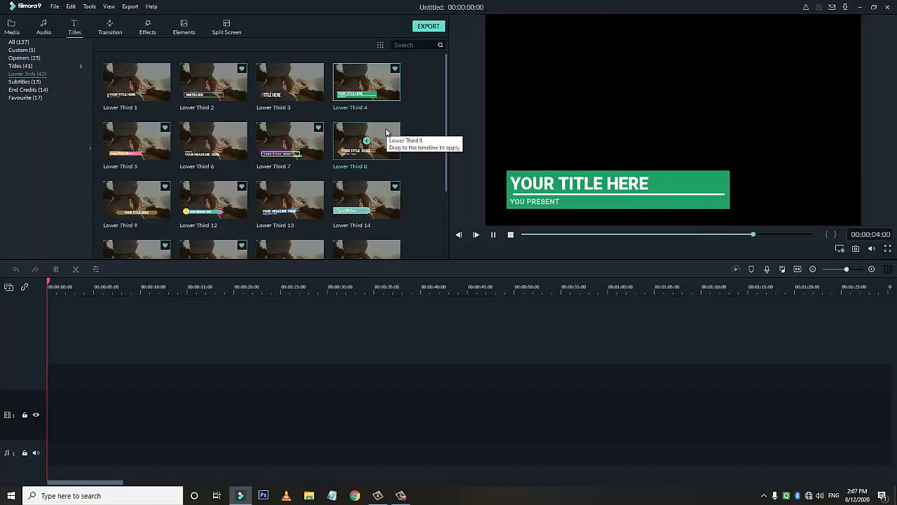
click(305, 147)
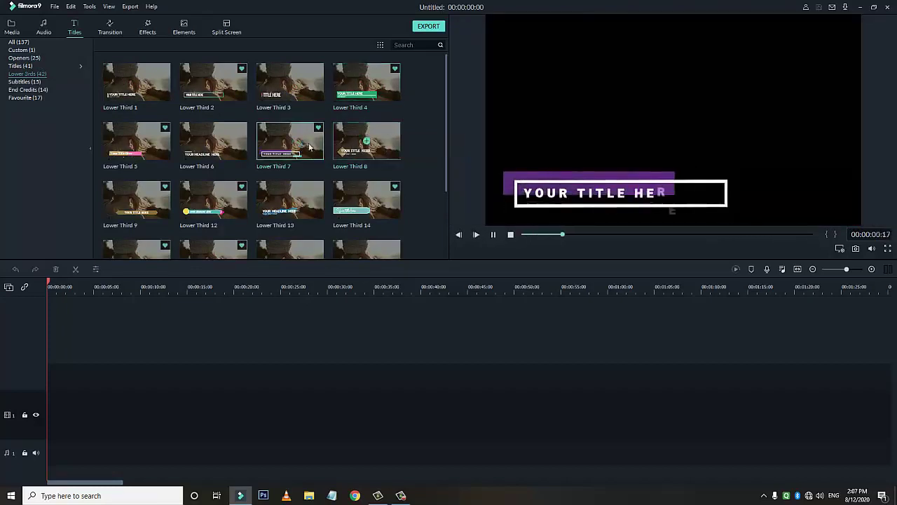
Preview the Lower Third 6 and Lower Third 5 title templates.
click(199, 146)
click(136, 143)
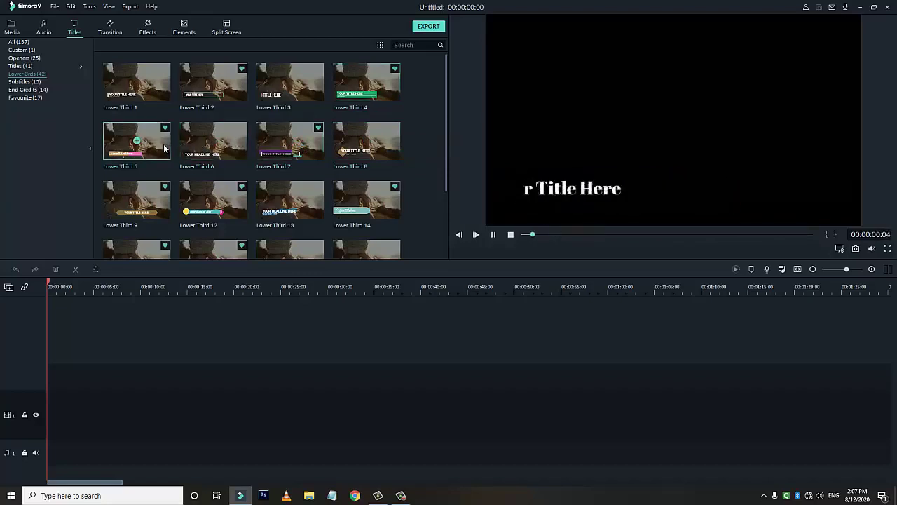
drag(68, 16, 90, 63)
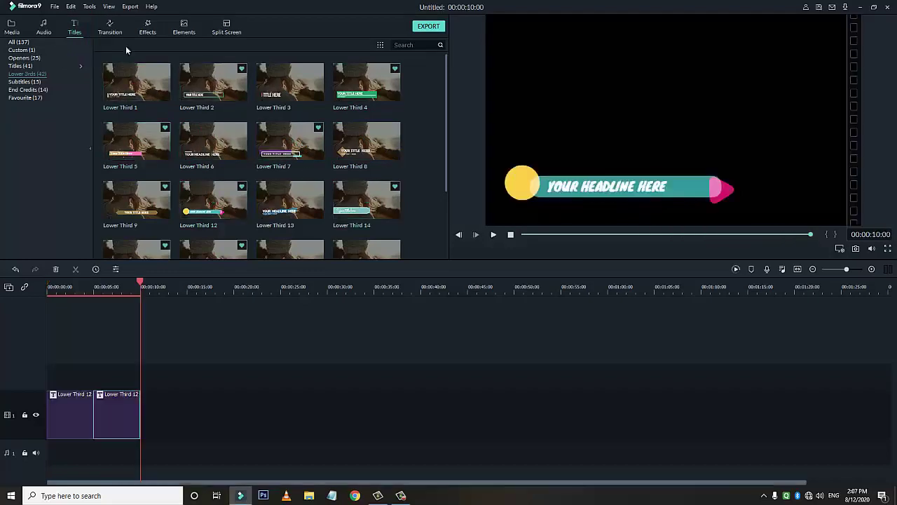
Show the transition library, preview transitions such as Box Turn 2 and Col Split 2, and browse further through the list.
click(111, 31)
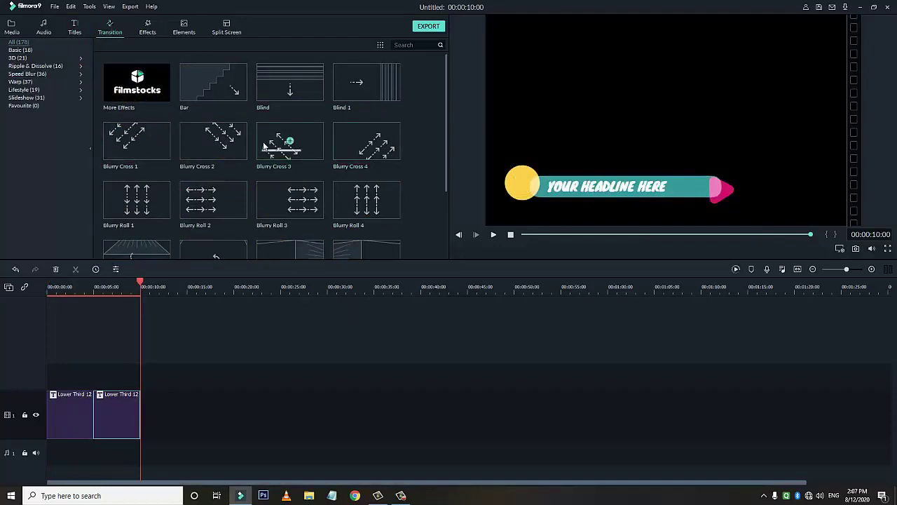
scroll(373, 184, down, 2)
click(383, 167)
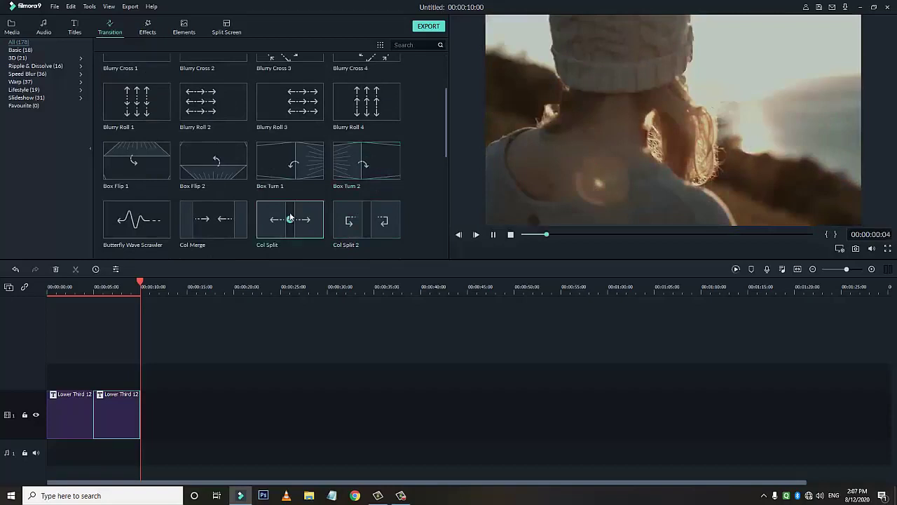
click(373, 219)
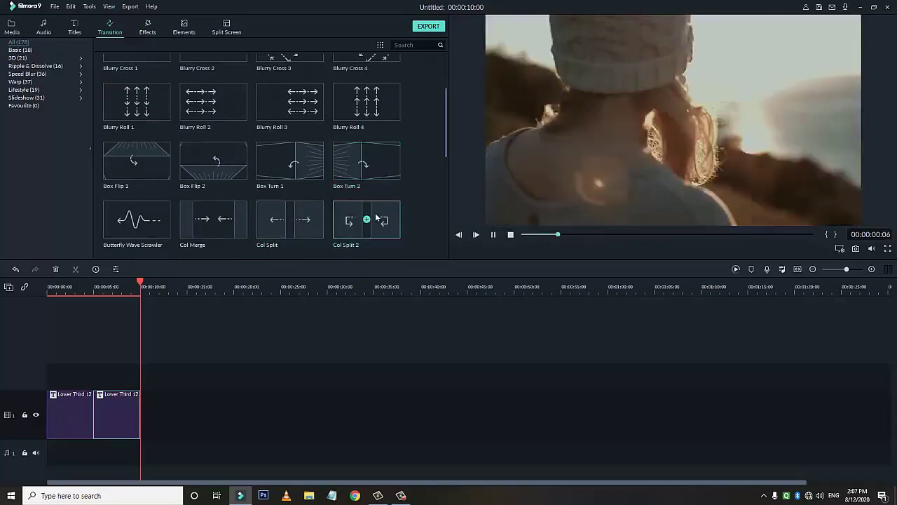
scroll(357, 193, down, 5)
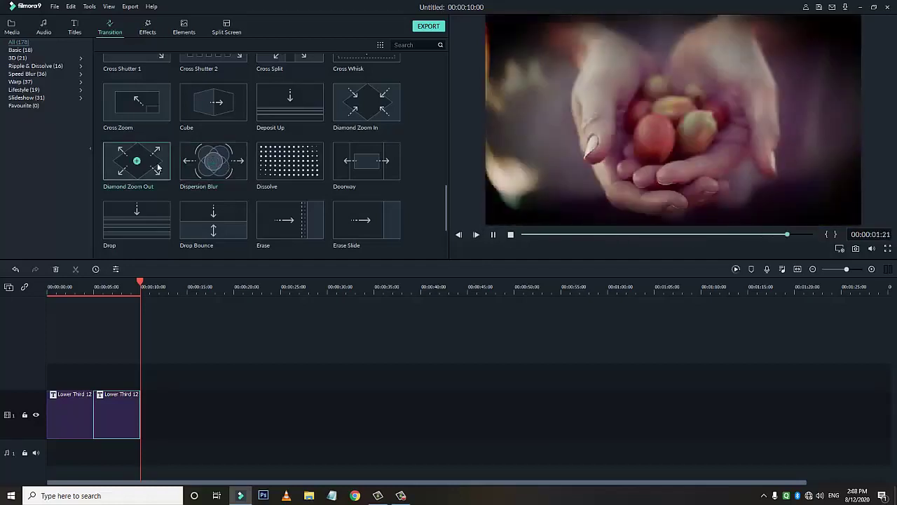
Look through transition categories such as Slideshow and preview Doorway, Diamond Zoom Out, Deposit Up, Linear Wipe Down and Turn.
click(24, 89)
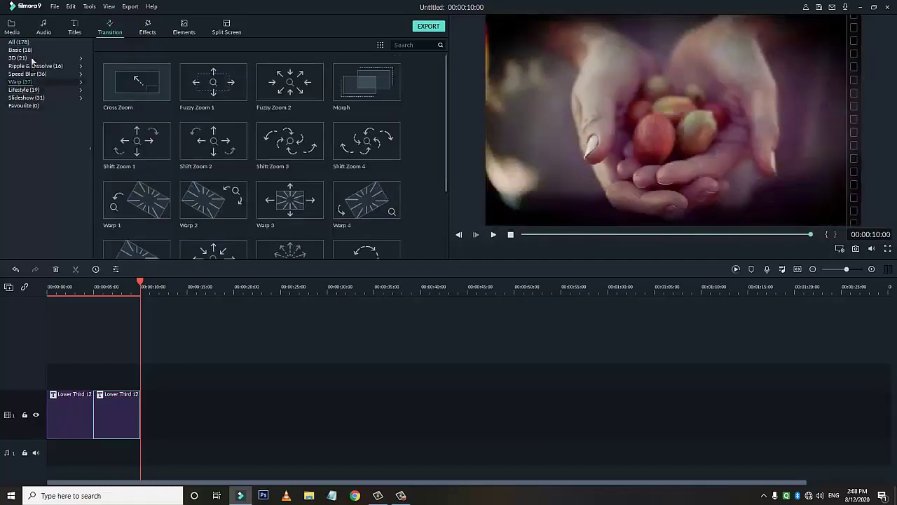
click(27, 98)
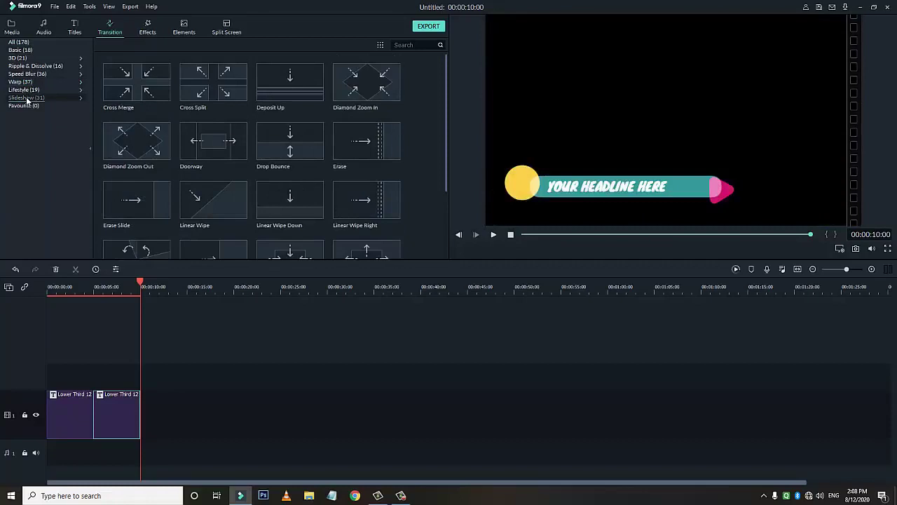
click(224, 136)
click(164, 137)
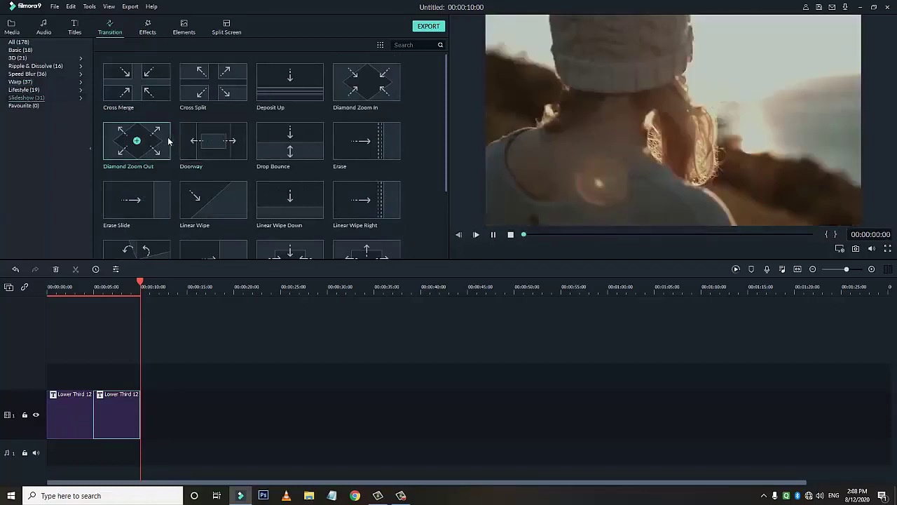
click(309, 98)
click(303, 198)
scroll(304, 211, down, 5)
click(242, 212)
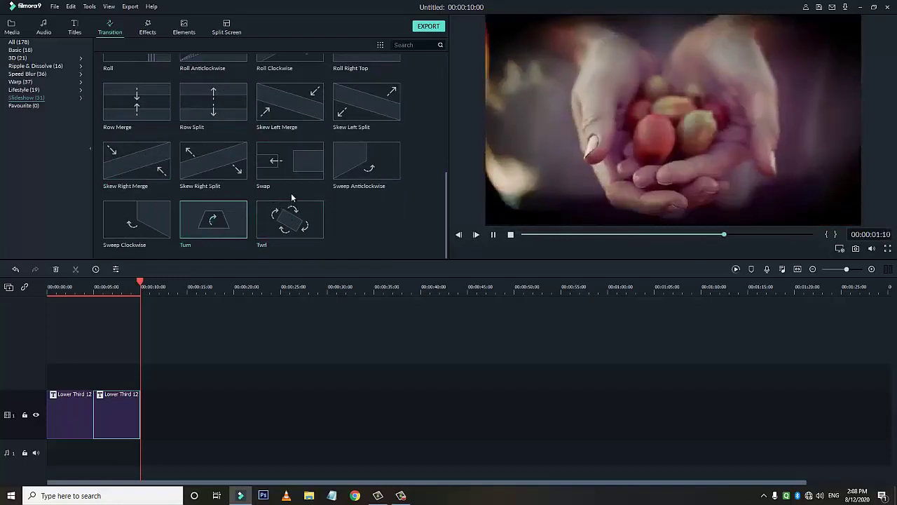
scroll(259, 201, up, 5)
Preview the Aegean, Amp Lash, Auto Enhance and Ash effects from the effects library and try placing Ash on the video track.
click(141, 26)
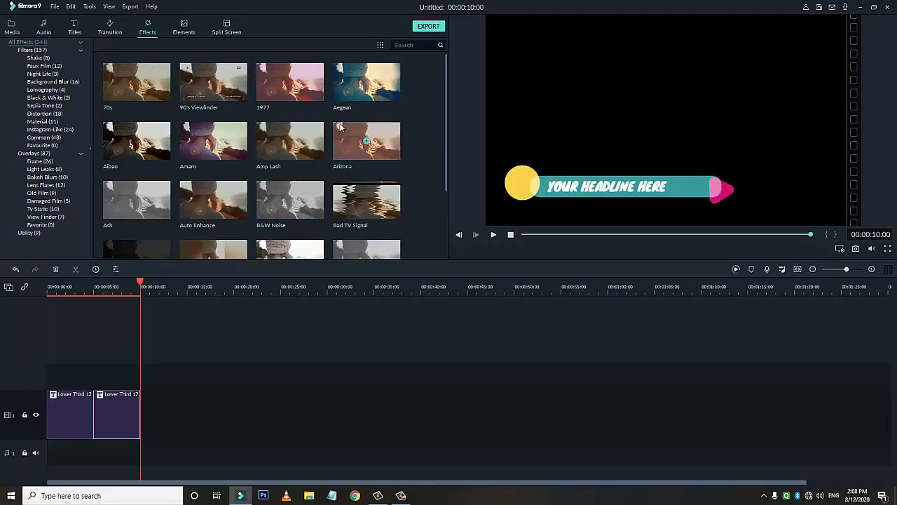
click(389, 84)
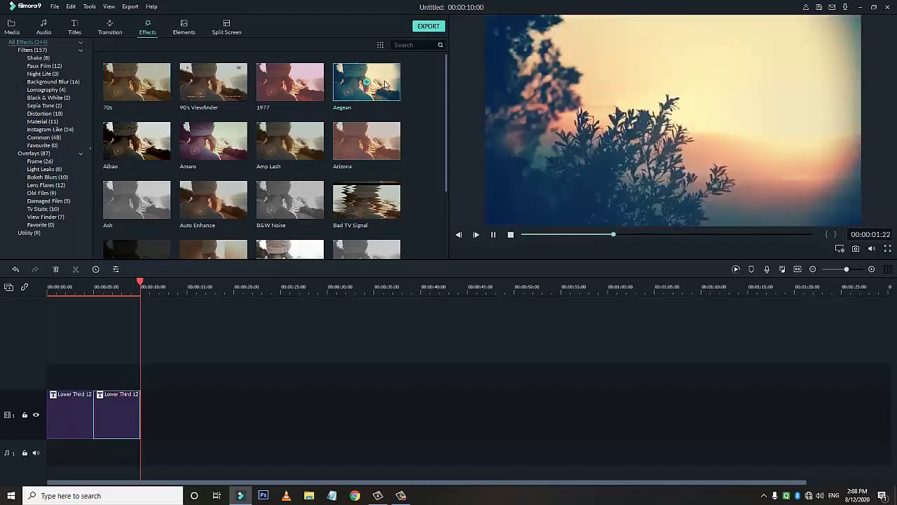
click(295, 143)
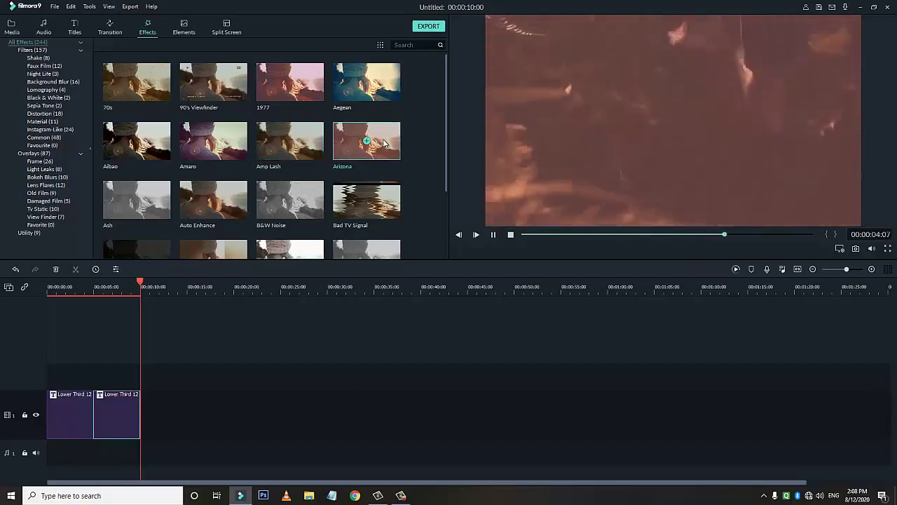
click(226, 217)
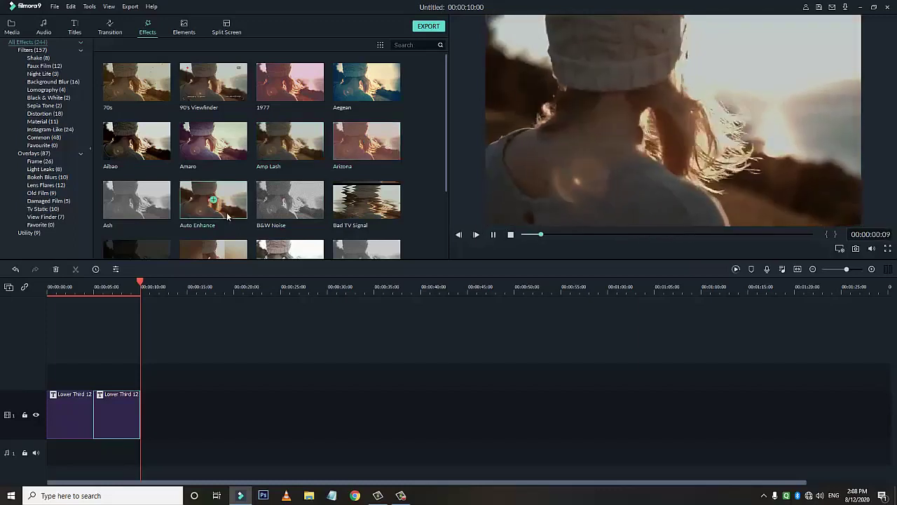
click(156, 191)
drag(156, 192, 63, 404)
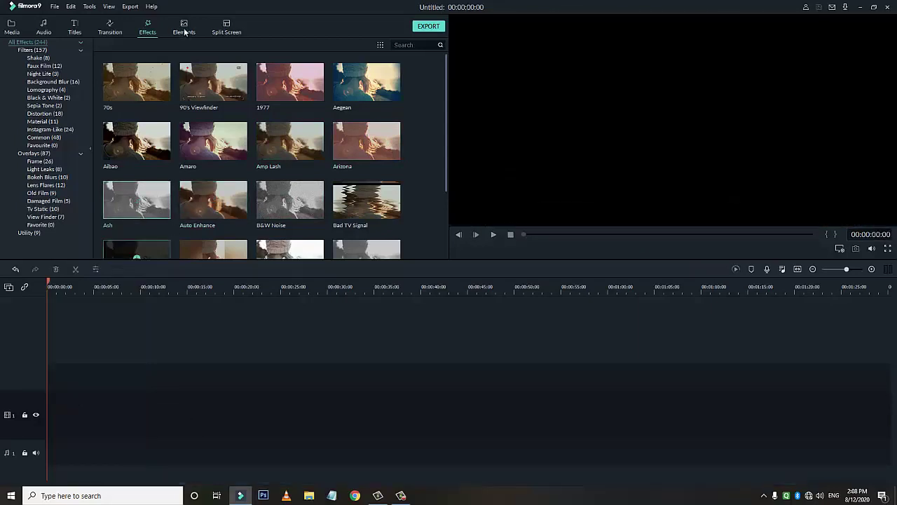
Show the elements library and preview Tutorial Element White 4, Element Love 4 and Element Love 2.
click(184, 29)
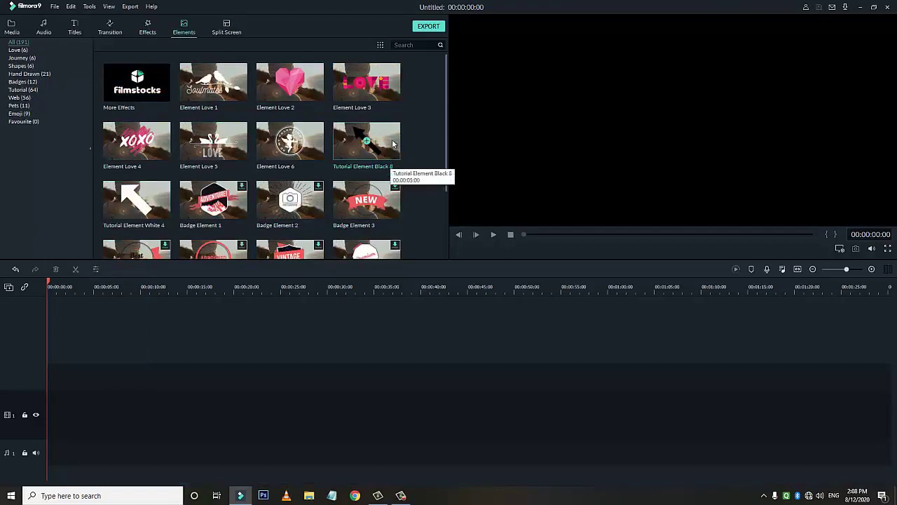
click(157, 199)
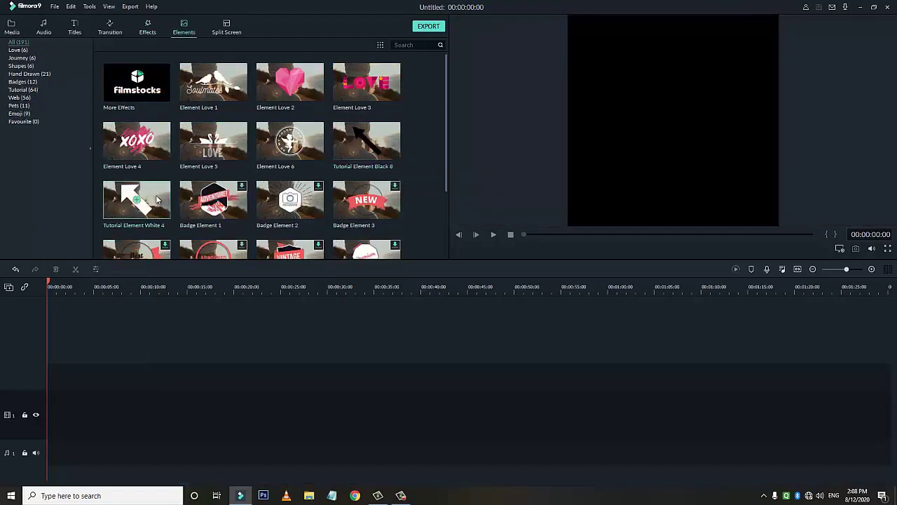
click(160, 149)
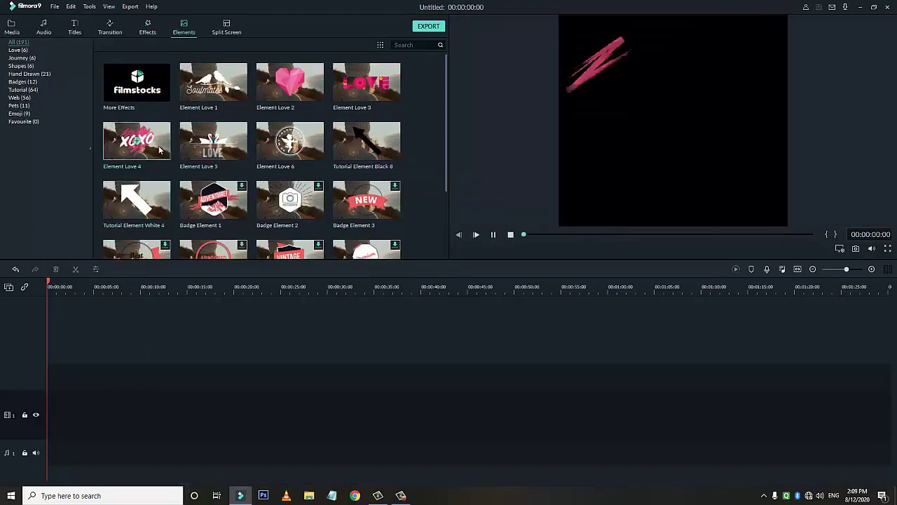
click(318, 95)
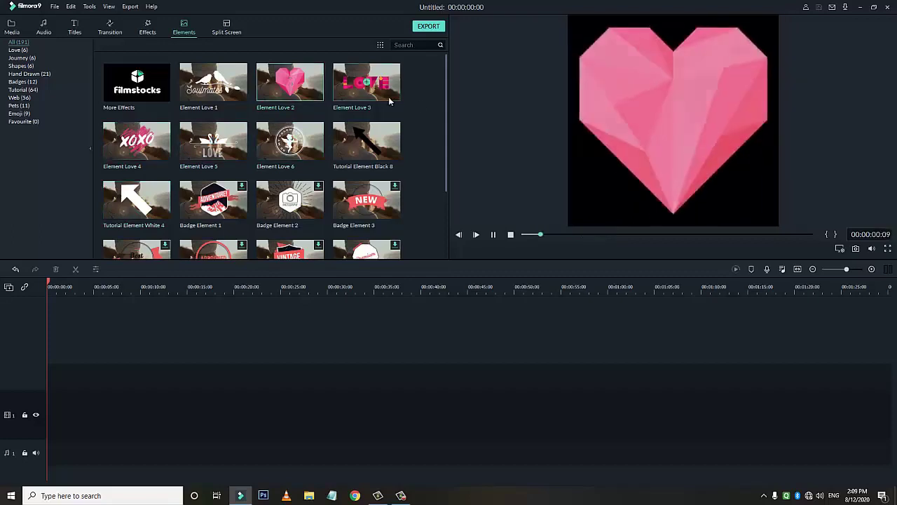
Browse the full elements list through the travel, pet and web elements and return to its start.
scroll(358, 189, down, 5)
scroll(354, 231, down, 5)
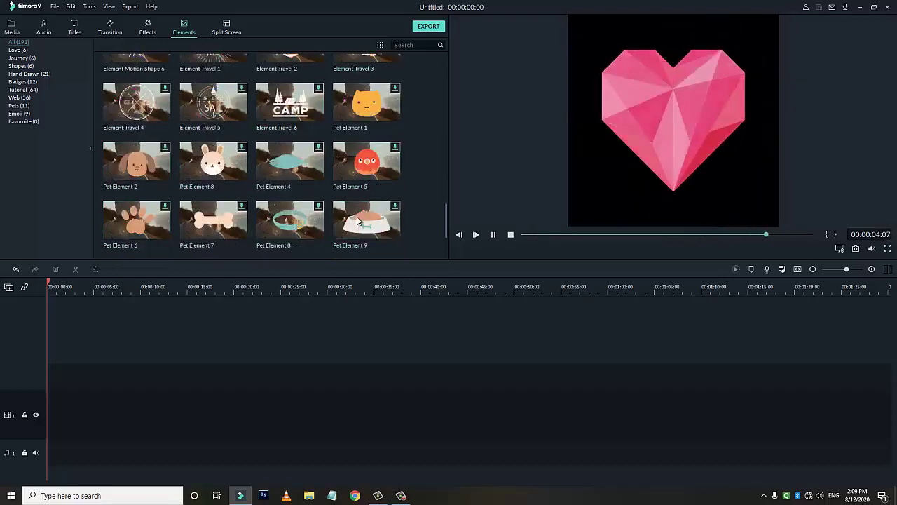
scroll(337, 217, down, 10)
scroll(308, 202, down, 10)
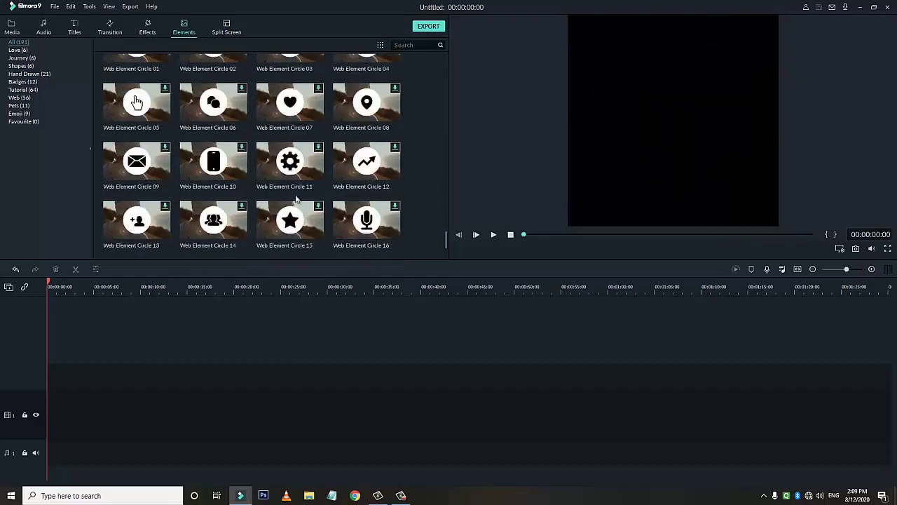
scroll(295, 195, down, 10)
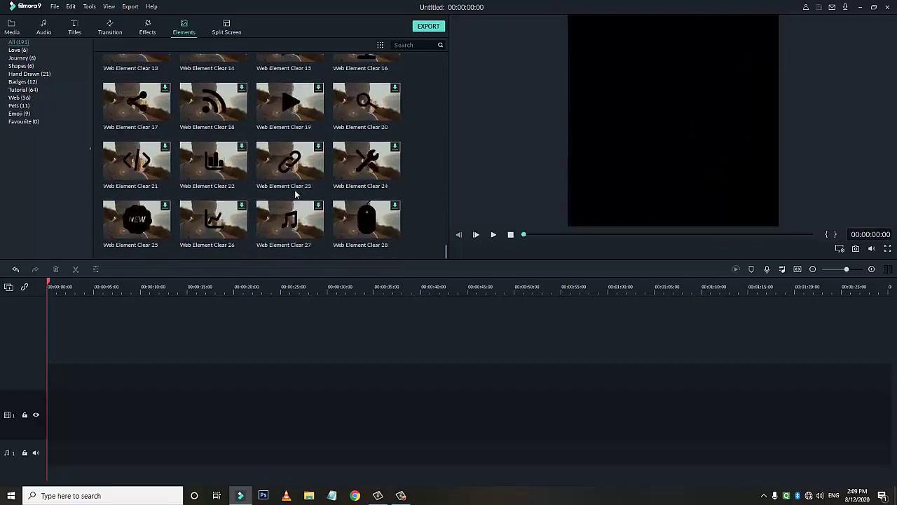
scroll(295, 194, up, 20)
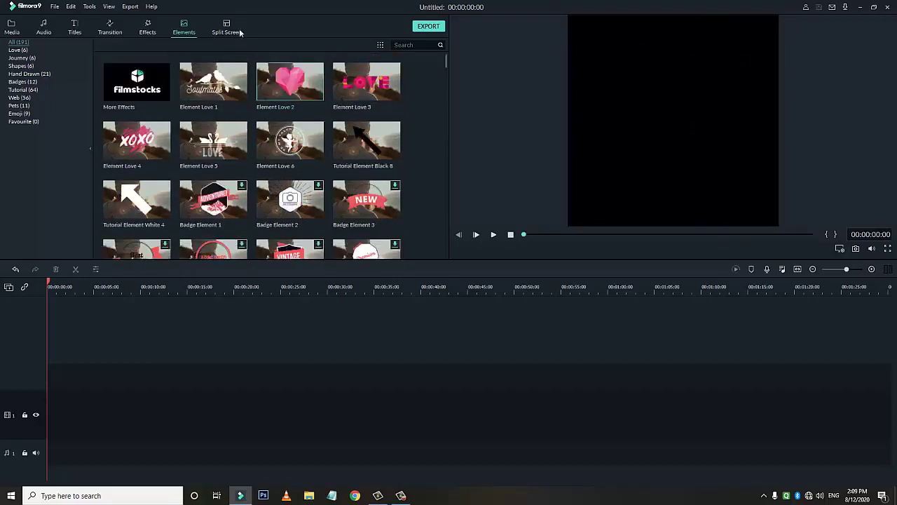
Browse the split screen layouts and preview the two-column, three-column and curved three-part layouts.
click(226, 28)
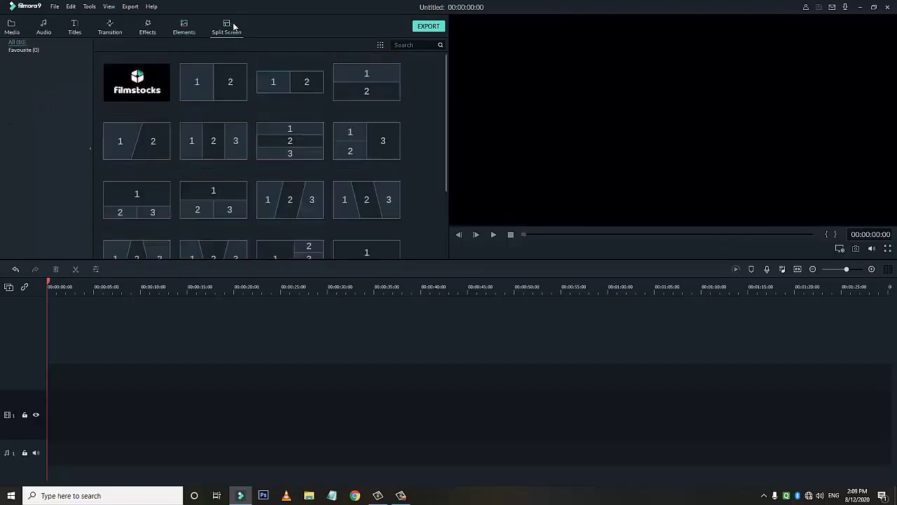
click(234, 85)
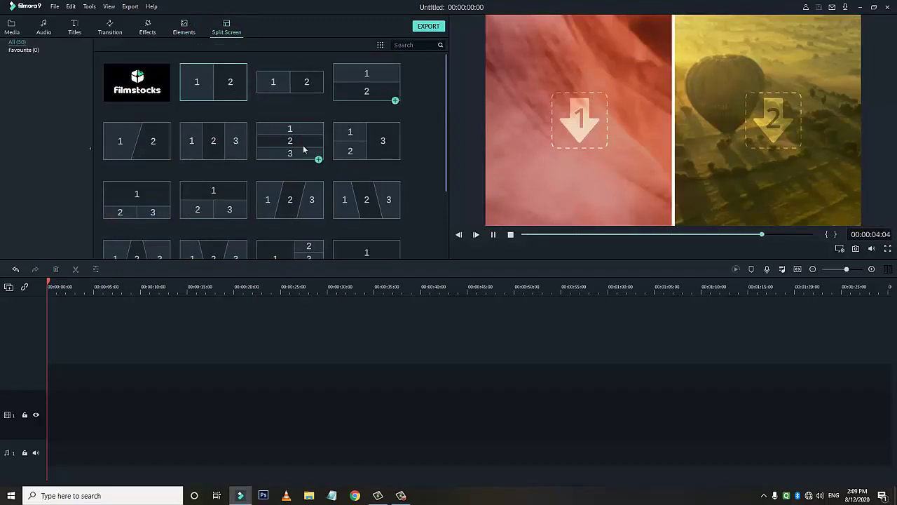
click(239, 149)
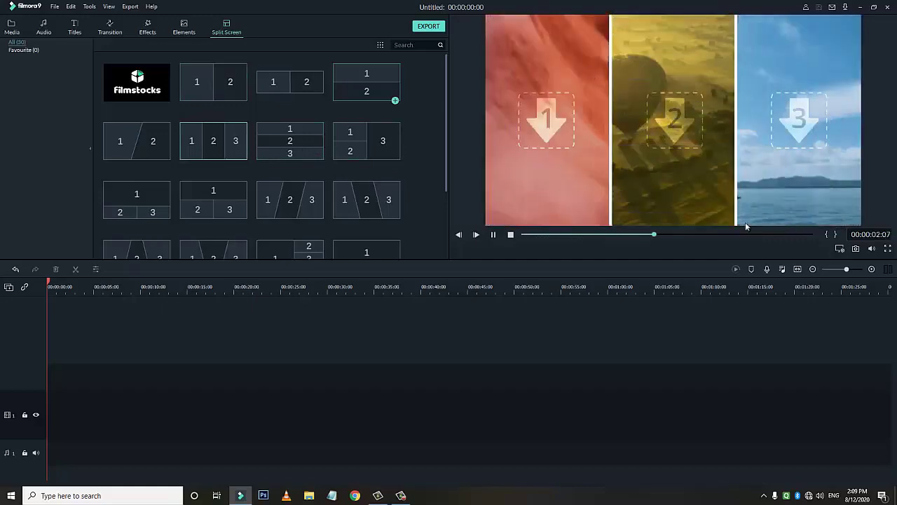
scroll(321, 204, down, 5)
click(223, 215)
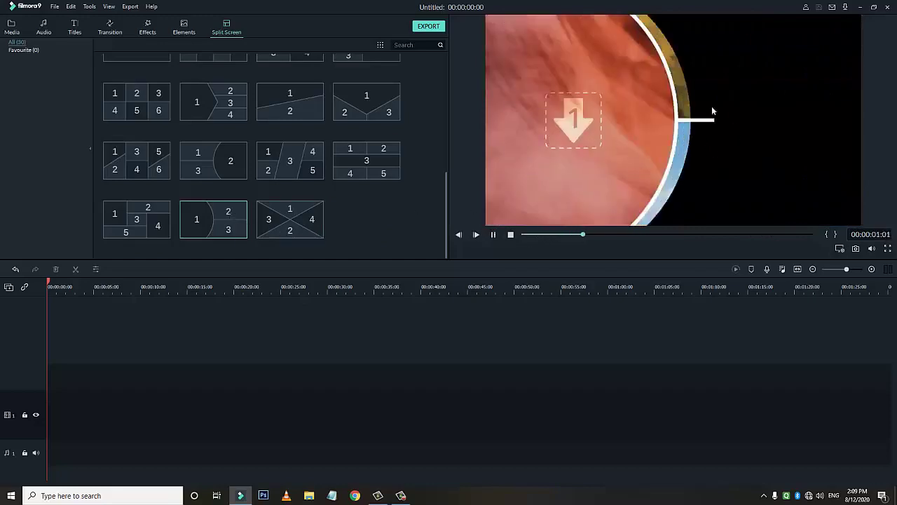
scroll(420, 176, up, 10)
drag(399, 18, 460, 41)
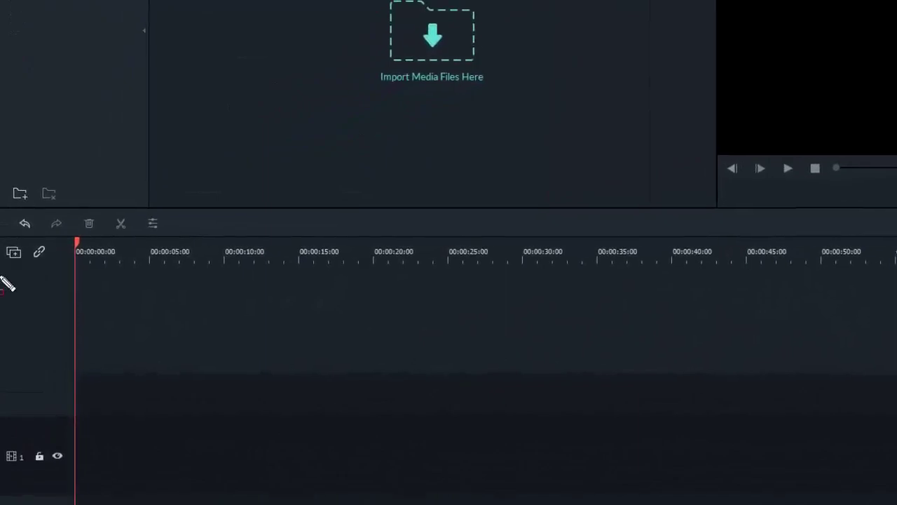
Add a second video track to the timeline.
drag(1, 253, 11, 272)
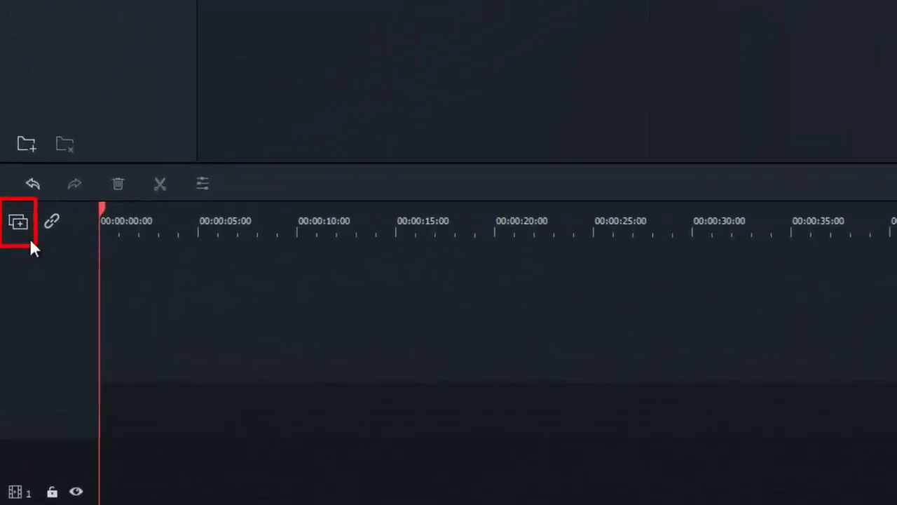
click(16, 237)
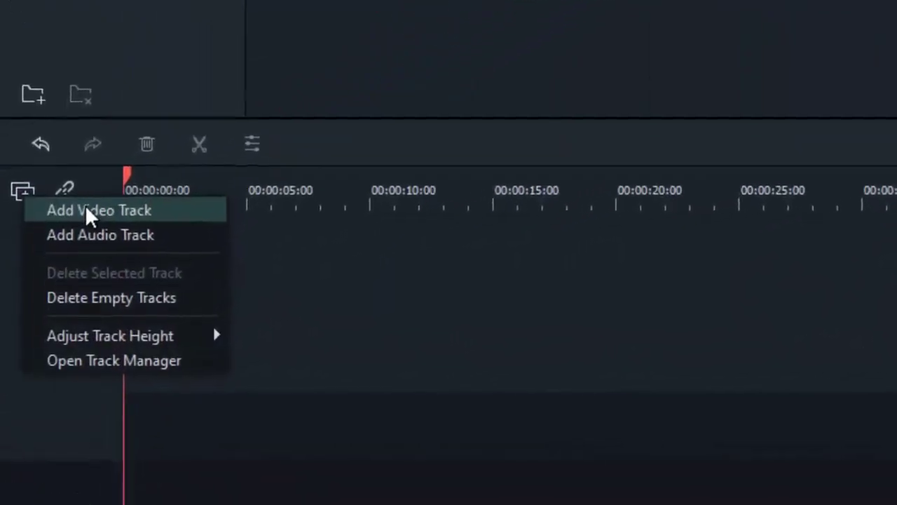
click(78, 223)
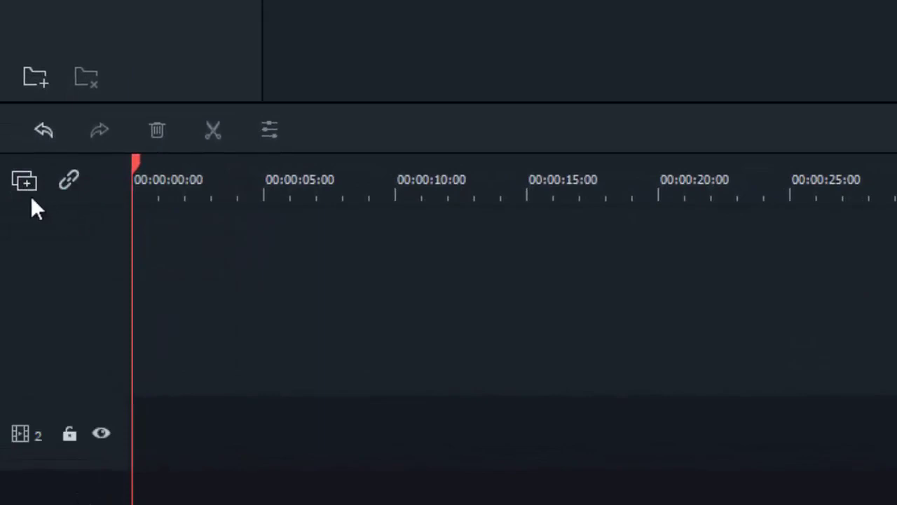
Show the remaining track management options, including adding an audio track and adjusting the track height, without applying any.
click(28, 187)
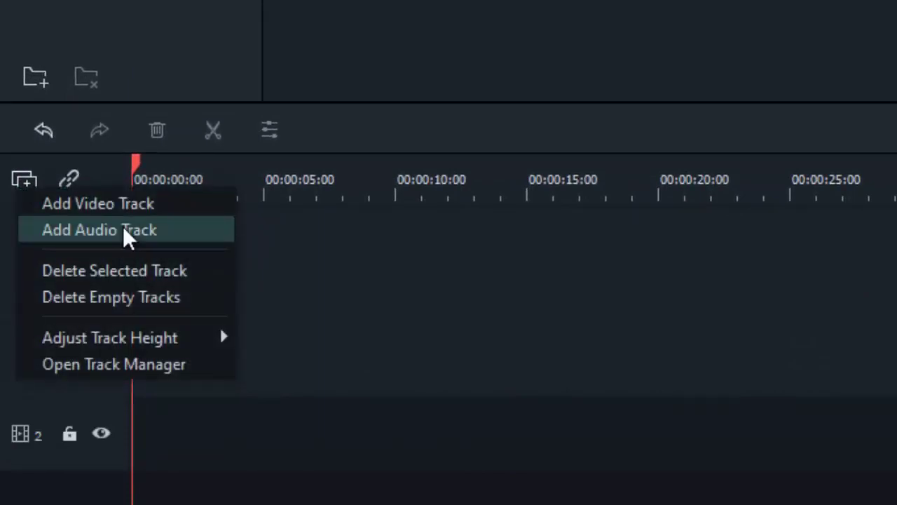
mouse_move(150, 335)
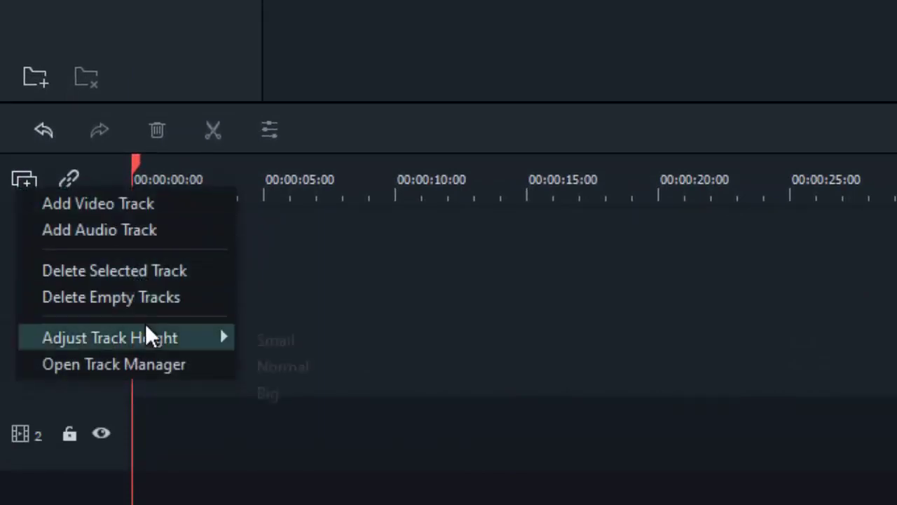
click(604, 431)
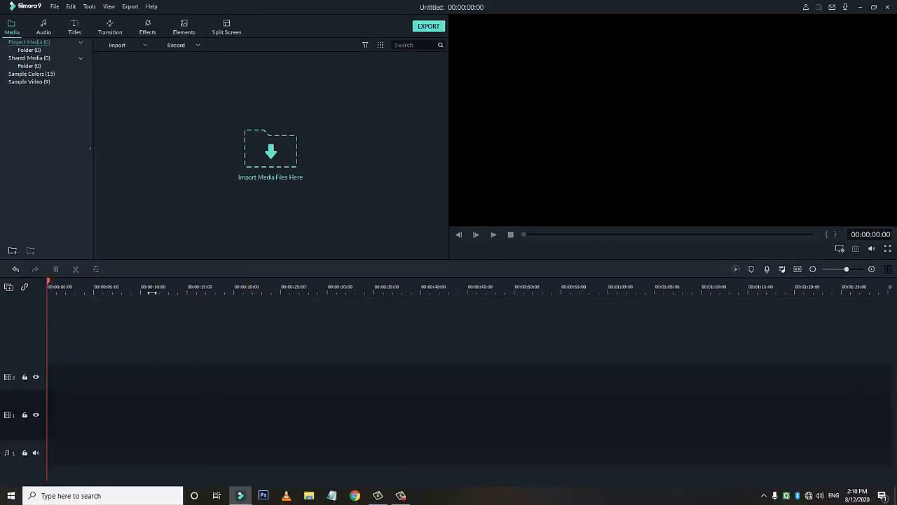
Zoom in the timeline by stretching its time ruler to a frame-level scale.
drag(171, 295, 505, 290)
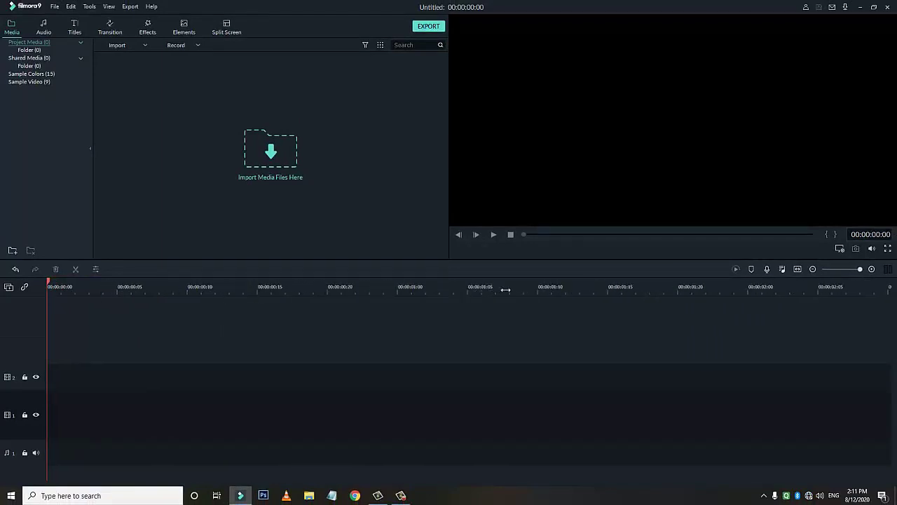
Zoom the timeline out until its ruler is labelled in one-second intervals.
drag(439, 288, 121, 294)
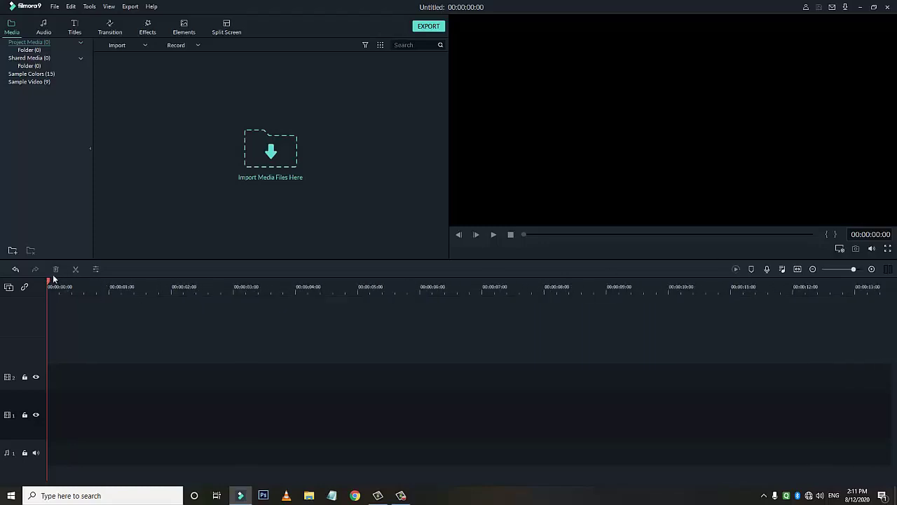
drag(118, 273, 5, 260)
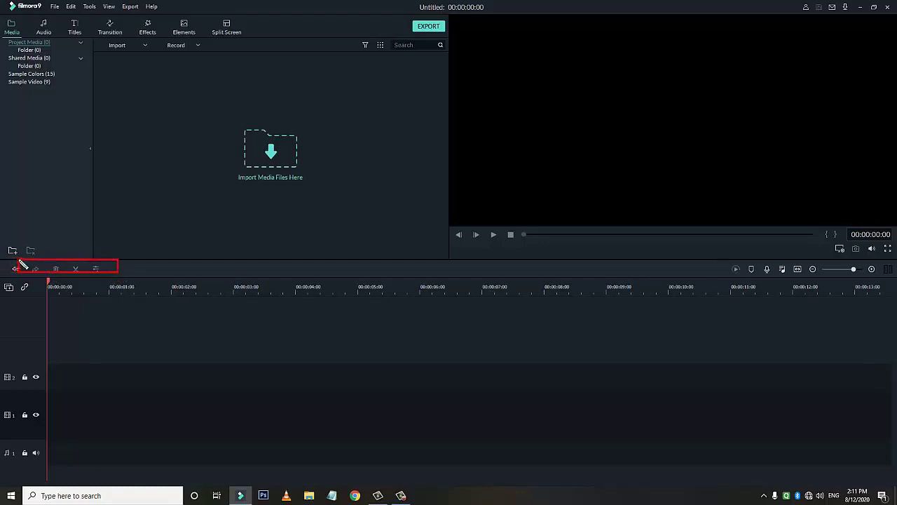
mouse_move(659, 258)
mouse_down()
mouse_move(767, 297)
mouse_move(745, 299)
mouse_up()
key(Escape)
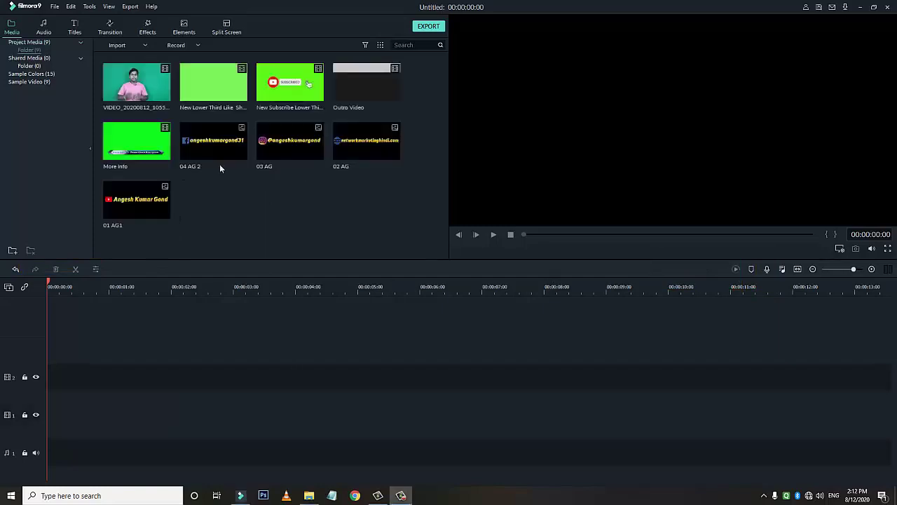
drag(91, 51, 174, 226)
drag(274, 240, 434, 250)
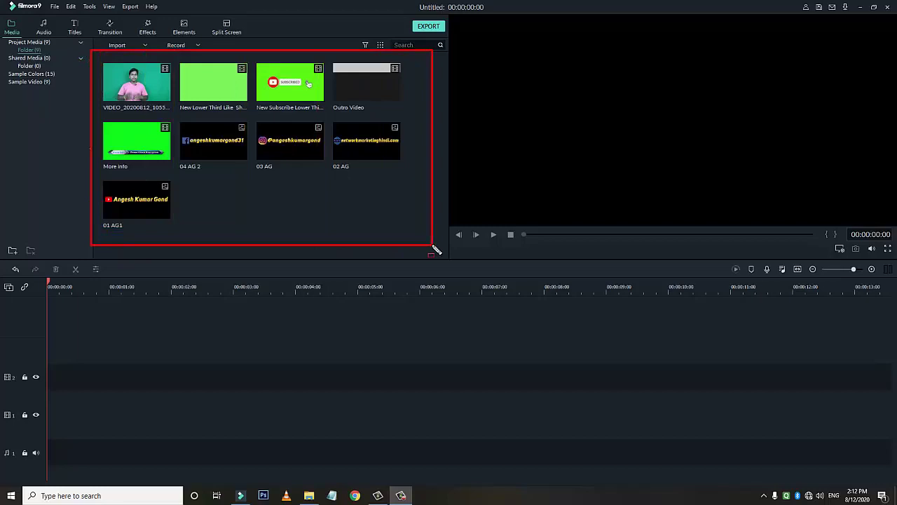
key(Escape)
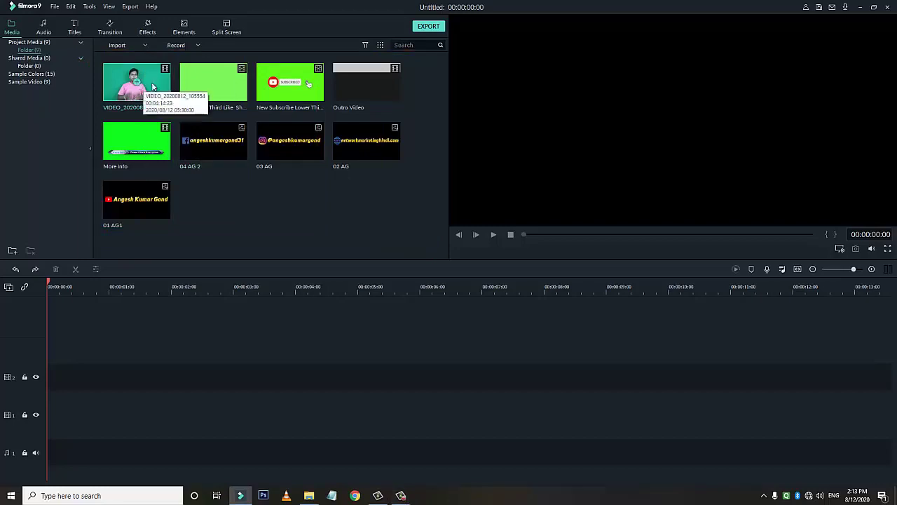
Place the presenter's green-background video at the start of video track 1, keeping the current project settings.
drag(153, 80, 47, 411)
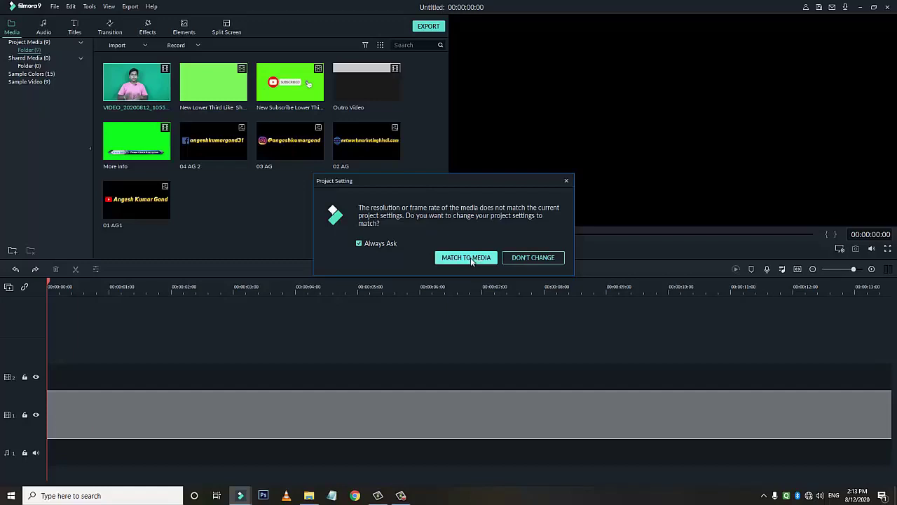
click(527, 260)
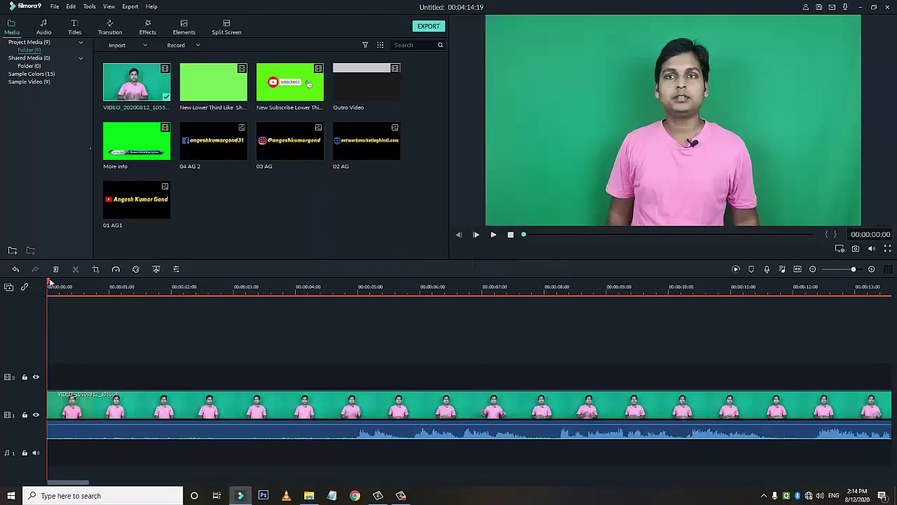
Move the playhead to 00:00:04:24, just before the speech begins in the clip's waveform.
drag(49, 281, 348, 283)
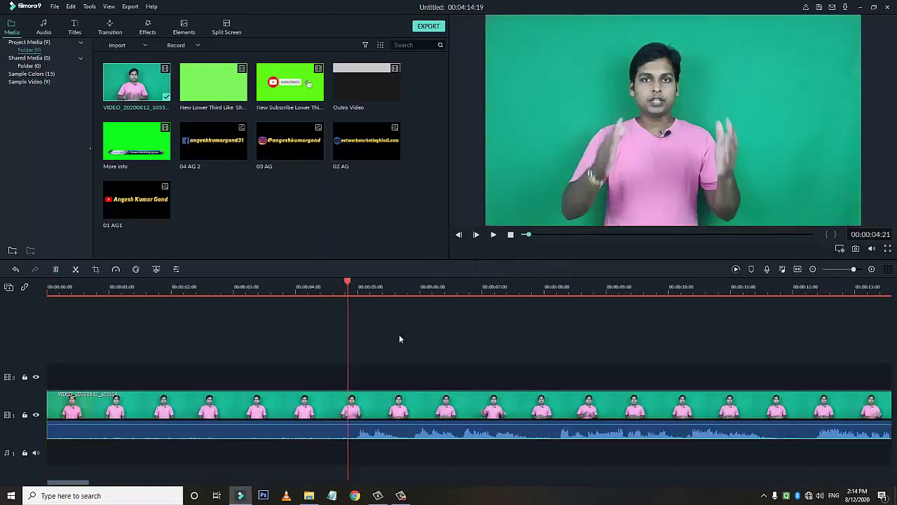
drag(349, 283, 355, 351)
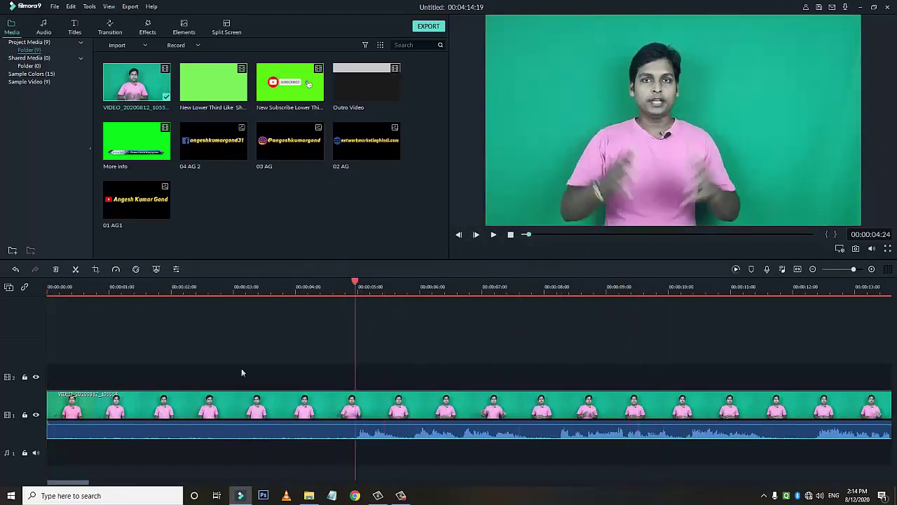
drag(42, 373, 356, 457)
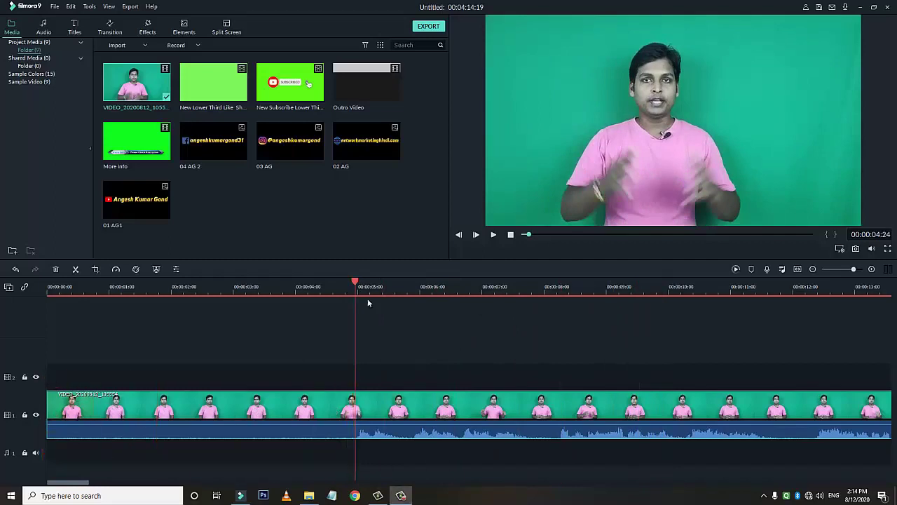
drag(356, 287, 83, 294)
drag(362, 321, 356, 321)
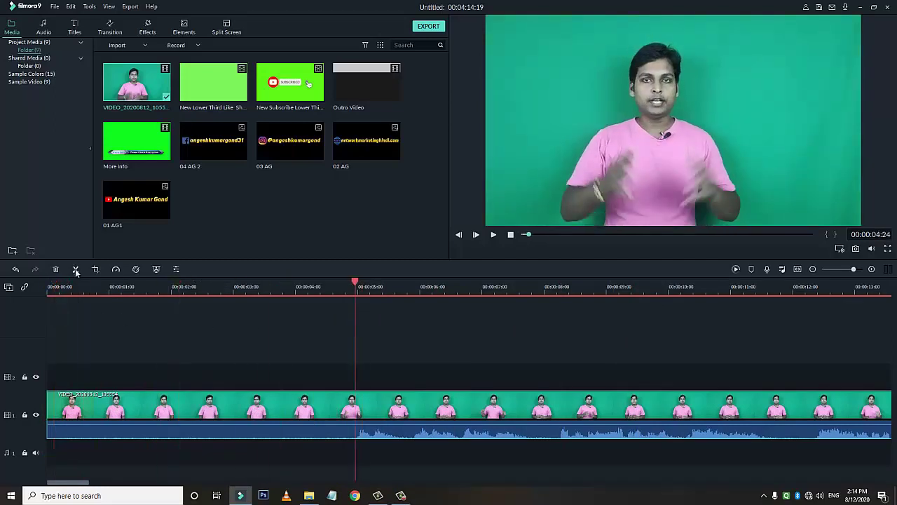
Try splitting the clip at the playhead and deleting its silent opening section.
key(ctrl+b)
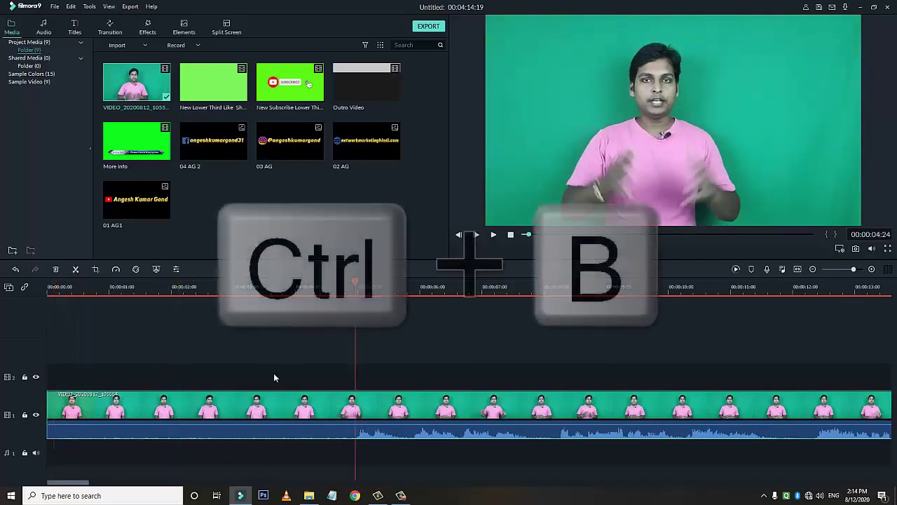
key(ctrl+b)
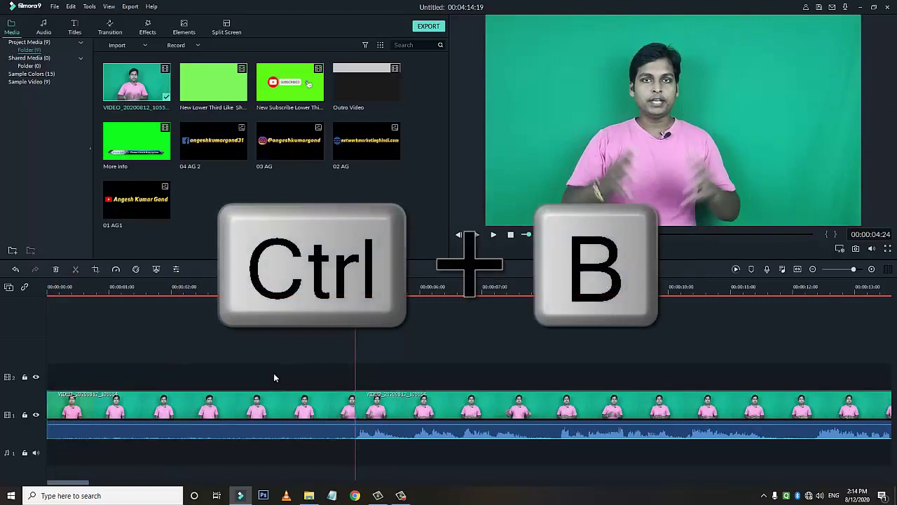
click(287, 425)
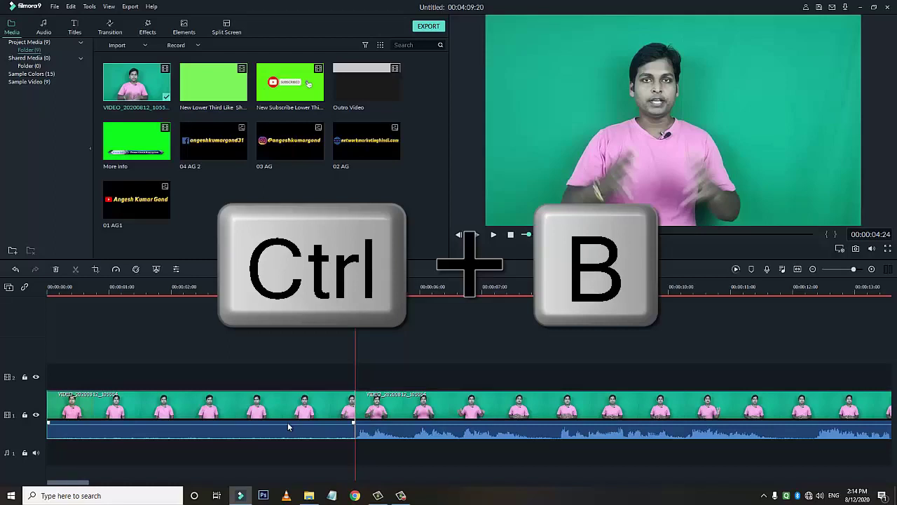
key(Delete)
key(ctrl+z)
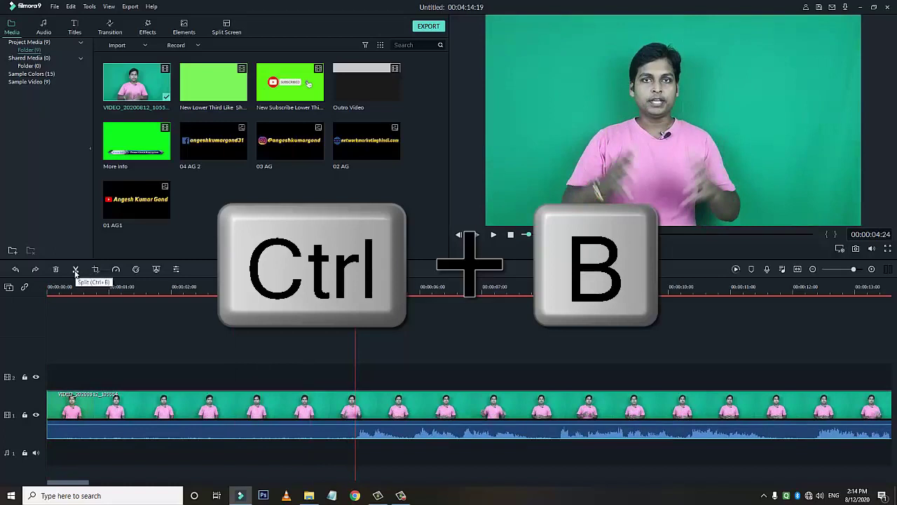
Split the video clip at 00:00:04:24 and remove the silent opening so the rest starts at zero.
key(ctrl+b)
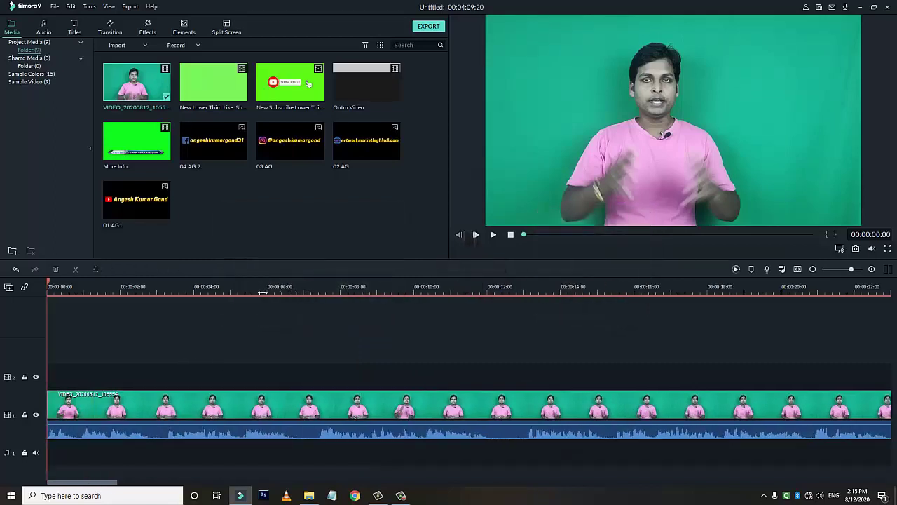
scroll(262, 293, down, 5)
scroll(225, 289, up, 5)
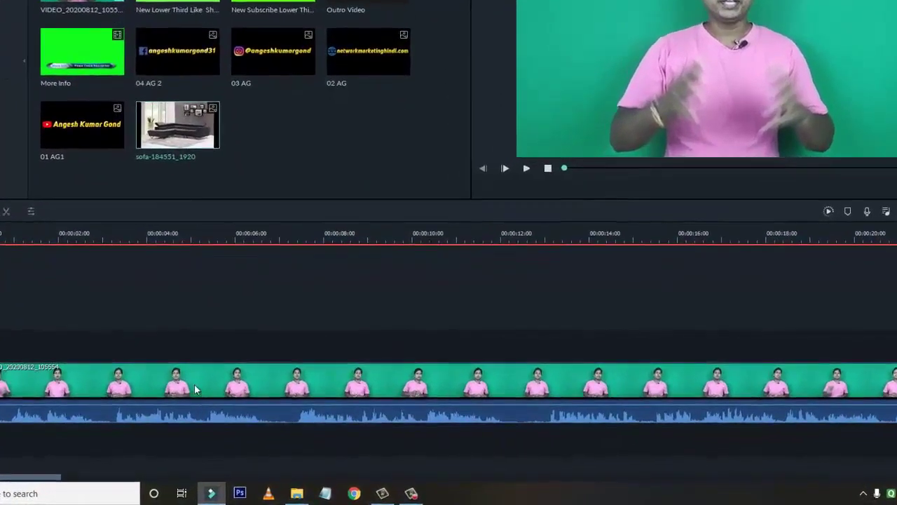
Apply the Green Screen effect to the presenter clip and set its Offset to 10.
right_click(210, 393)
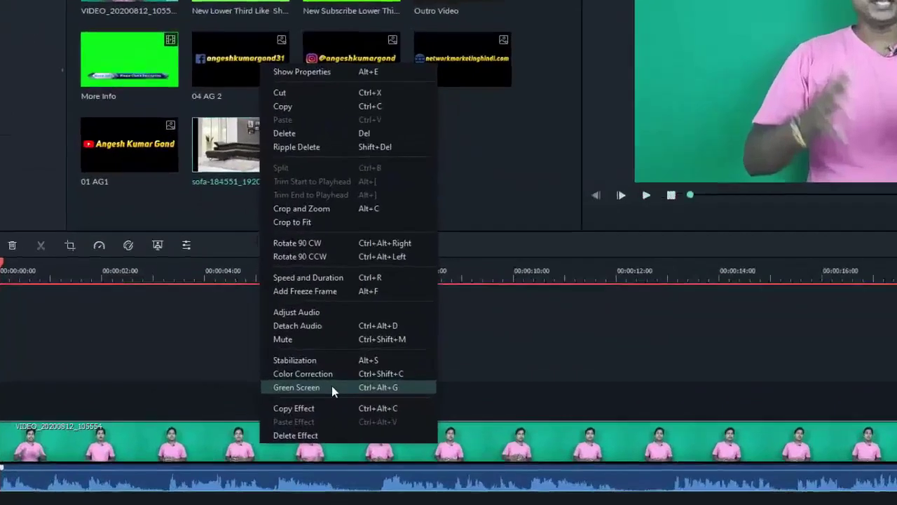
click(332, 387)
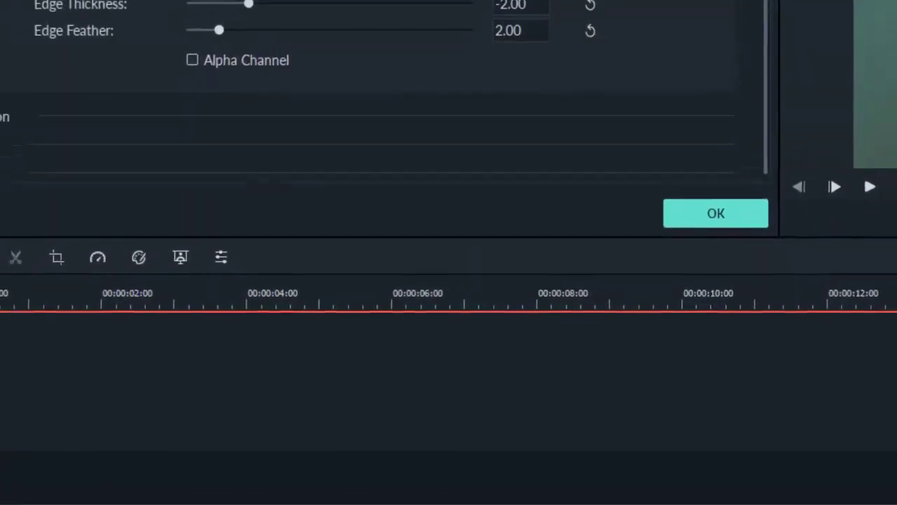
click(705, 260)
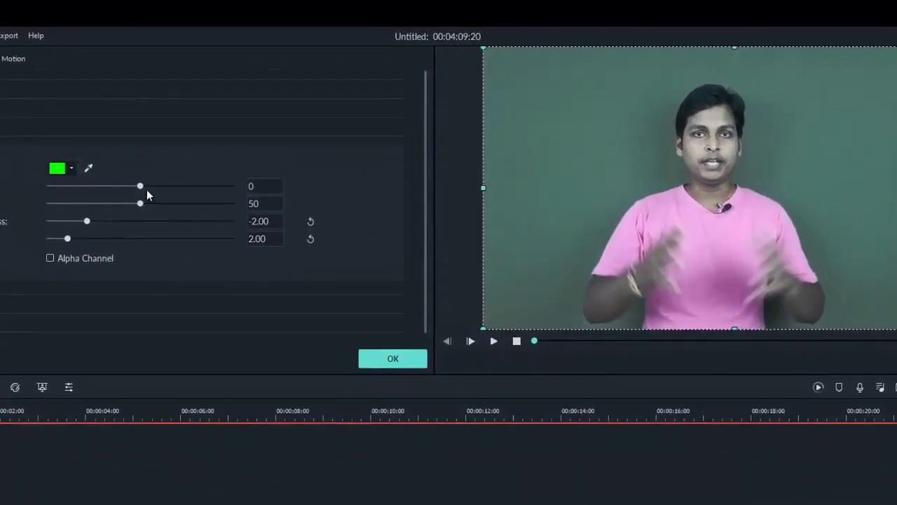
drag(140, 185, 146, 187)
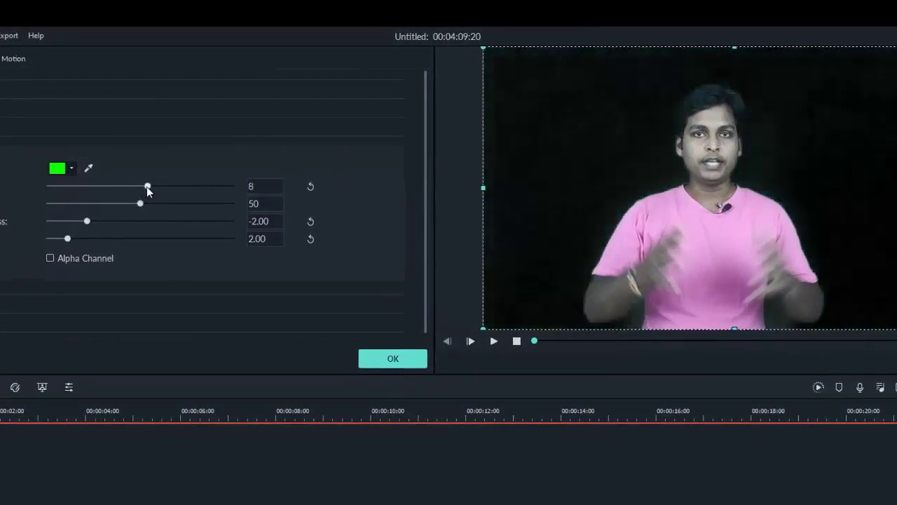
double_click(268, 186)
text(10)
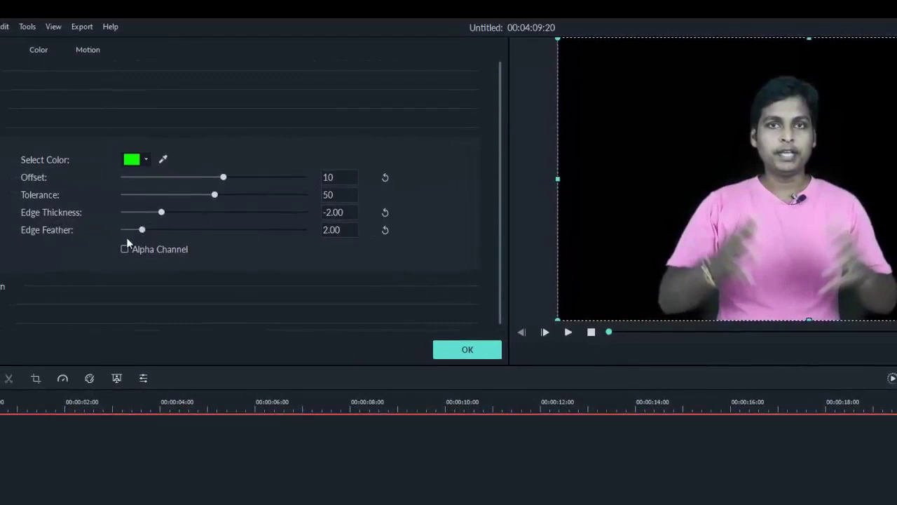
Reset the green screen's Edge Thickness and Edge Feather to 0.00.
click(386, 214)
click(384, 231)
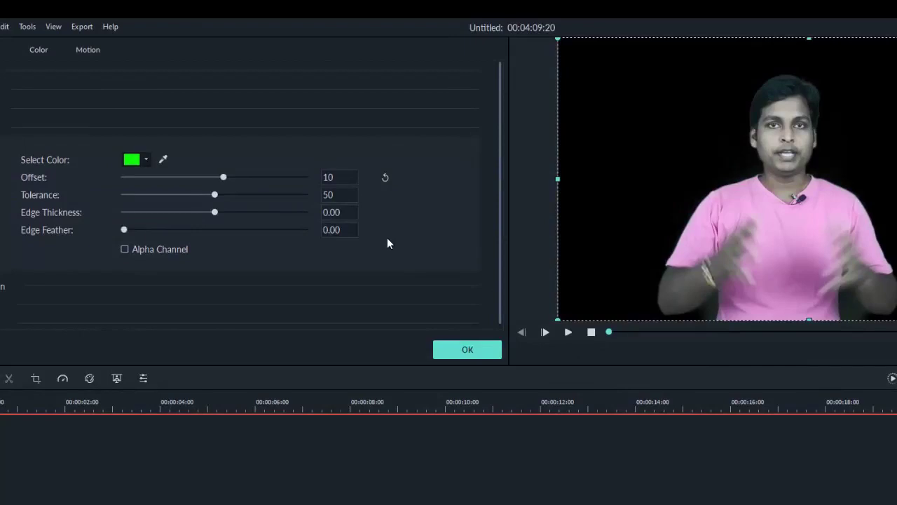
Try an Edge Thickness of 2.31 and an Edge Feather of 7.72, resetting each to 0.00.
drag(219, 210, 271, 215)
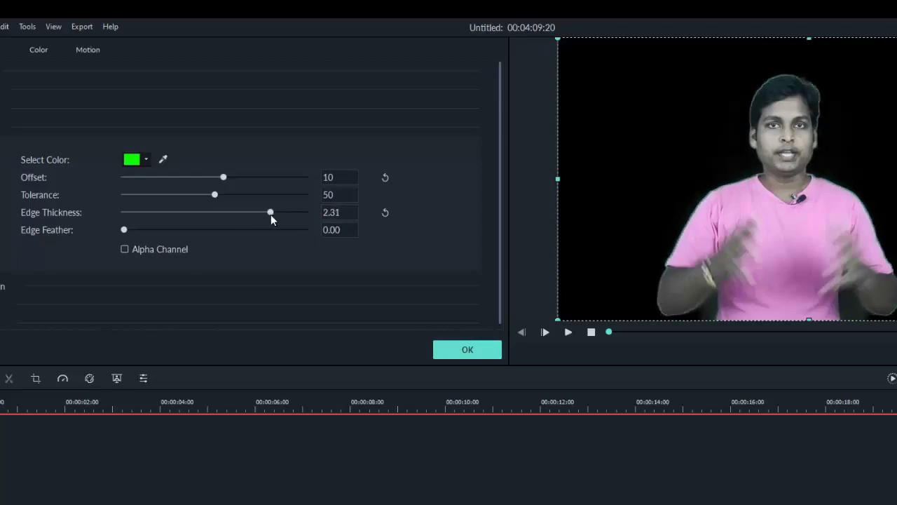
click(385, 213)
drag(125, 234, 193, 241)
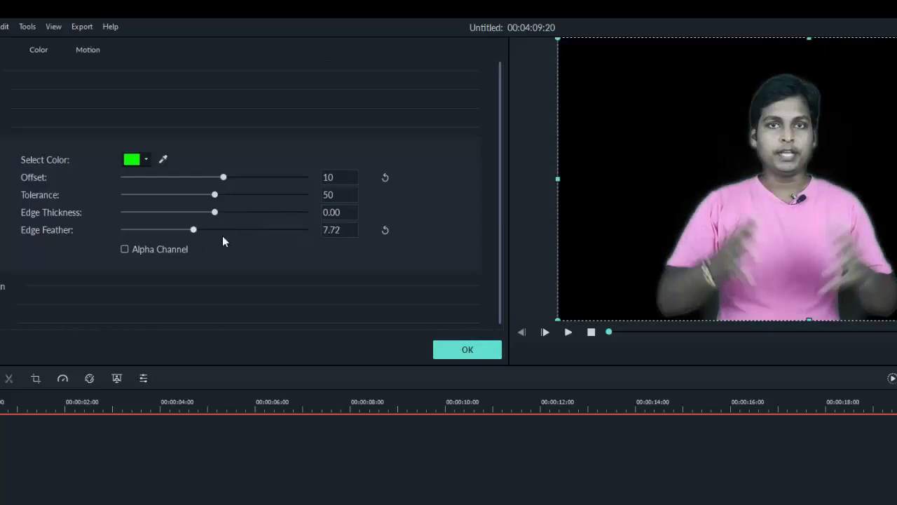
click(385, 230)
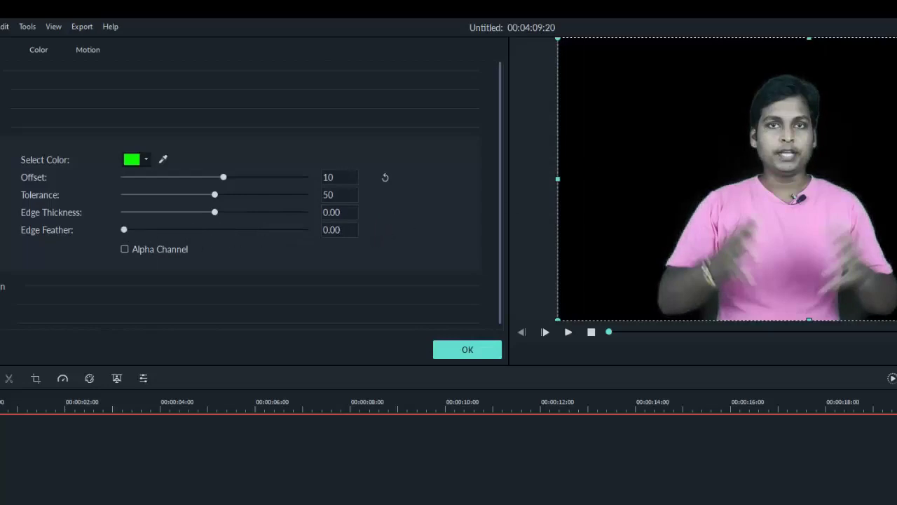
Accept the green screen settings and move the keyed presenter clip up to video track 2.
click(435, 350)
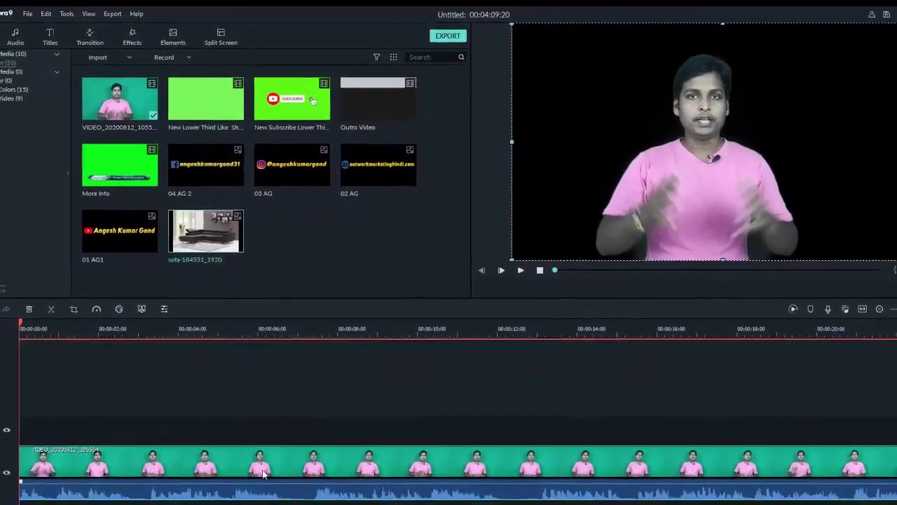
drag(277, 440, 282, 379)
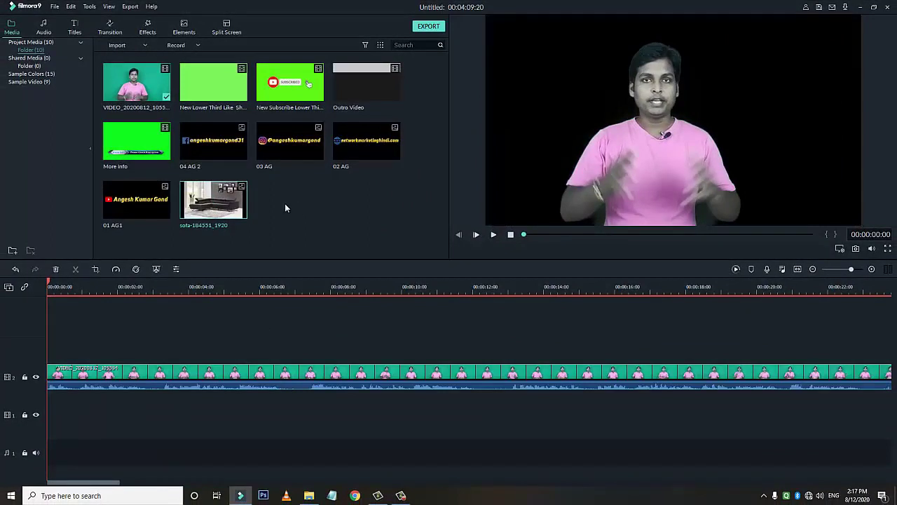
Place the sofa-184551_1920 image at the start of video track 1 and stretch it sideways and downward to fill the preview frame.
drag(239, 204, 50, 414)
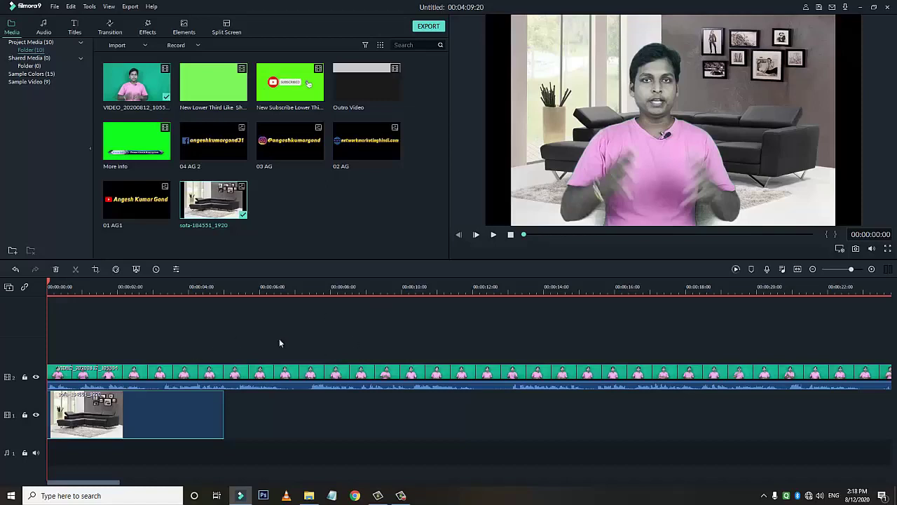
double_click(219, 403)
click(418, 248)
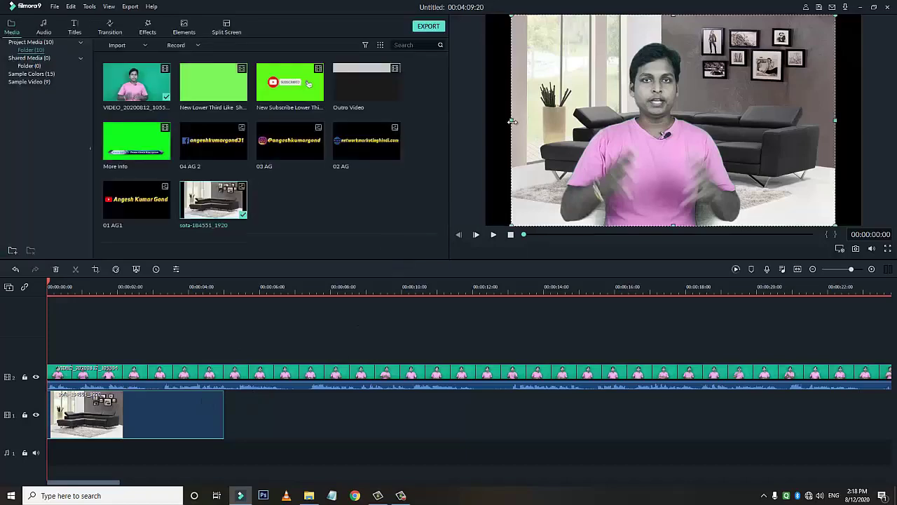
drag(513, 121, 488, 129)
drag(835, 120, 862, 123)
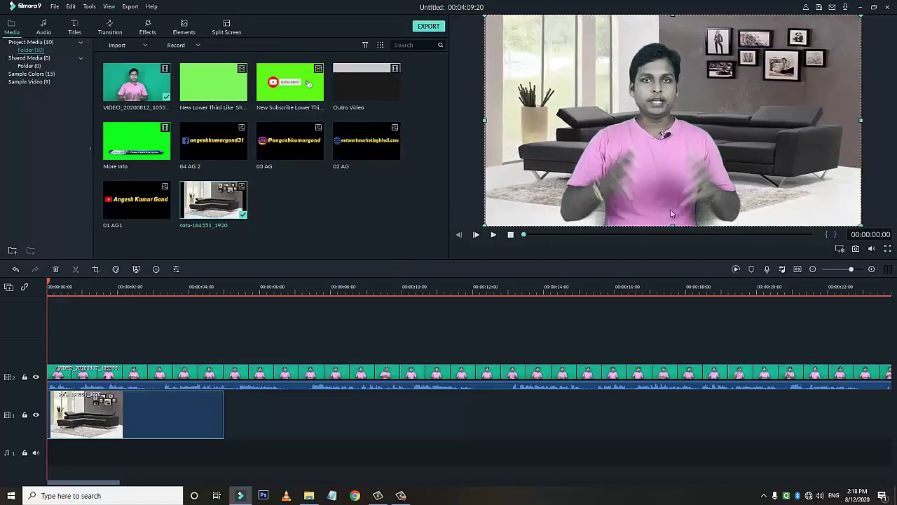
drag(672, 226, 677, 267)
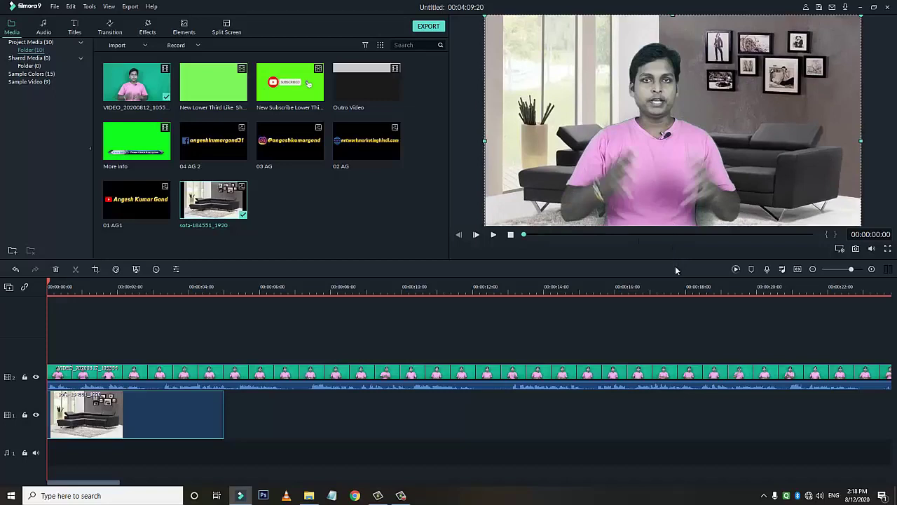
click(362, 314)
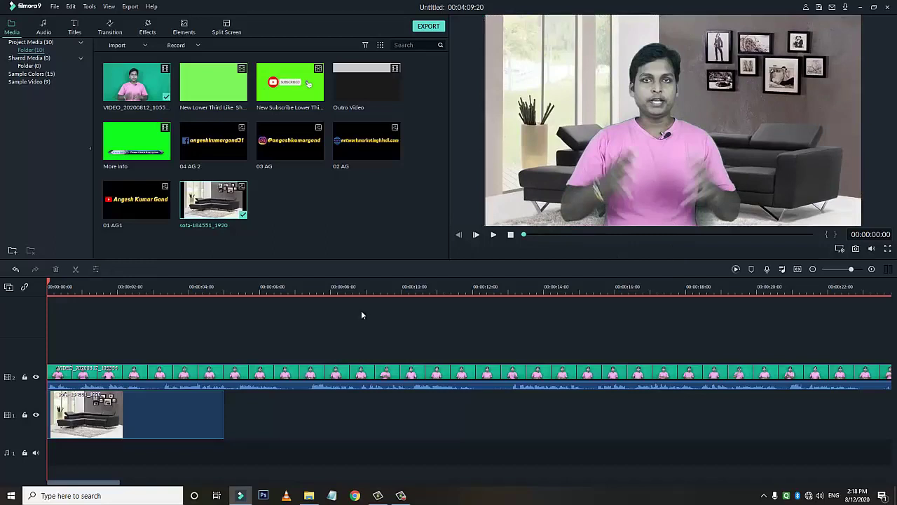
Extend the sofa image on video track 1 to end together with the presenter clip above it.
scroll(161, 306, down, 3)
click(80, 409)
drag(80, 414, 837, 418)
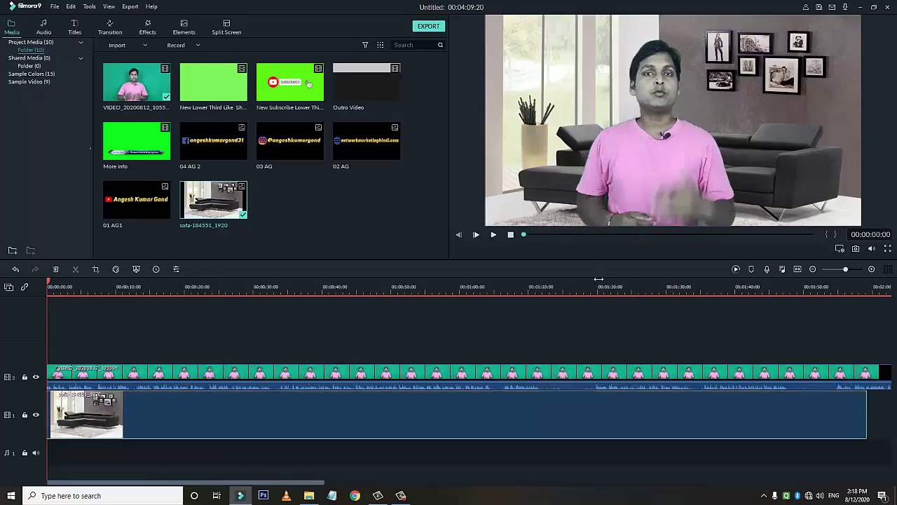
scroll(173, 289, down, 3)
drag(247, 418, 468, 408)
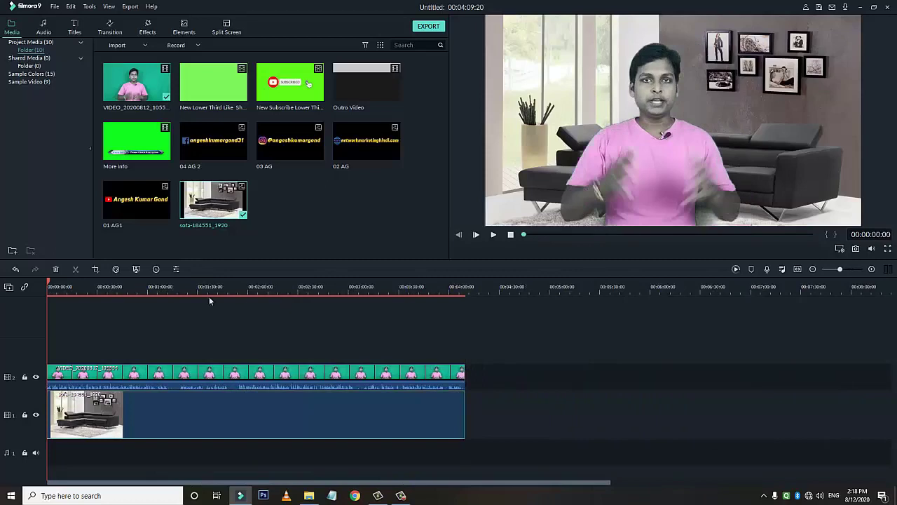
Check the keyed presenter over the sofa background near the end of the timeline, and return to the start.
drag(49, 283, 458, 302)
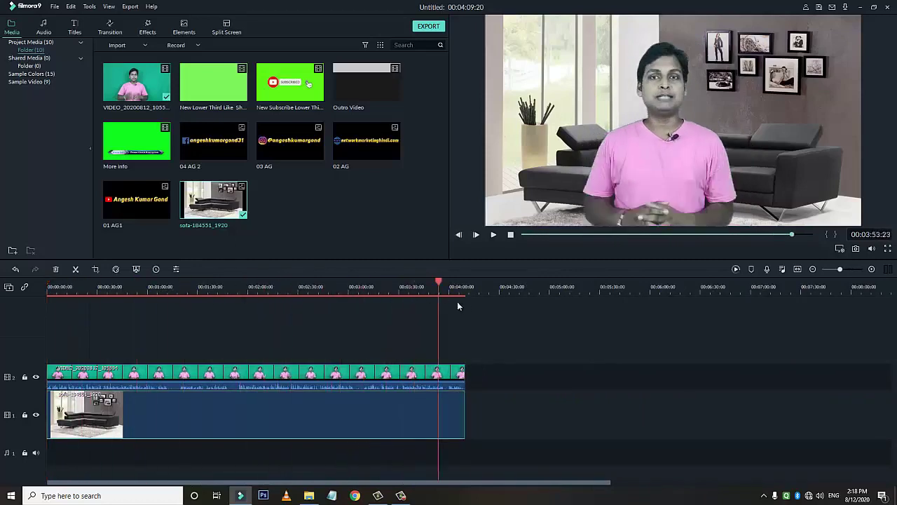
key(Home)
scroll(306, 301, up, 5)
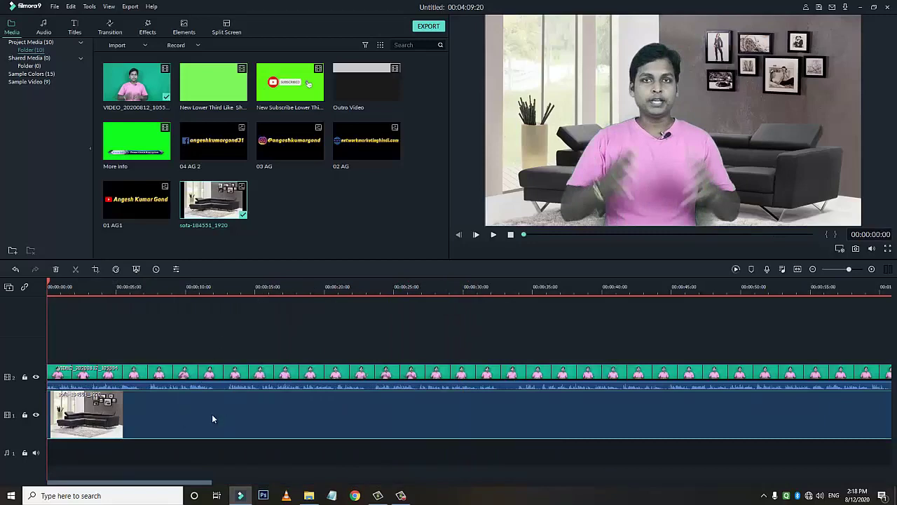
Open Advanced Color Correction for the presenter clip on video track 2 and move its window aside.
double_click(407, 373)
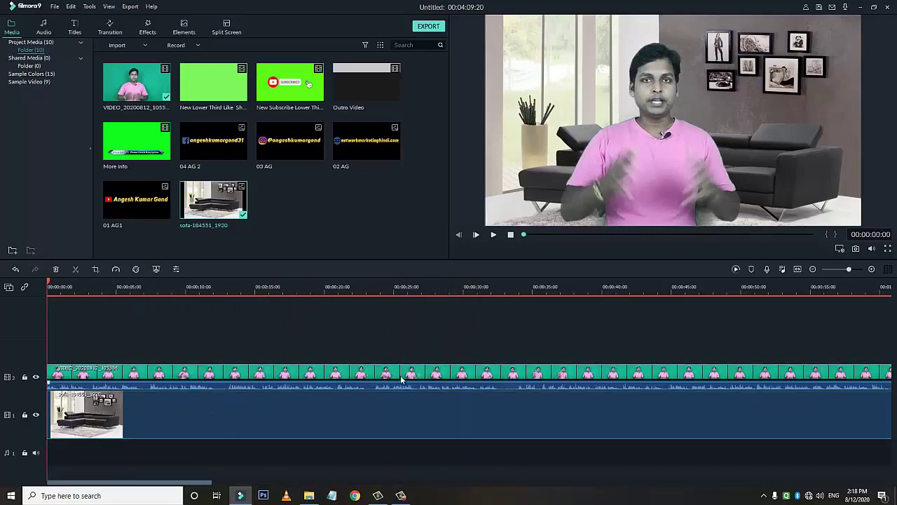
click(420, 248)
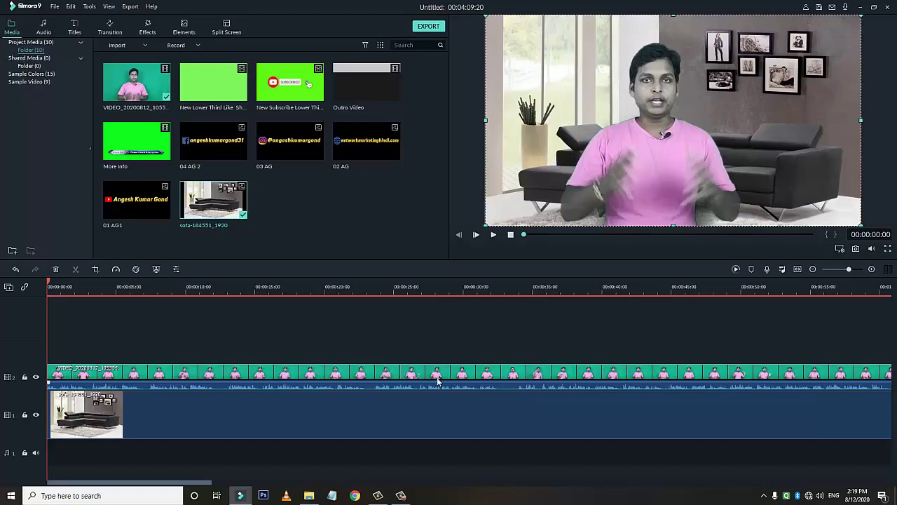
double_click(337, 377)
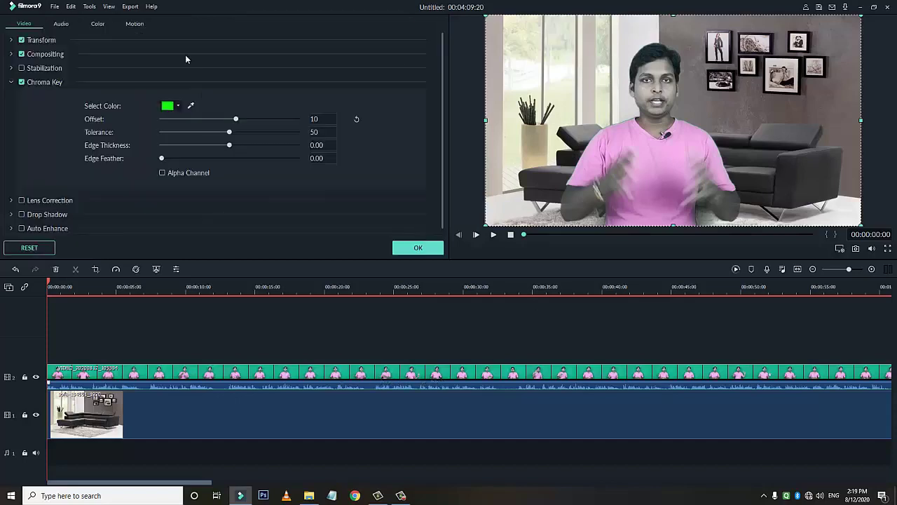
click(97, 24)
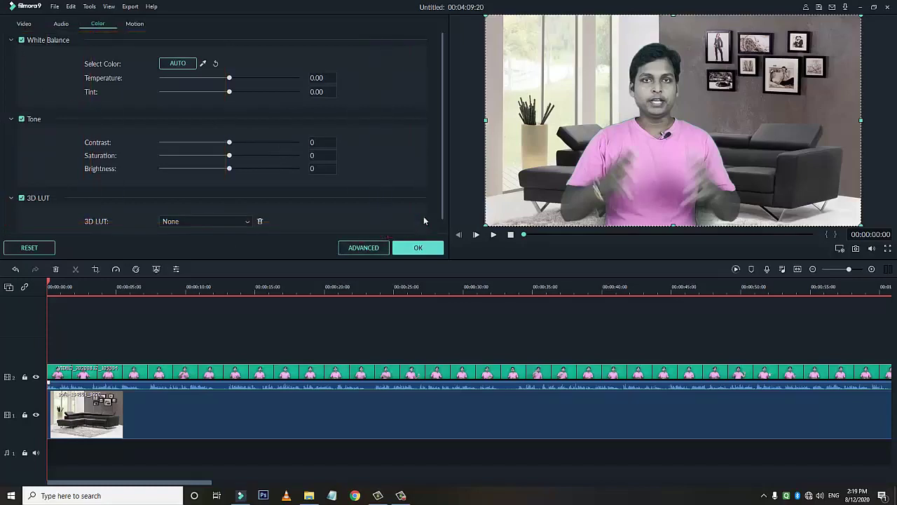
click(364, 249)
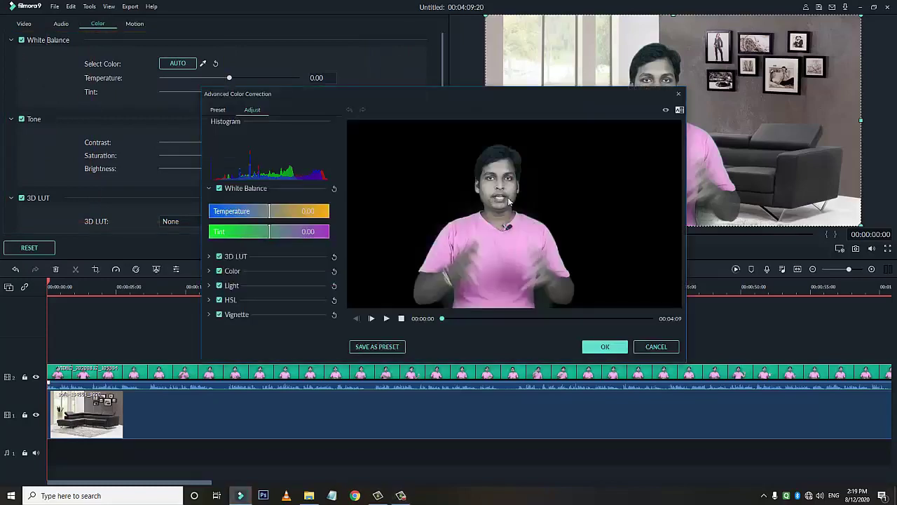
drag(543, 92, 439, 77)
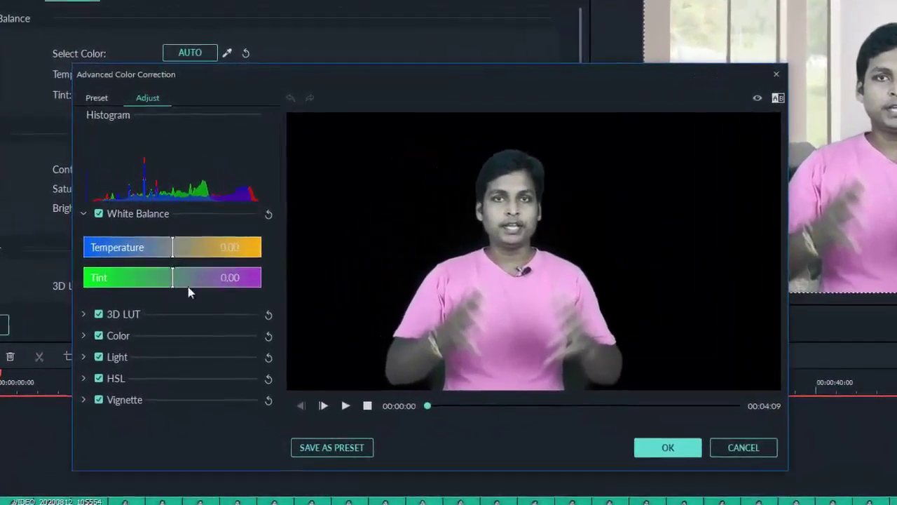
Look through the available 3D LUT choices and leave the LUT at None.
click(174, 308)
click(140, 343)
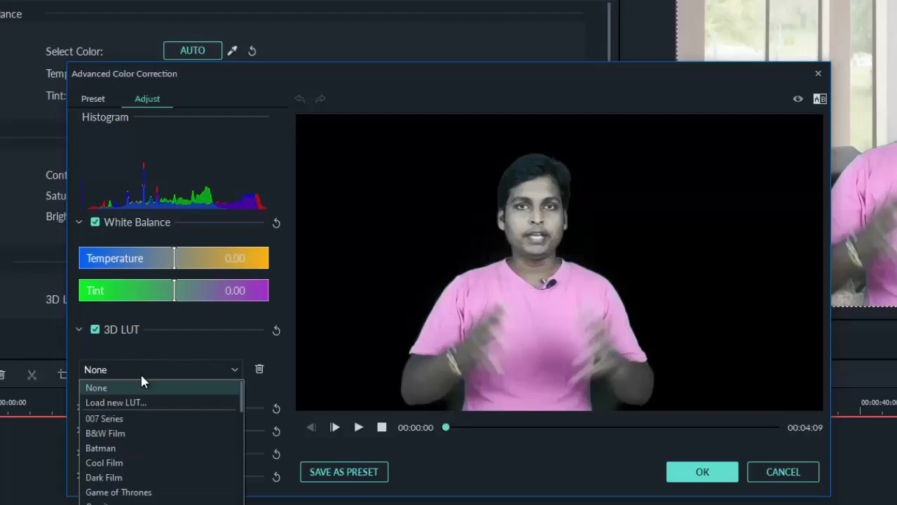
click(140, 373)
click(158, 407)
click(151, 280)
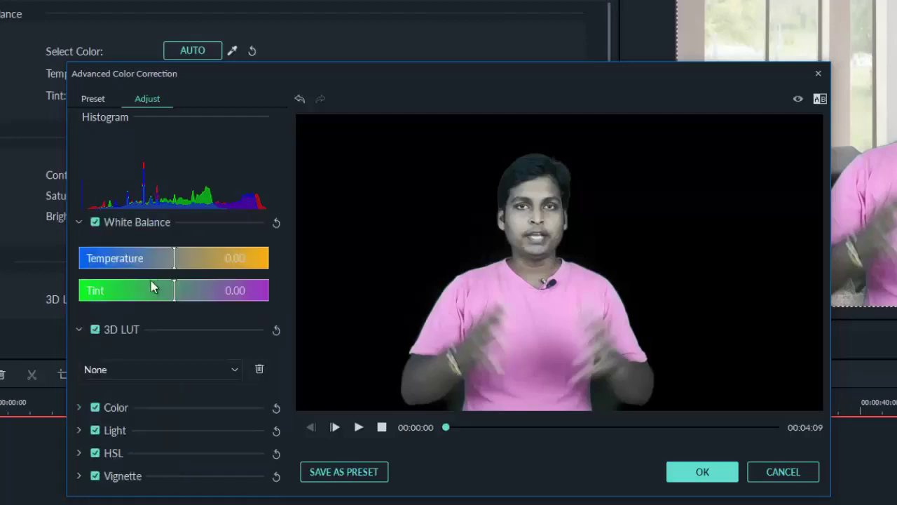
Set the presenter clip's Exposure to 15 in the Color adjustments.
click(143, 407)
drag(287, 321, 287, 411)
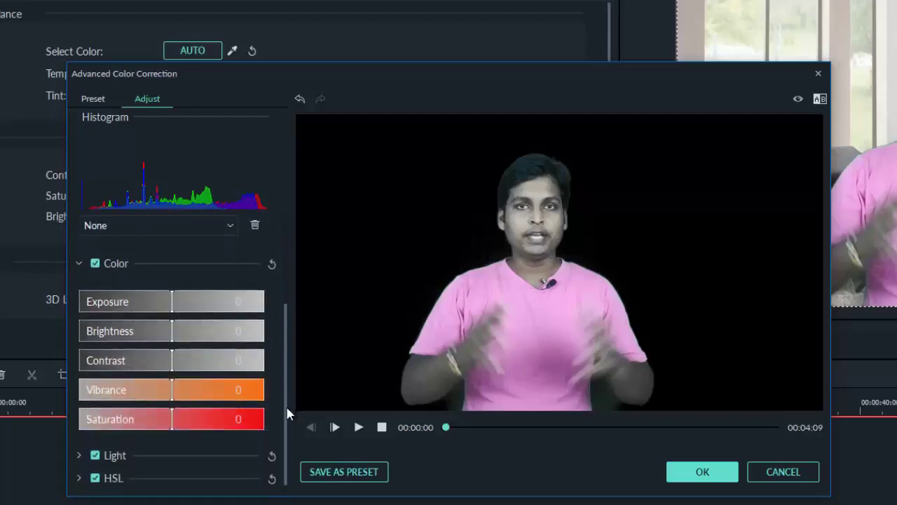
drag(171, 307, 194, 312)
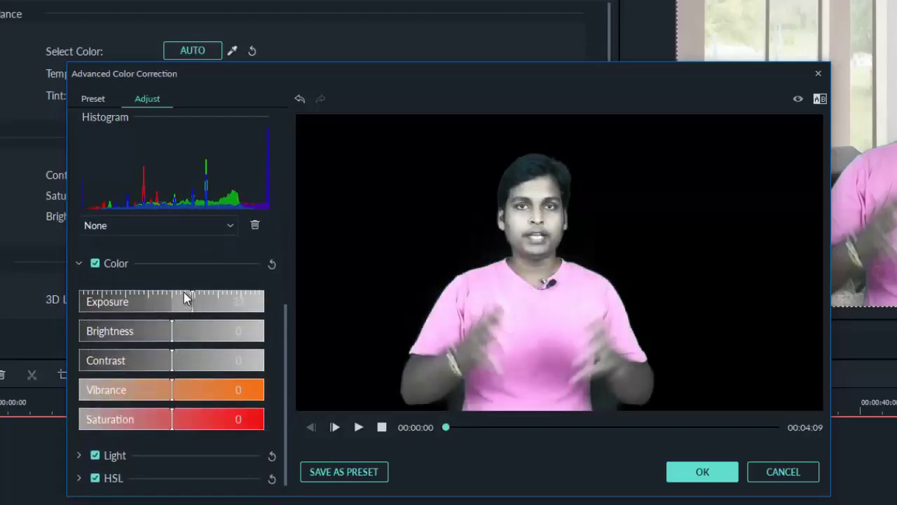
click(183, 295)
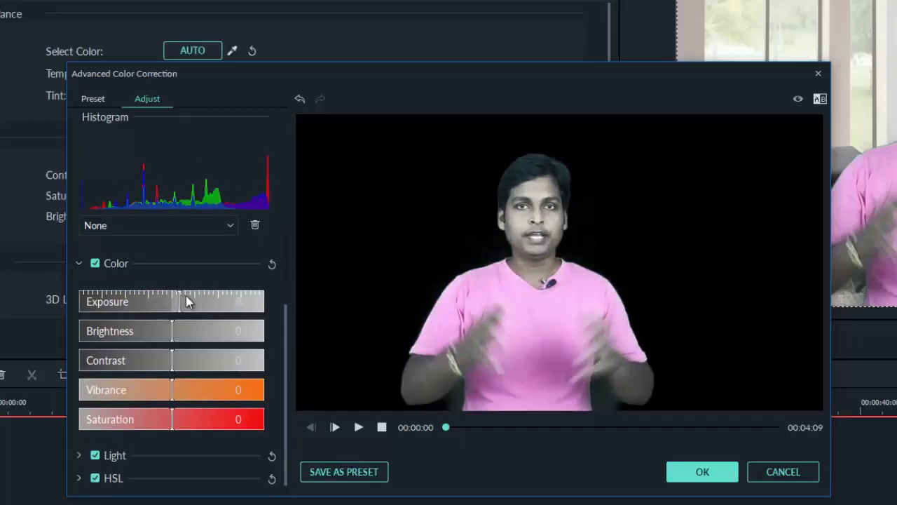
drag(181, 300, 186, 293)
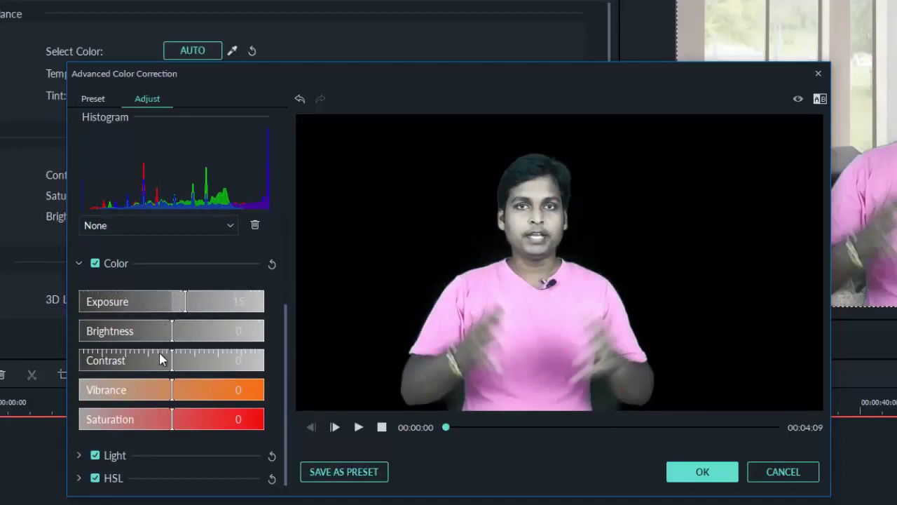
Set the presenter clip's Brightness to 11 and Contrast to 24.
click(182, 324)
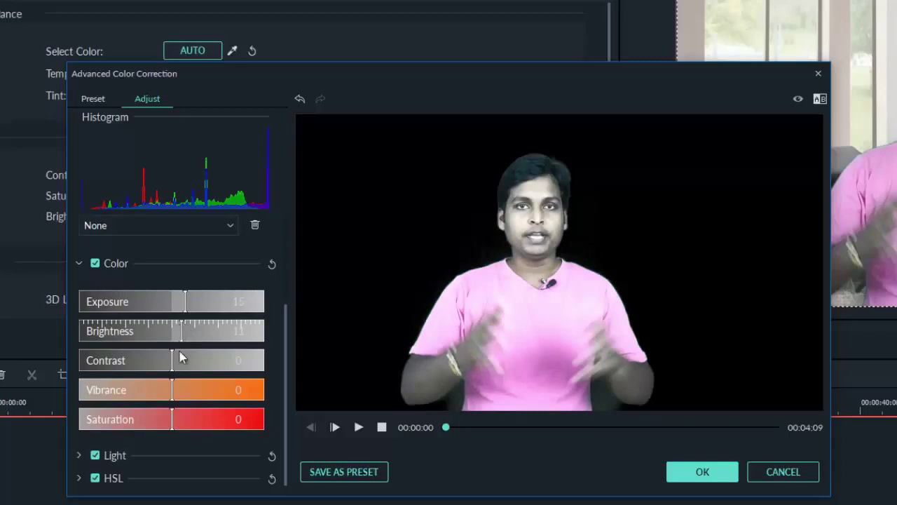
click(210, 361)
mouse_move(210, 362)
mouse_down()
mouse_move(217, 366)
mouse_move(161, 364)
mouse_move(198, 370)
mouse_move(194, 354)
mouse_up()
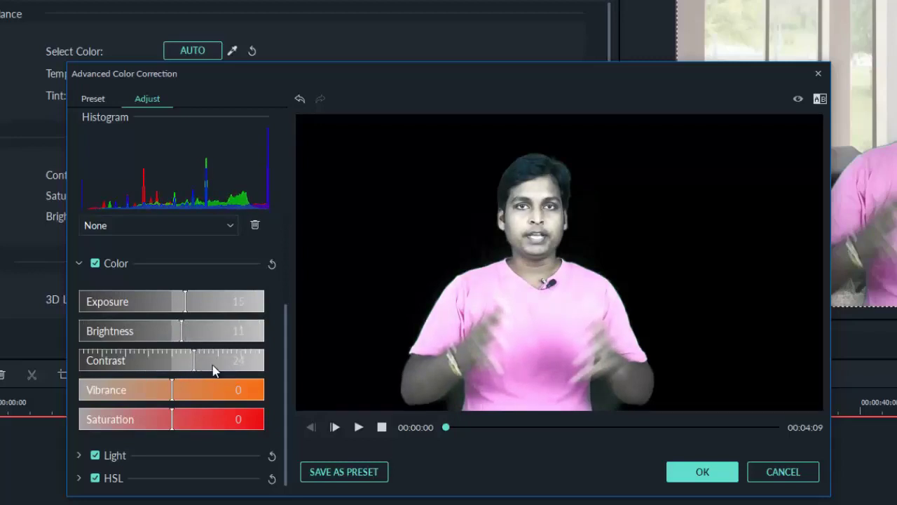
scroll(214, 370, down, 1)
drag(386, 146, 649, 401)
drag(698, 427, 694, 426)
drag(868, 2, 896, 273)
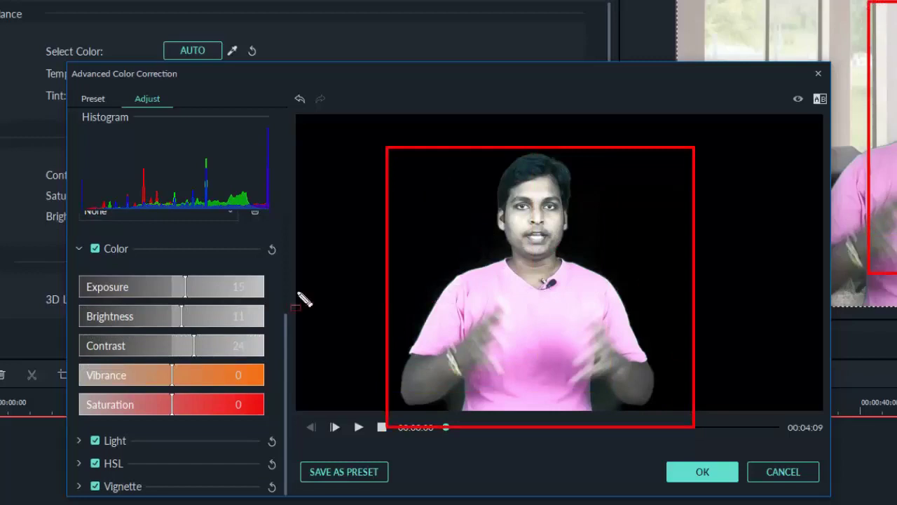
Set the Vibrance to 5 and the Highlights in the Light adjustments to 10.
mouse_move(146, 387)
mouse_down()
mouse_move(198, 387)
mouse_move(155, 386)
mouse_move(178, 388)
mouse_up()
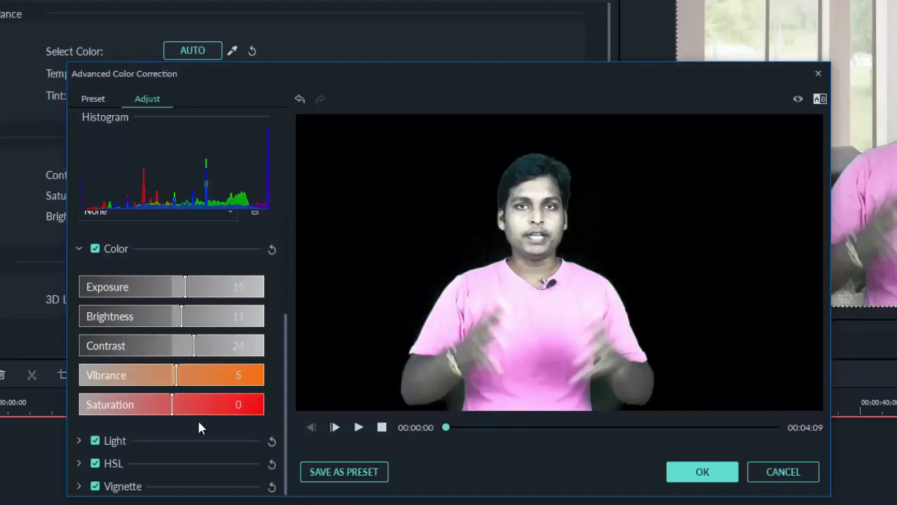
click(187, 442)
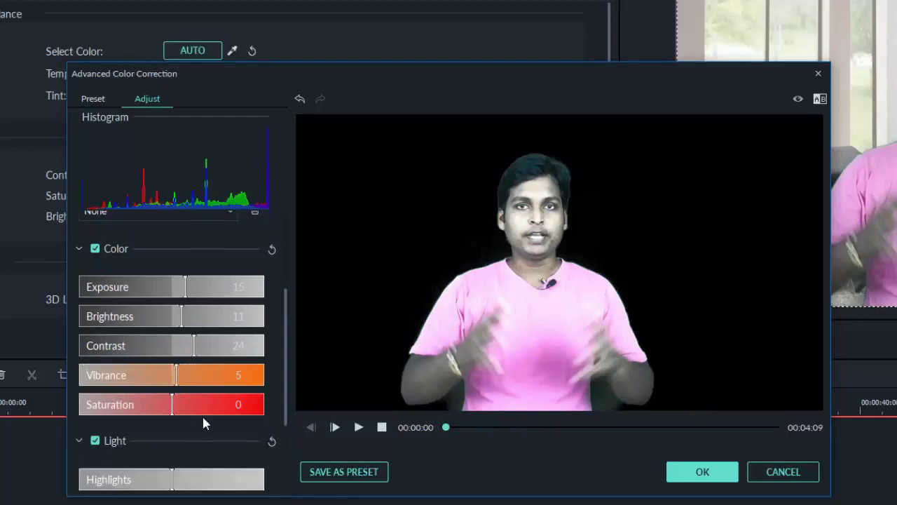
scroll(202, 414, down, 3)
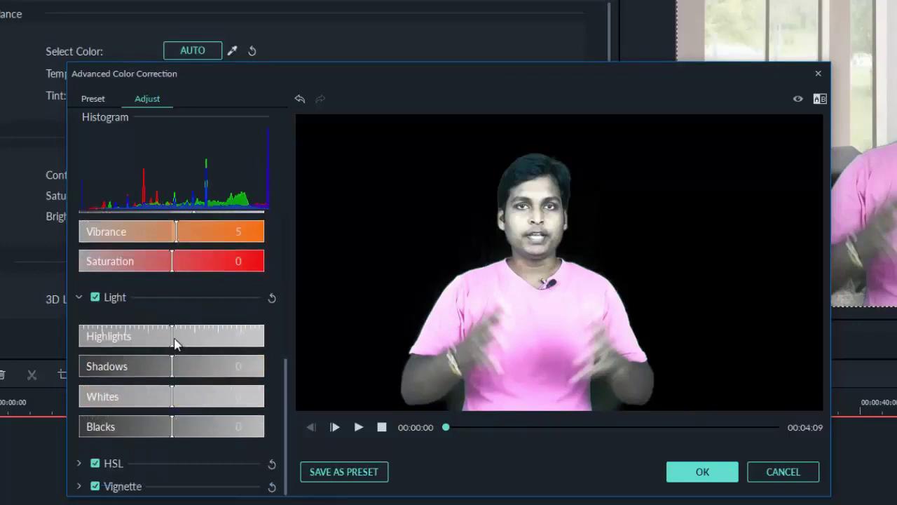
mouse_move(173, 336)
mouse_down()
mouse_move(202, 336)
mouse_move(172, 336)
mouse_move(182, 330)
mouse_up()
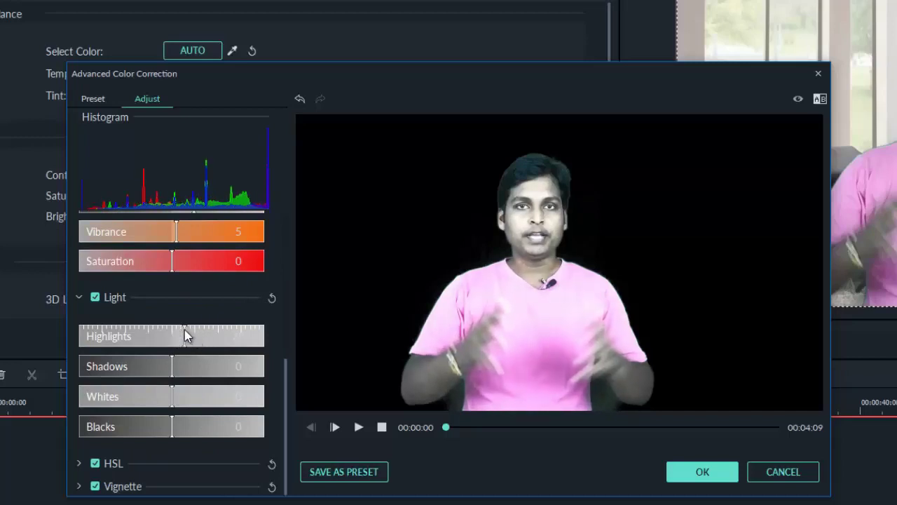
mouse_move(184, 329)
mouse_down()
mouse_move(176, 335)
mouse_move(183, 327)
mouse_up()
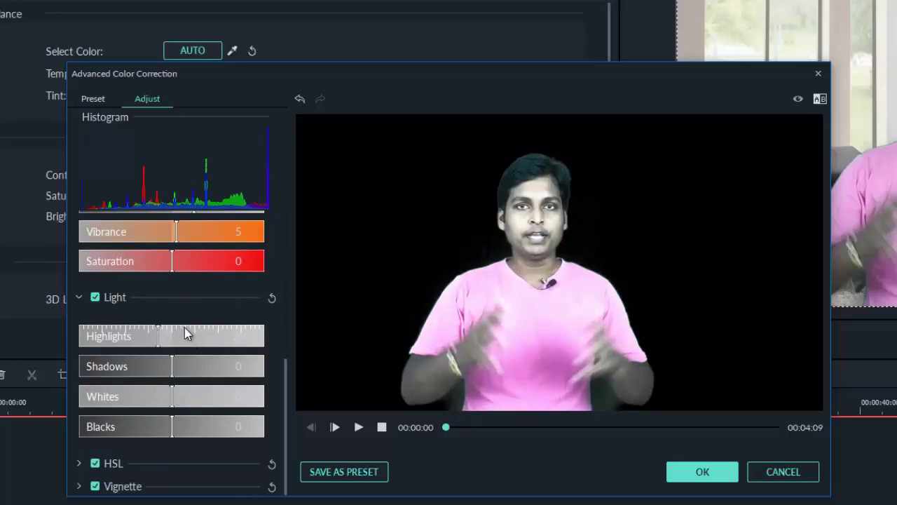
click(182, 336)
In the Light adjustments, set Shadows to -21 and Blacks to -25, and raise Whites slightly.
click(231, 365)
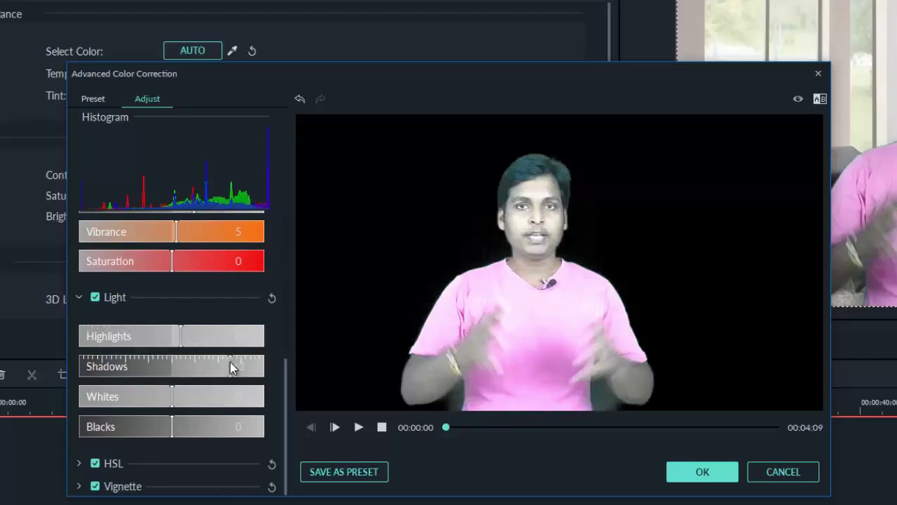
drag(234, 377, 149, 393)
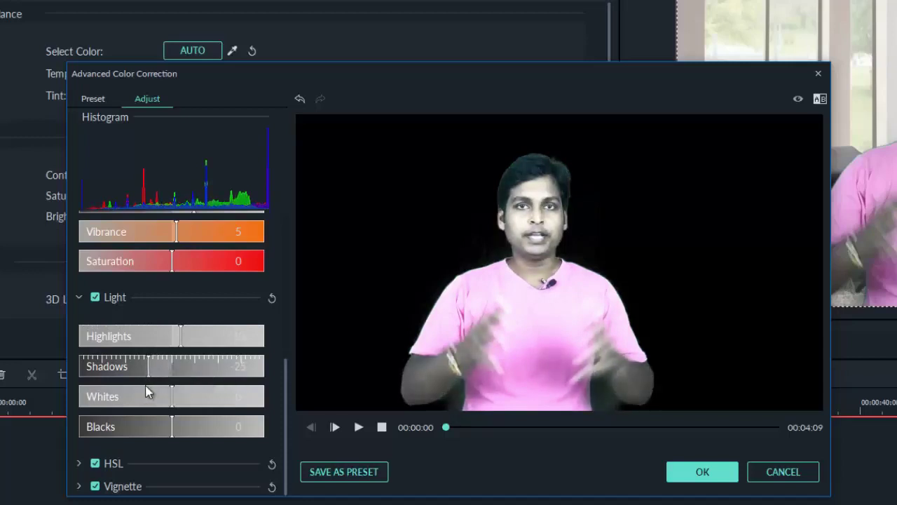
drag(127, 383, 152, 383)
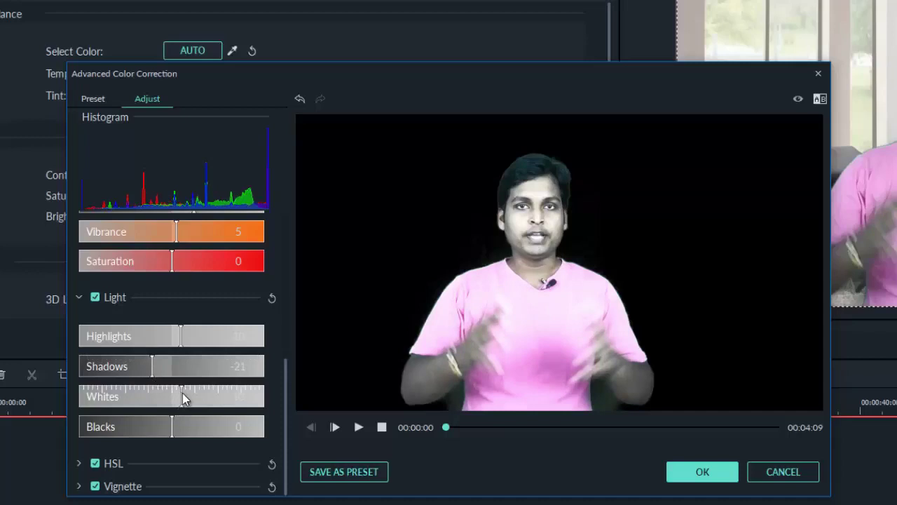
drag(184, 393, 185, 393)
drag(170, 425, 150, 436)
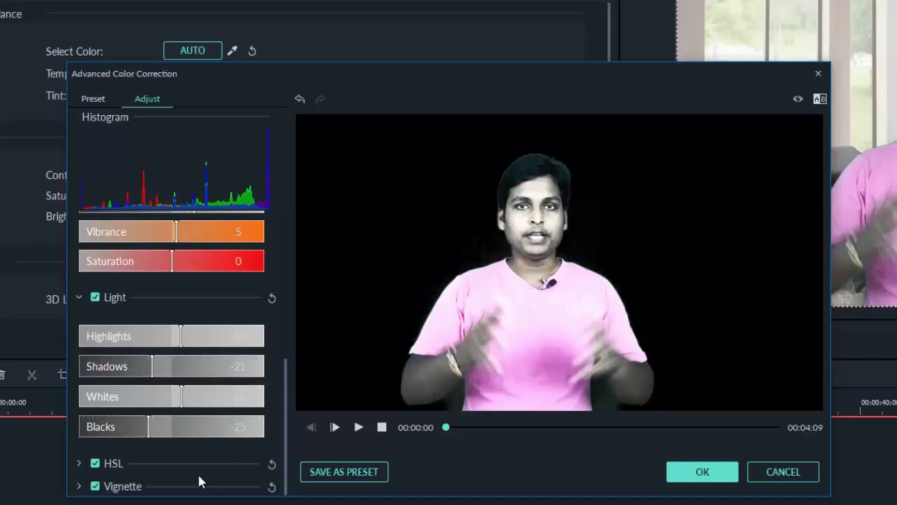
Expand the HSL colour controls, and set the Contrast in the Color adjustments to 51.
click(161, 477)
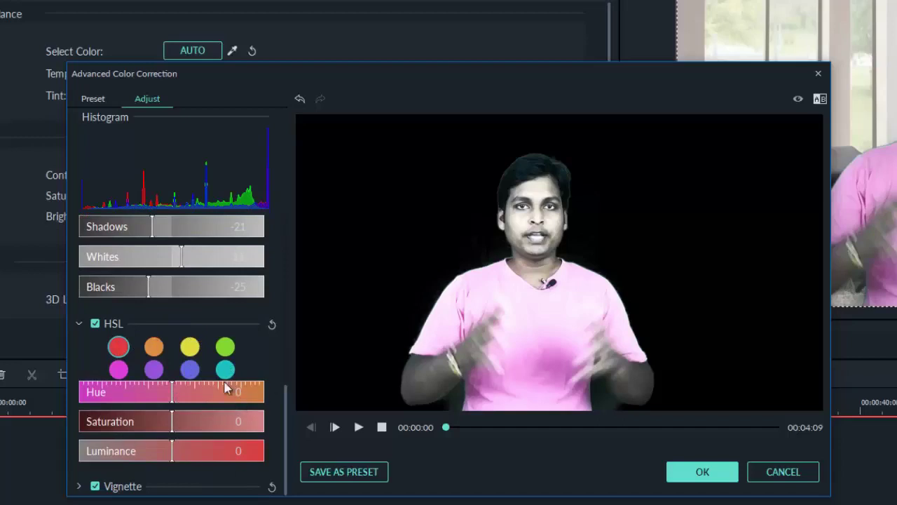
scroll(214, 403, up, 6)
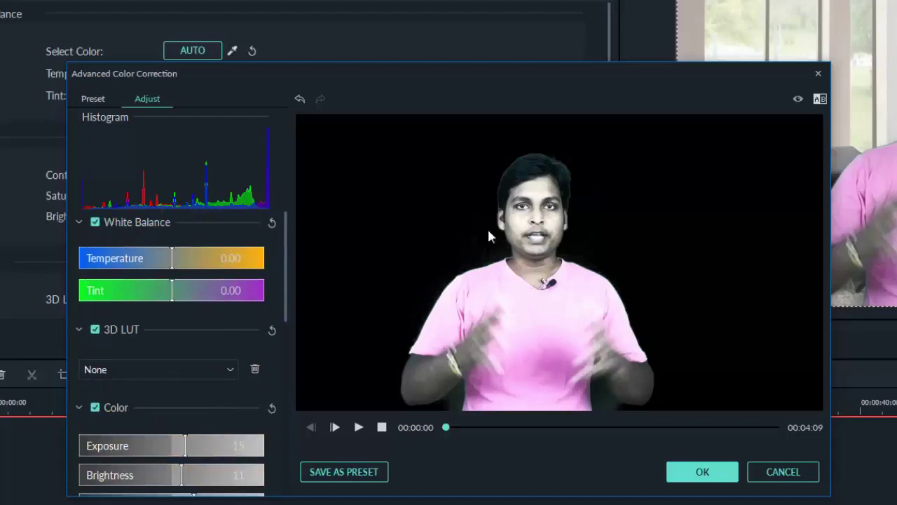
scroll(221, 415, down, 2)
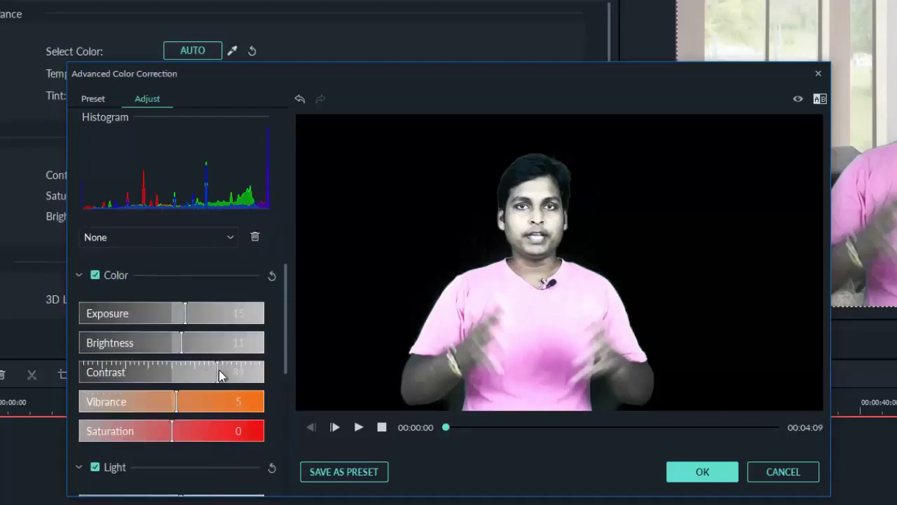
drag(232, 375, 144, 372)
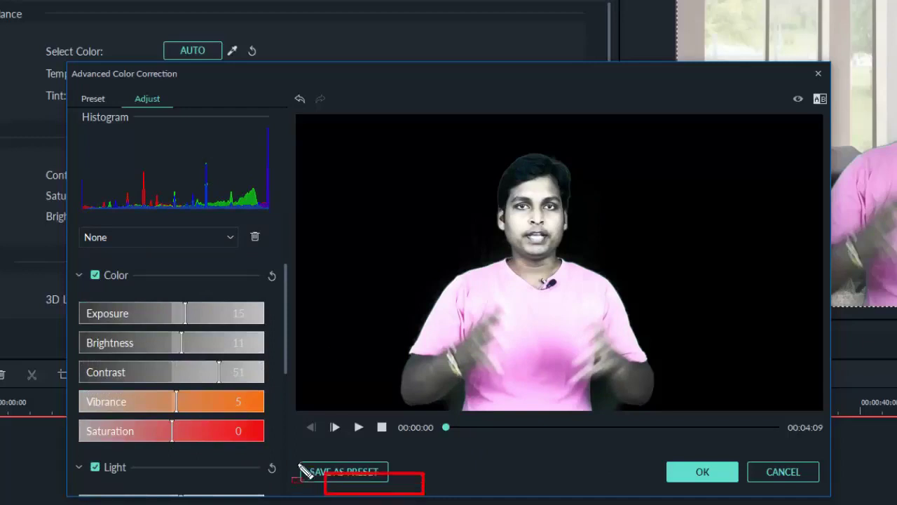
Try saving the current colour adjustments as a custom preset named My Preset 1.
click(355, 479)
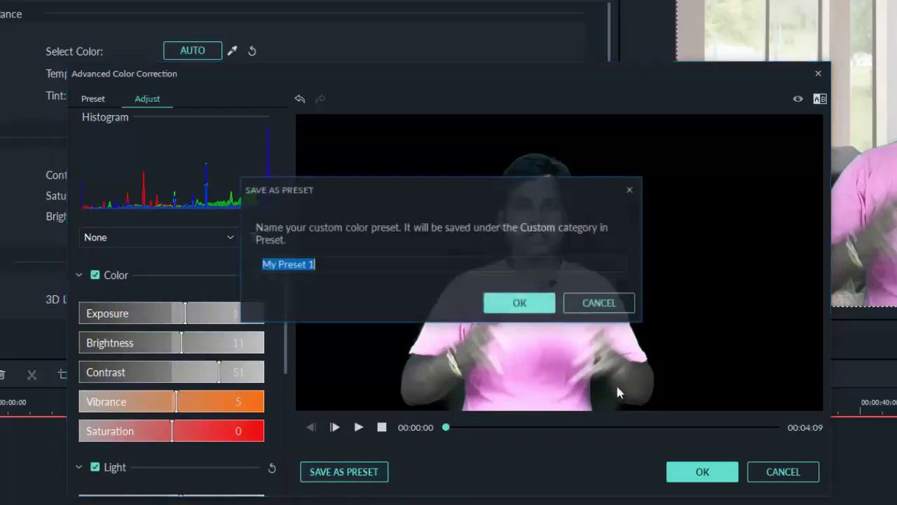
drag(336, 271, 261, 264)
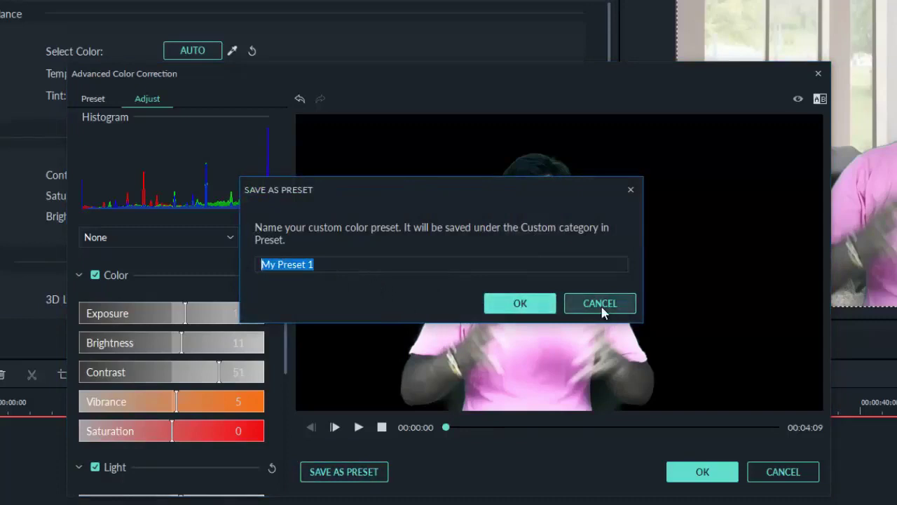
click(601, 303)
View the Favourite and Custom categories of the colour correction presets.
click(94, 100)
click(158, 129)
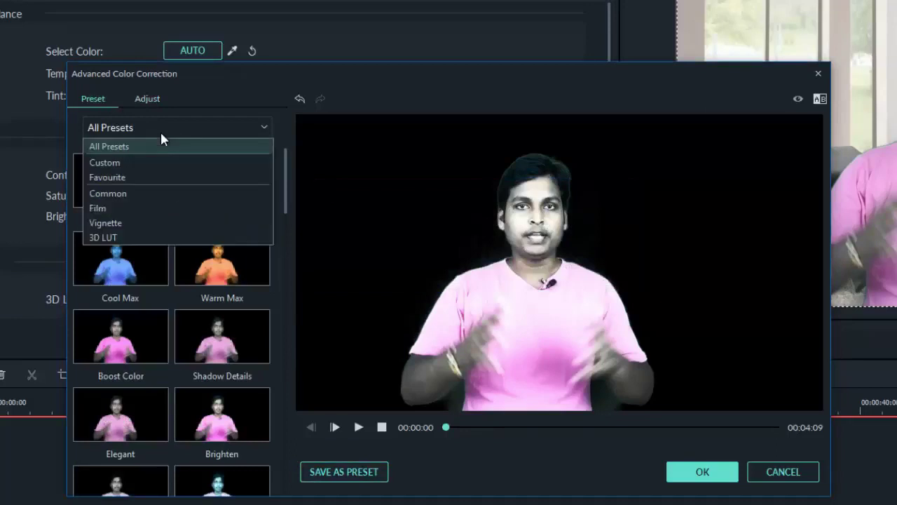
click(145, 176)
click(152, 129)
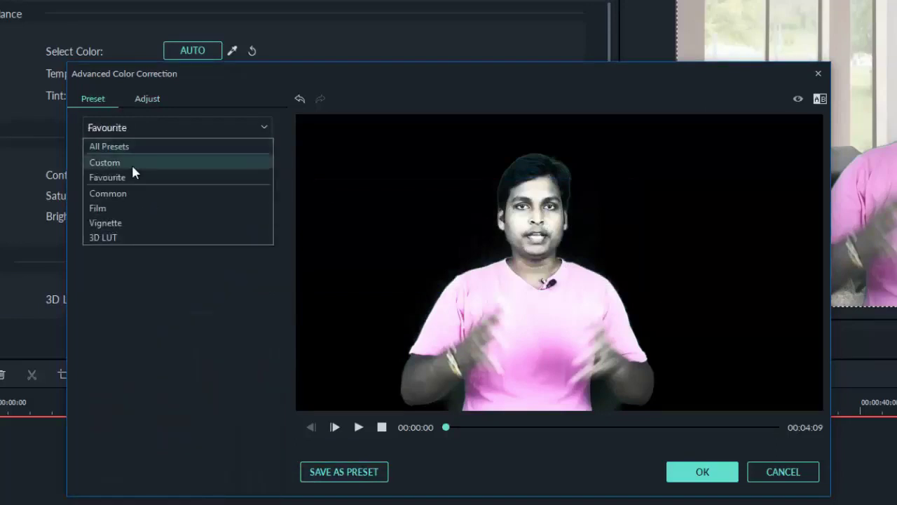
click(131, 162)
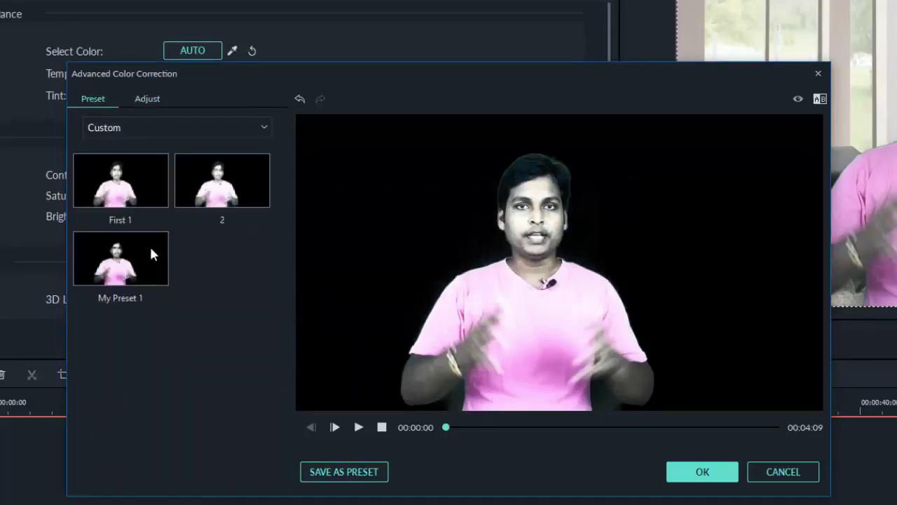
Play the edited video and skip ahead through it to check the colour-corrected presenter against the sofa background.
click(146, 106)
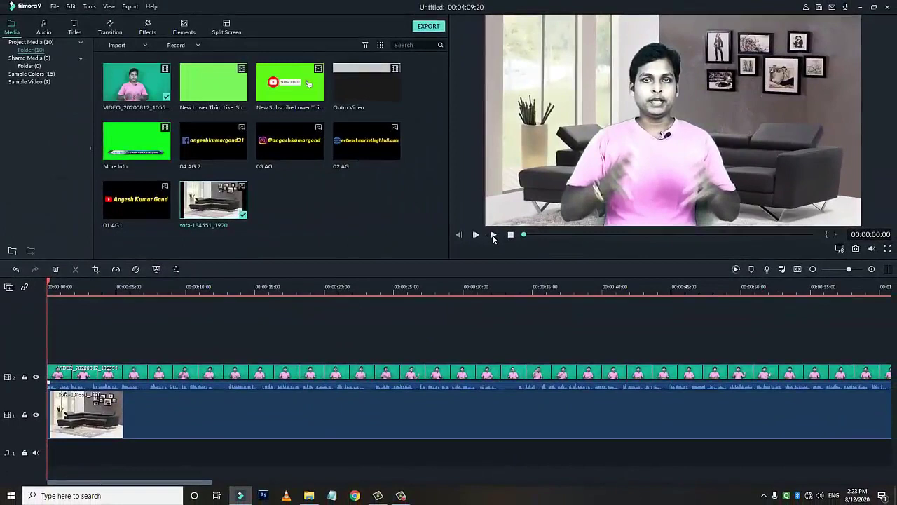
click(494, 236)
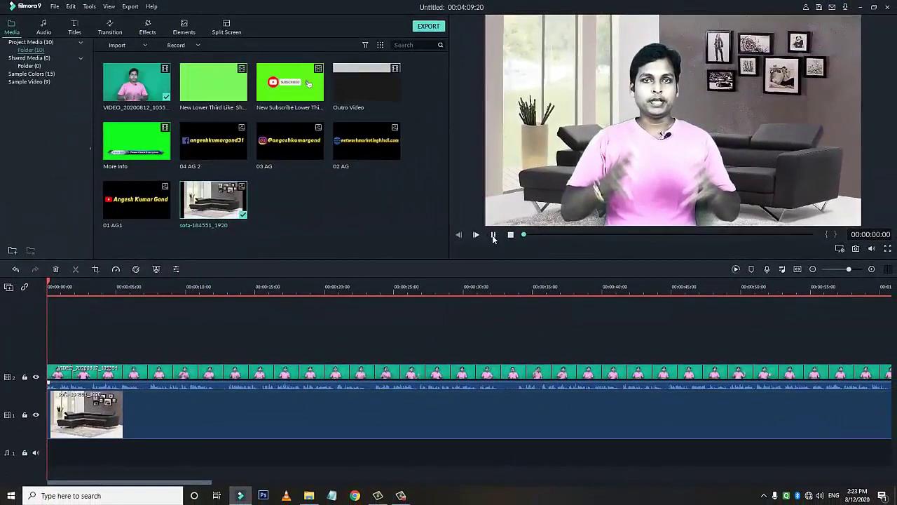
click(547, 235)
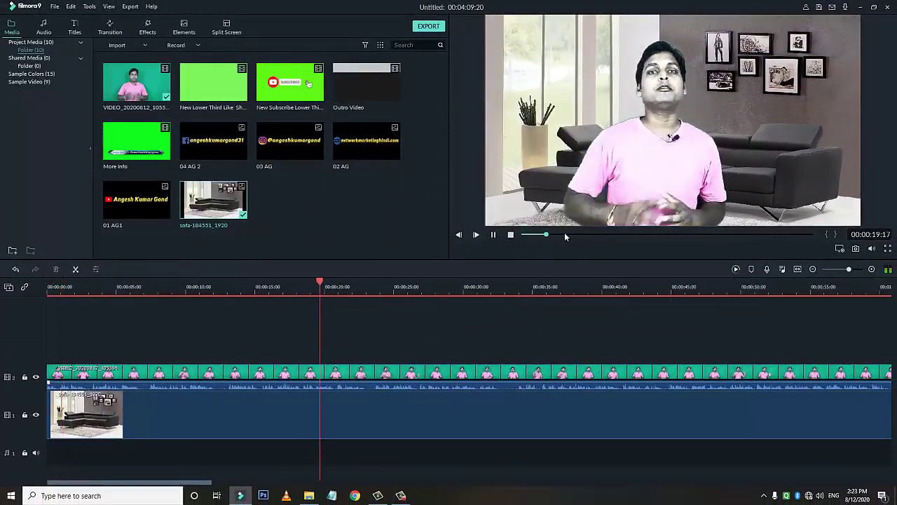
click(573, 236)
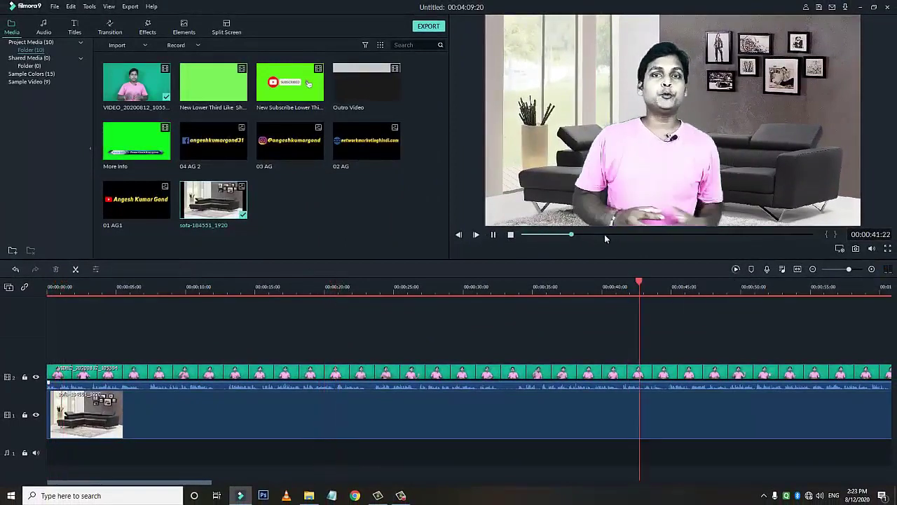
click(608, 235)
click(510, 235)
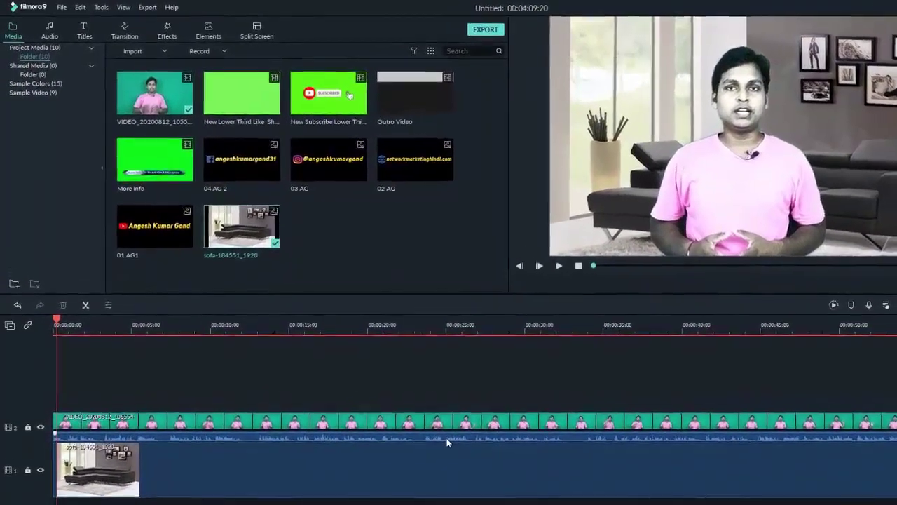
Open the presenter clip's audio settings and raise its volume to 6.00 dB.
double_click(448, 440)
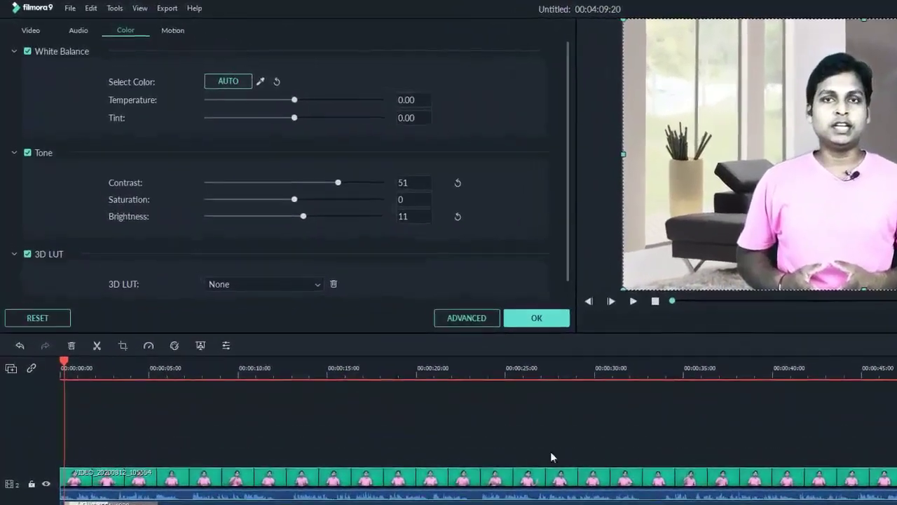
click(78, 31)
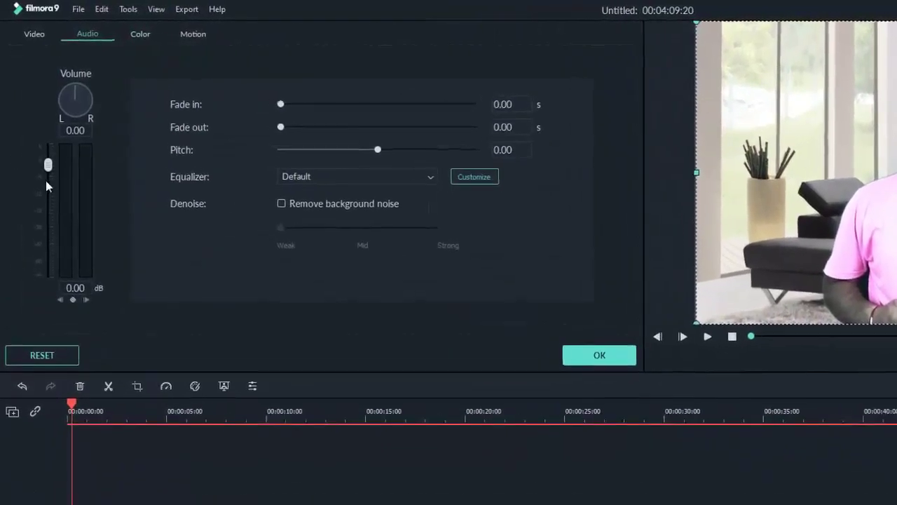
drag(48, 164, 50, 102)
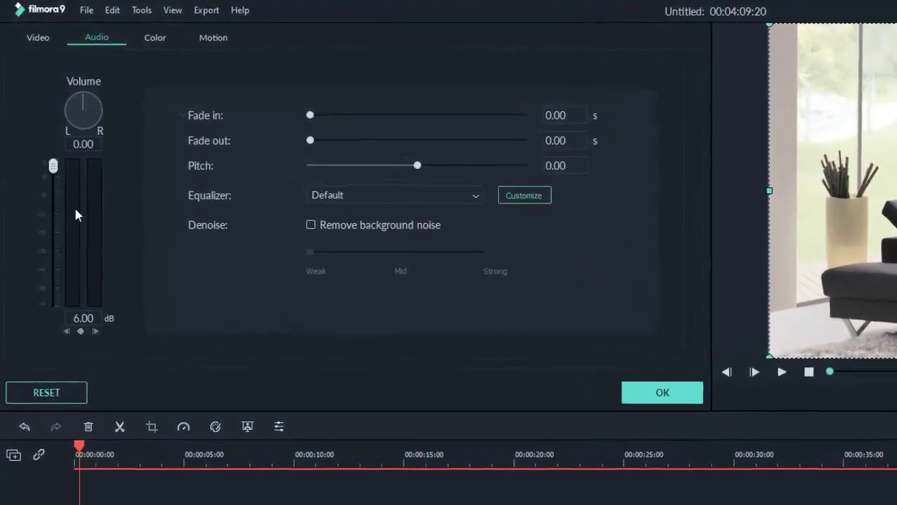
mouse_move(55, 169)
mouse_down()
mouse_move(58, 199)
mouse_move(54, 165)
mouse_up()
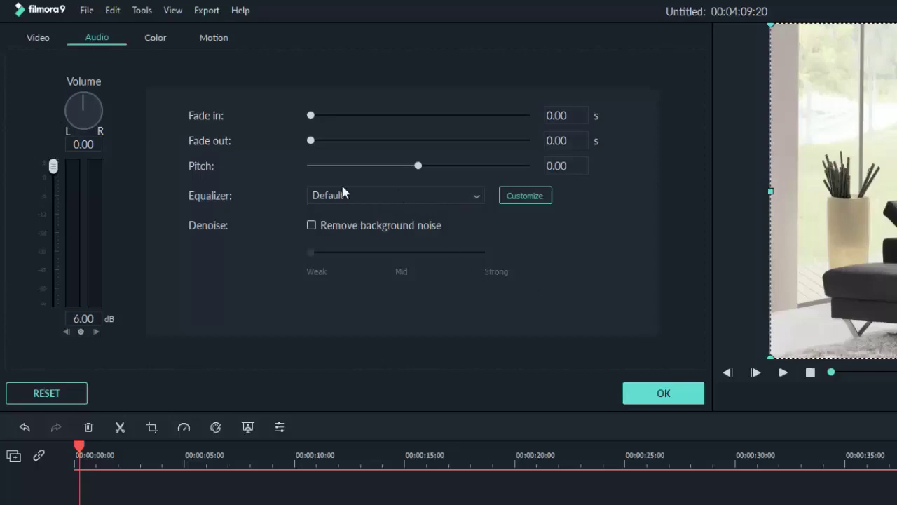
Try several equalizer presets on the presenter clip, including Rock'n'Roll, and restore the Default preset.
click(371, 199)
click(359, 241)
click(371, 199)
click(371, 262)
click(368, 195)
click(368, 196)
click(356, 199)
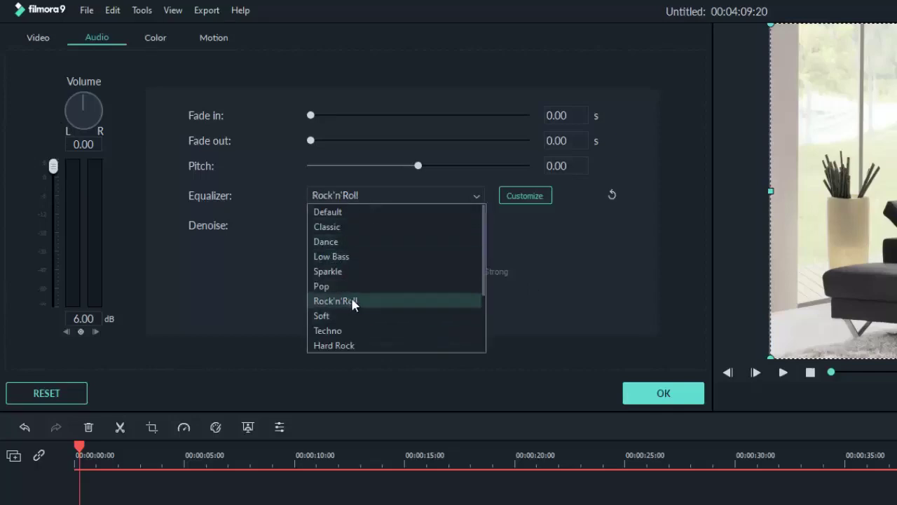
click(337, 213)
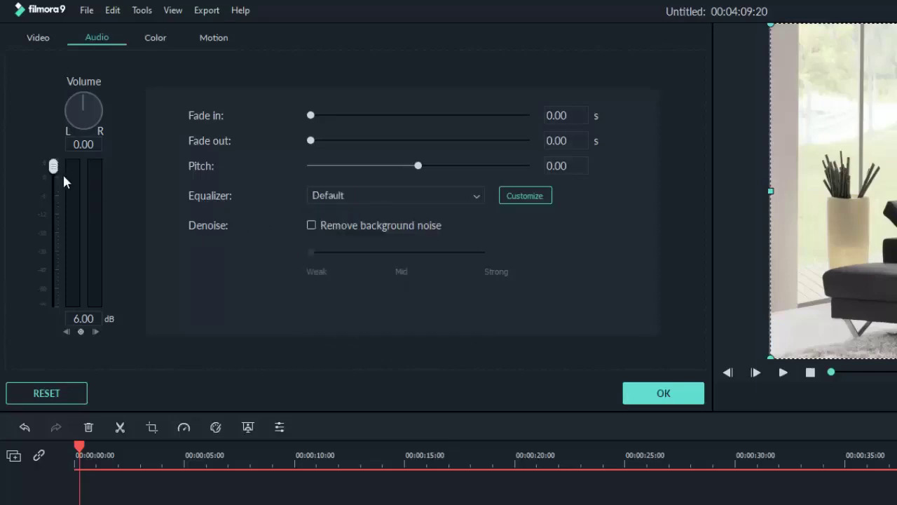
Apply the audio settings, and play and scrub through the presenter clip to review it.
click(671, 393)
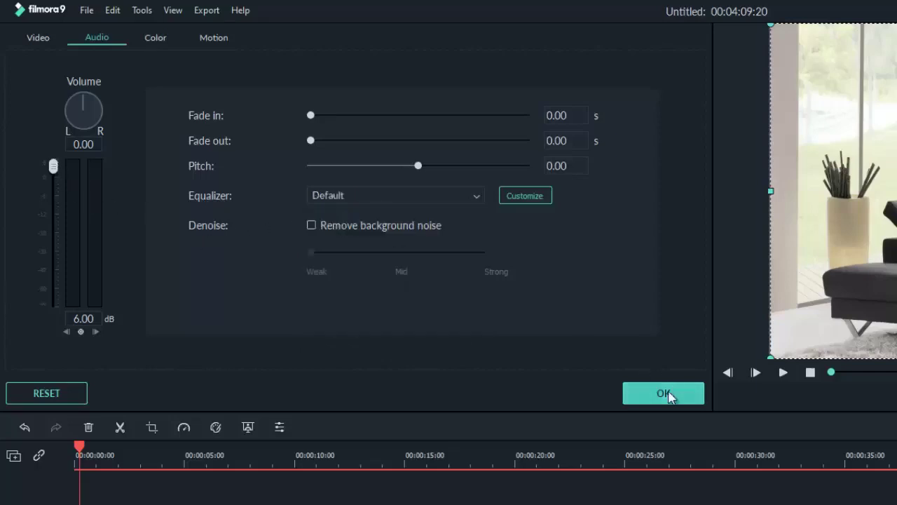
click(783, 373)
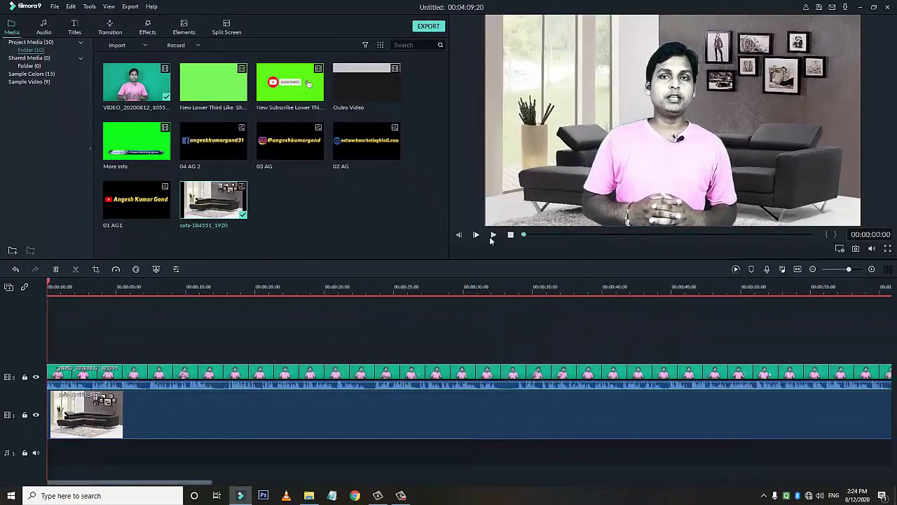
click(229, 321)
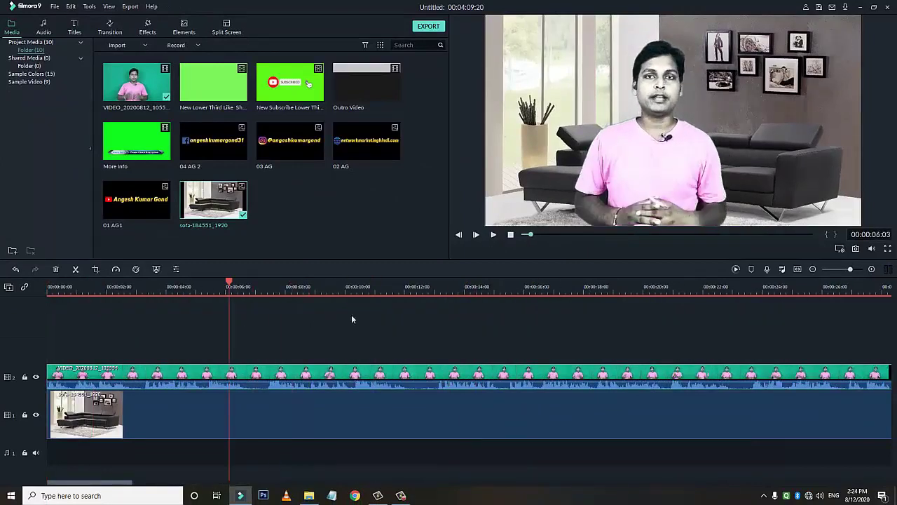
drag(226, 286, 438, 304)
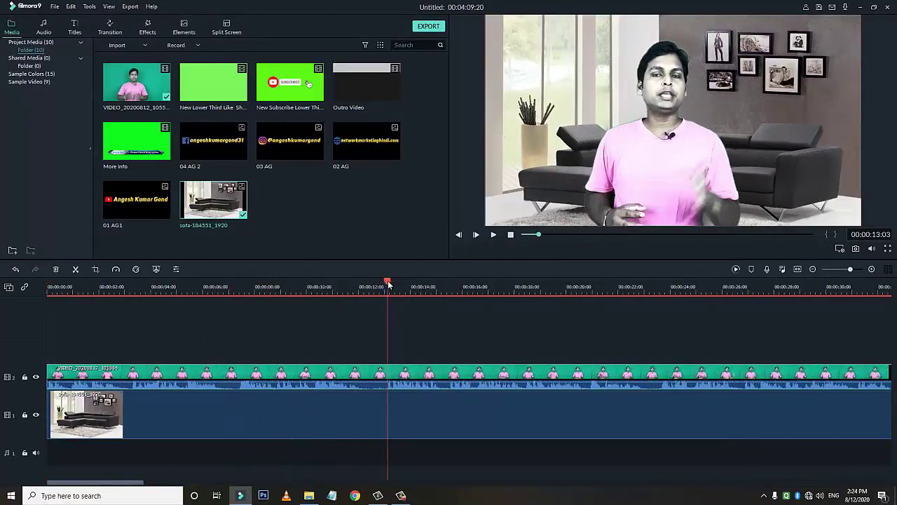
drag(389, 284, 579, 286)
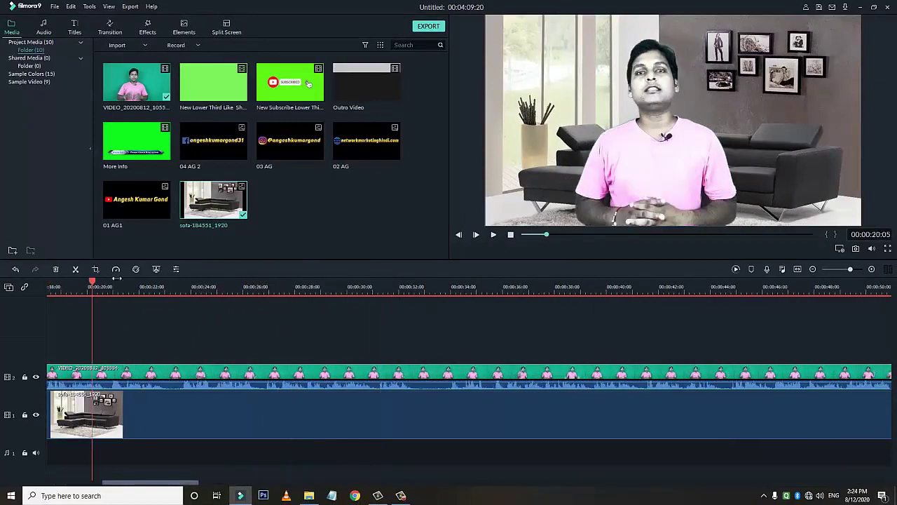
drag(93, 282, 522, 313)
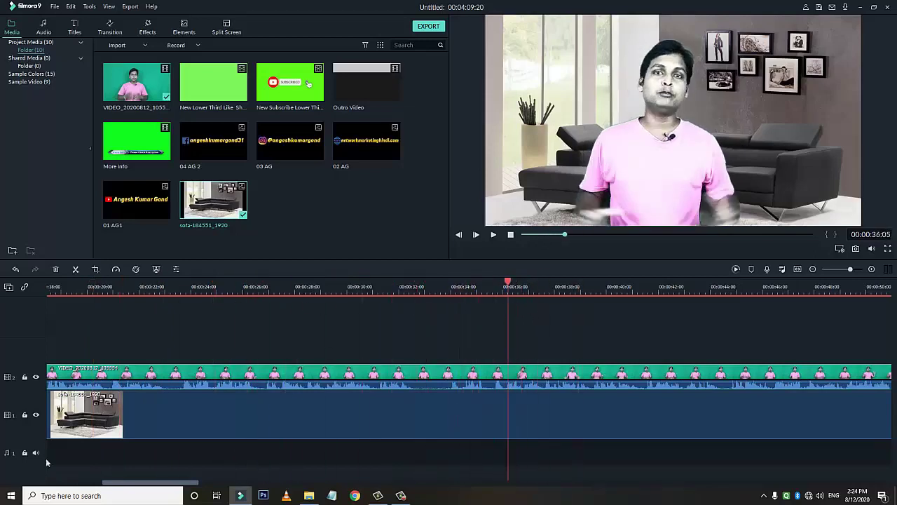
Split the presenter clip at about 6.7 and 7.5 seconds and delete the short section in between.
drag(116, 482, 91, 490)
drag(324, 291, 239, 294)
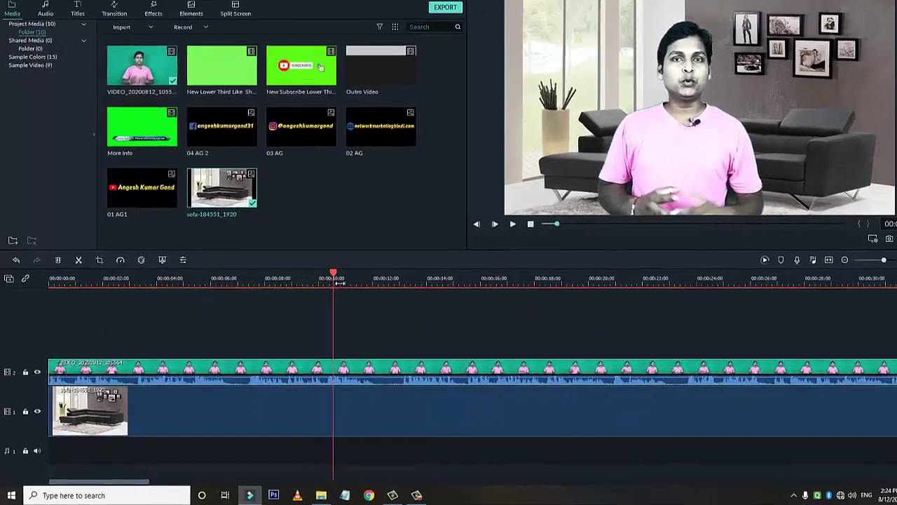
drag(290, 256, 272, 255)
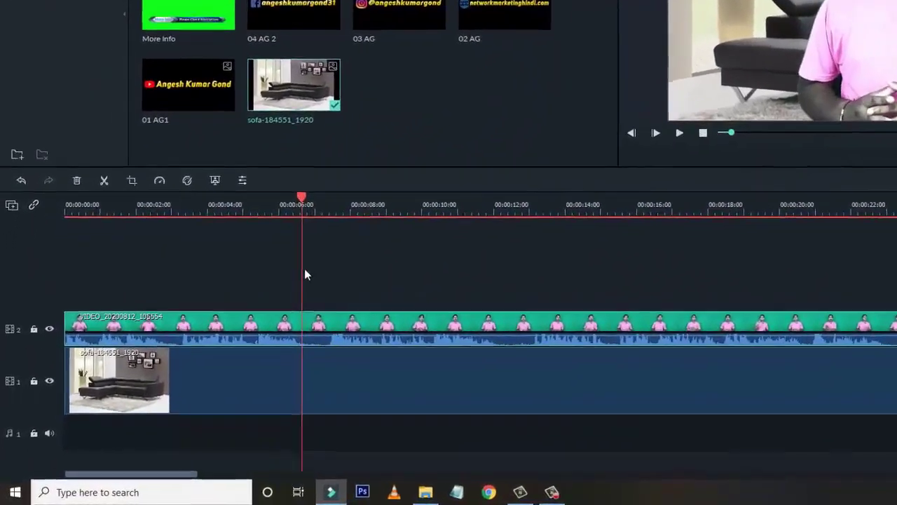
key(ctrl+b)
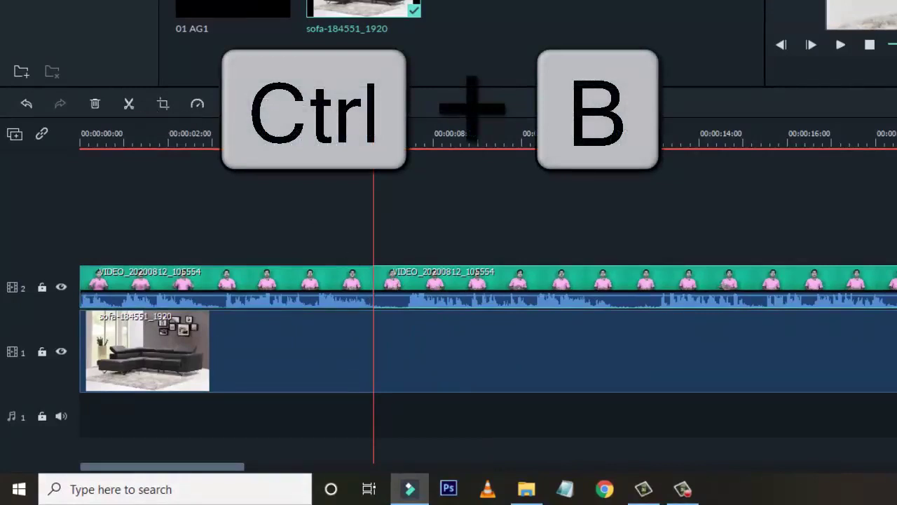
drag(374, 141, 410, 140)
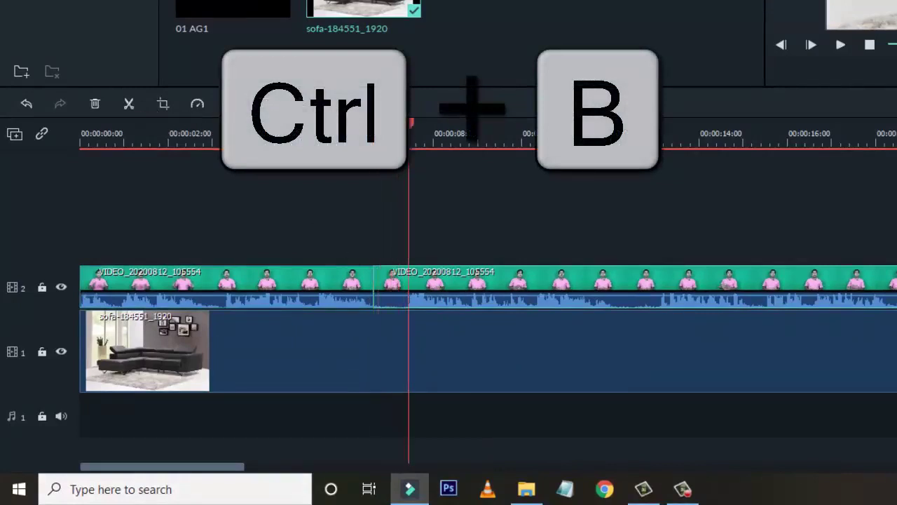
click(128, 105)
click(392, 294)
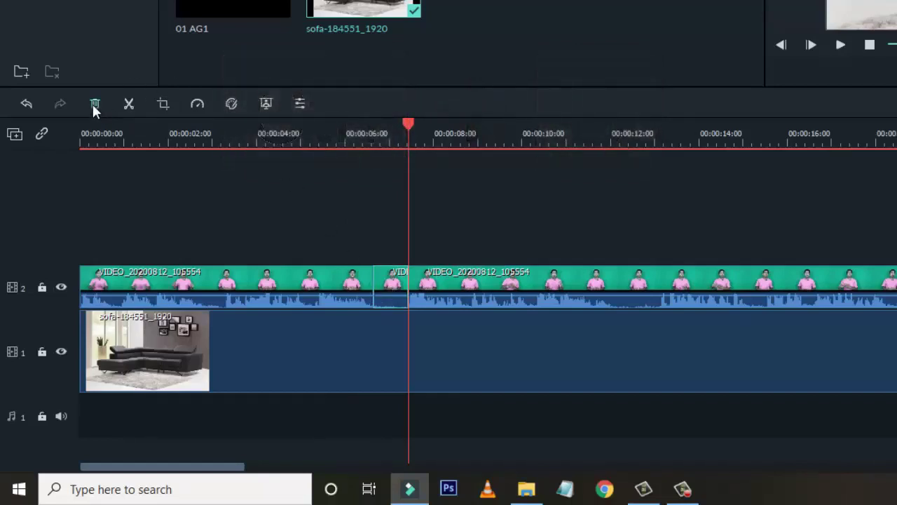
click(94, 104)
Split the presenter clip at about 11.3 and 12.3 seconds and delete the quiet section between the cuts.
drag(372, 132, 579, 164)
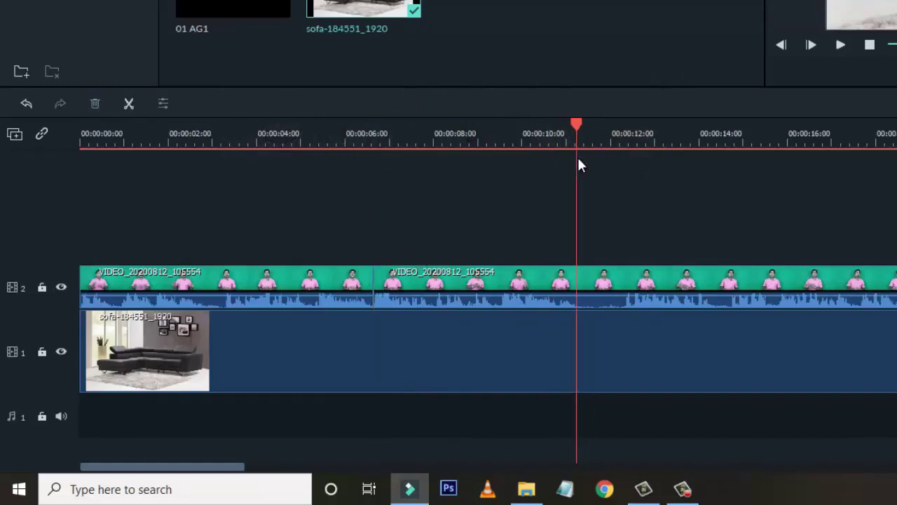
click(629, 292)
key(ctrl+b)
drag(578, 124, 624, 143)
click(607, 283)
key(ctrl+b)
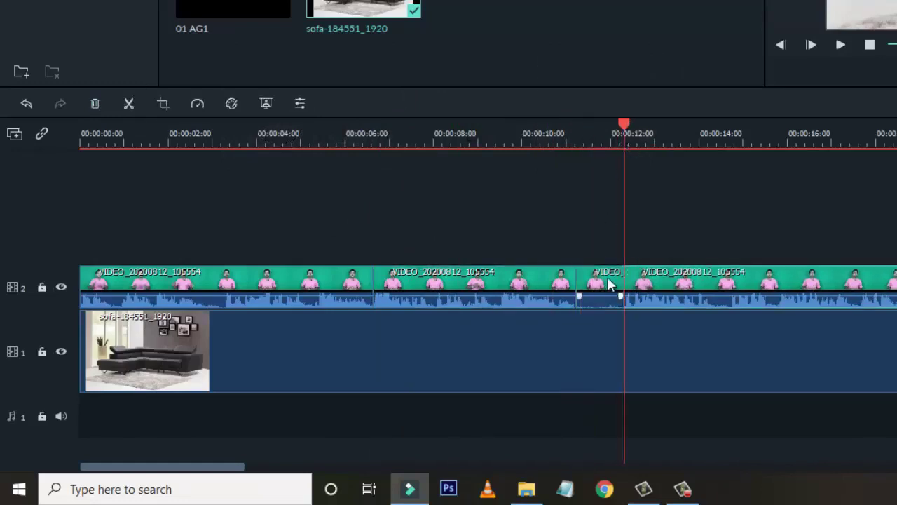
key(Delete)
Cut the presenter clip at 00:00:30:19 and return the playhead to the start of the timeline.
drag(633, 146, 896, 166)
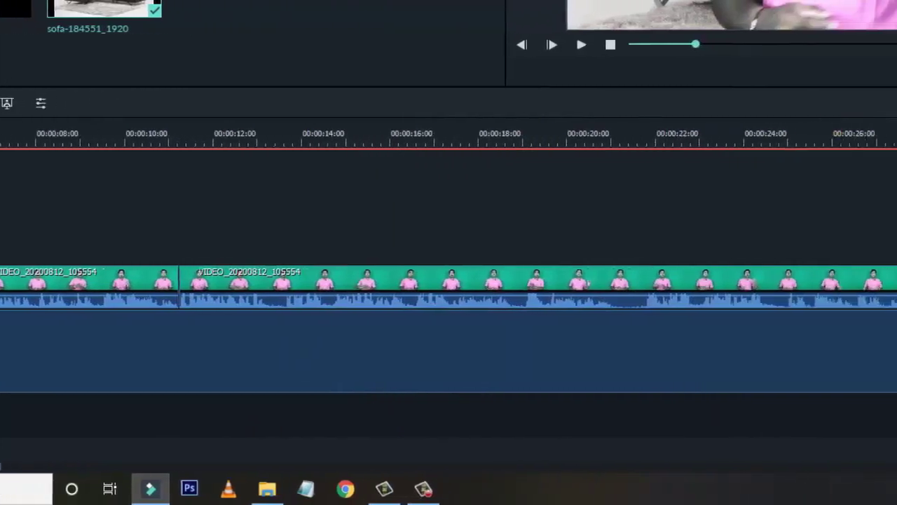
drag(896, 126, 871, 125)
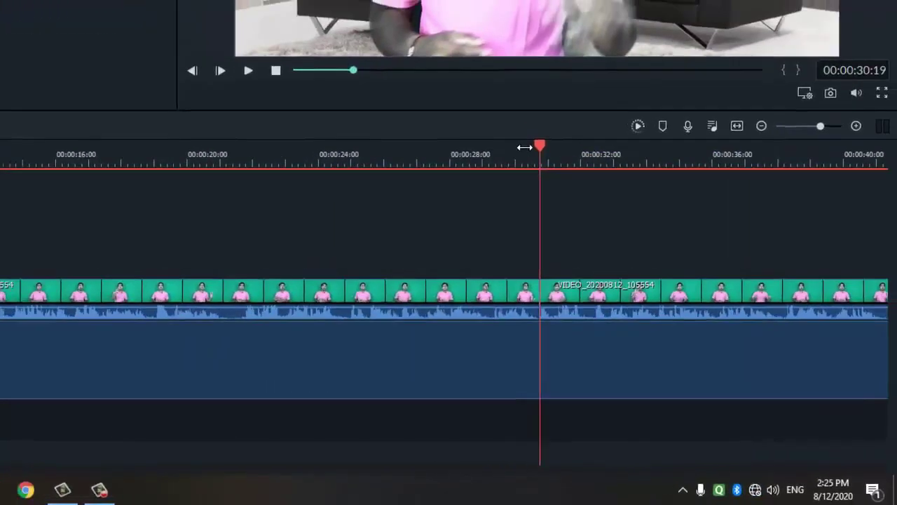
key(Home)
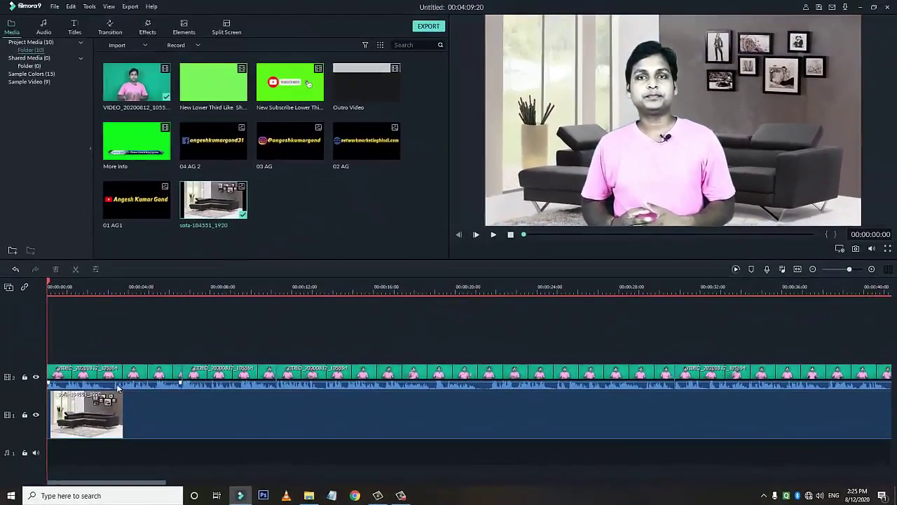
Crop the first presenter segment to about 1318 x 741 around the head and upper body, keeping the original ratio.
click(118, 388)
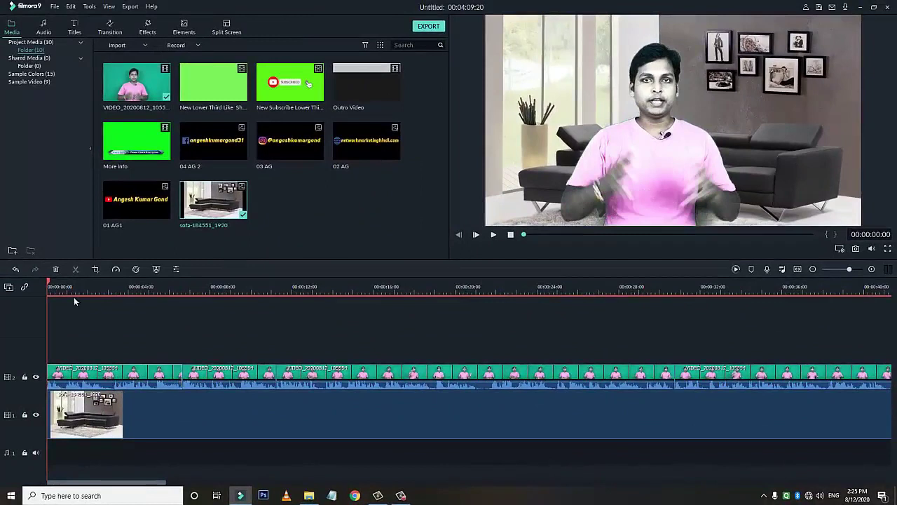
click(96, 270)
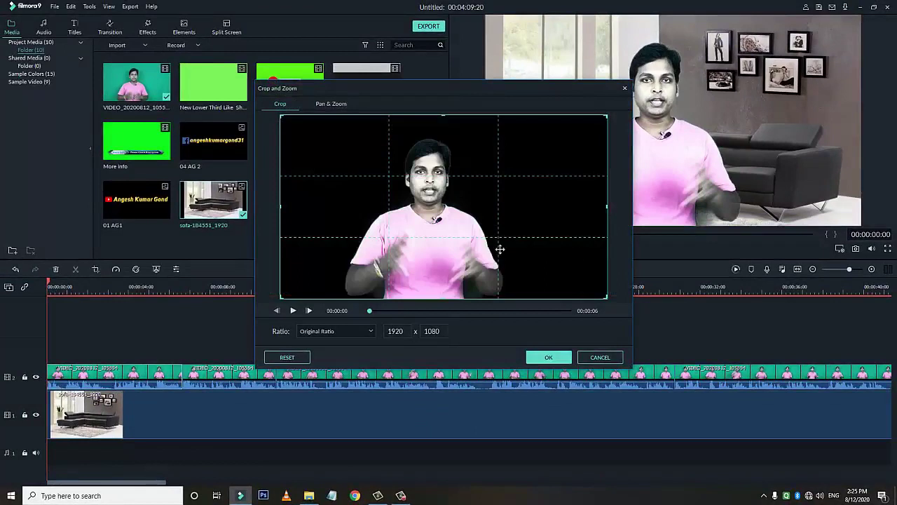
drag(608, 298, 505, 241)
drag(439, 195, 482, 211)
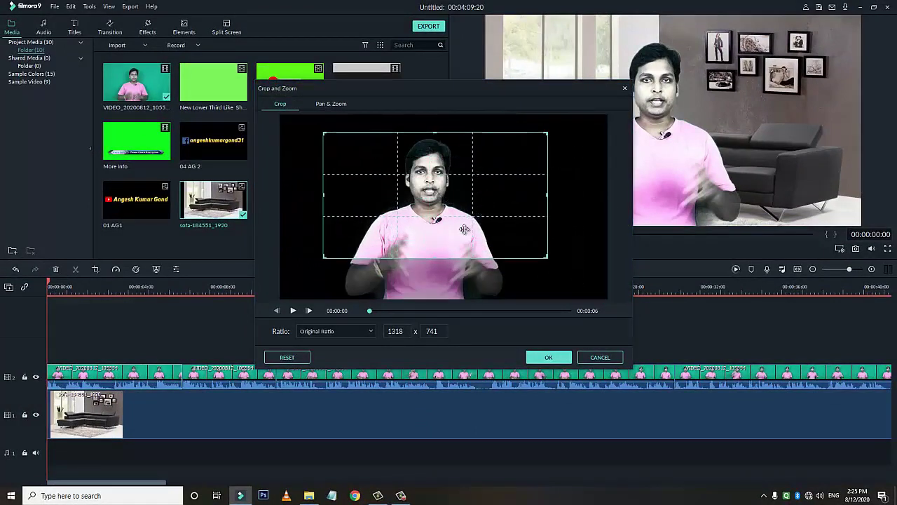
click(549, 357)
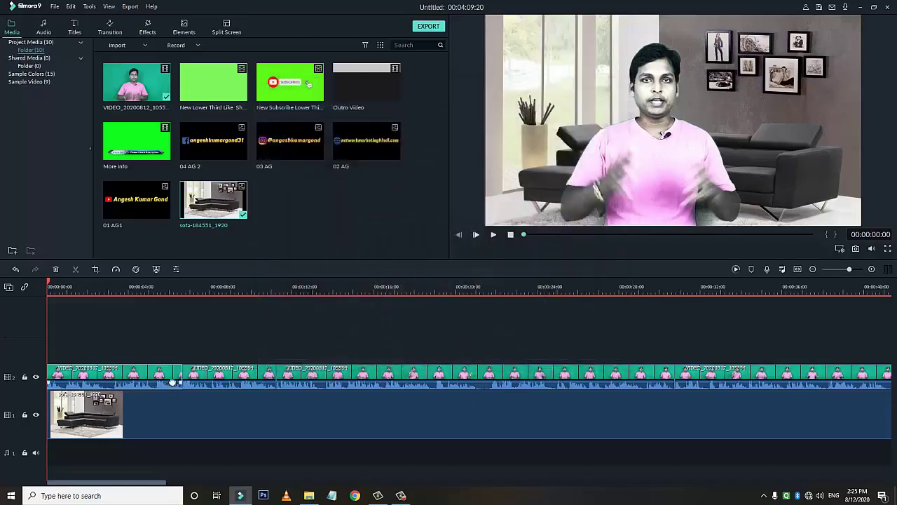
Check the cropped first segment in the preview, and undo the crop.
double_click(137, 377)
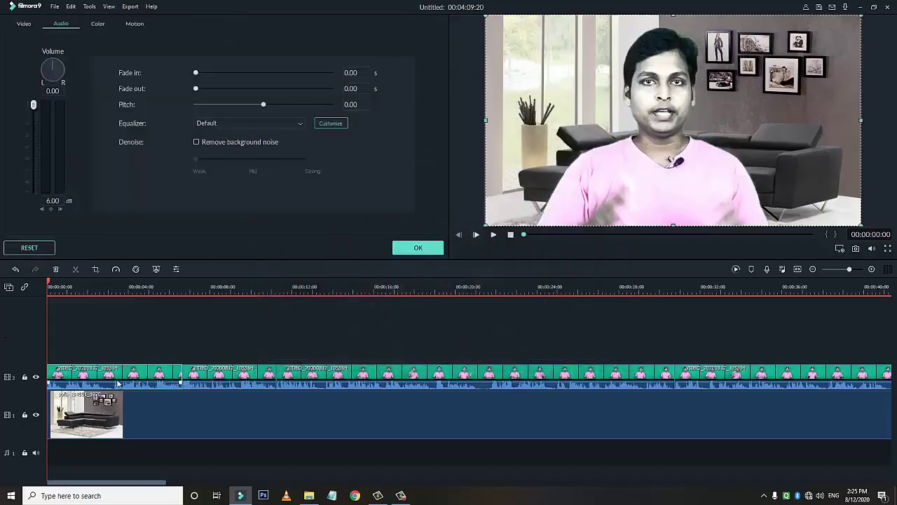
click(418, 248)
drag(41, 294, 197, 319)
key(ctrl+z)
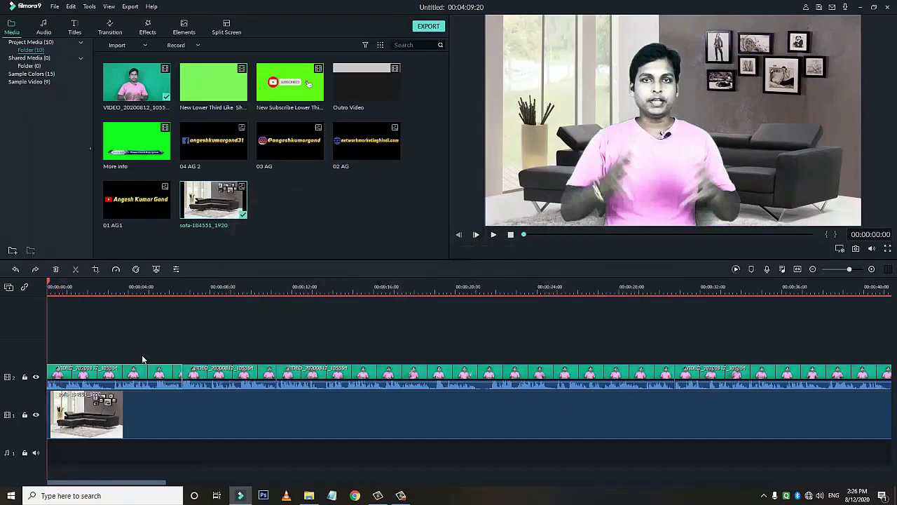
key(ctrl+z)
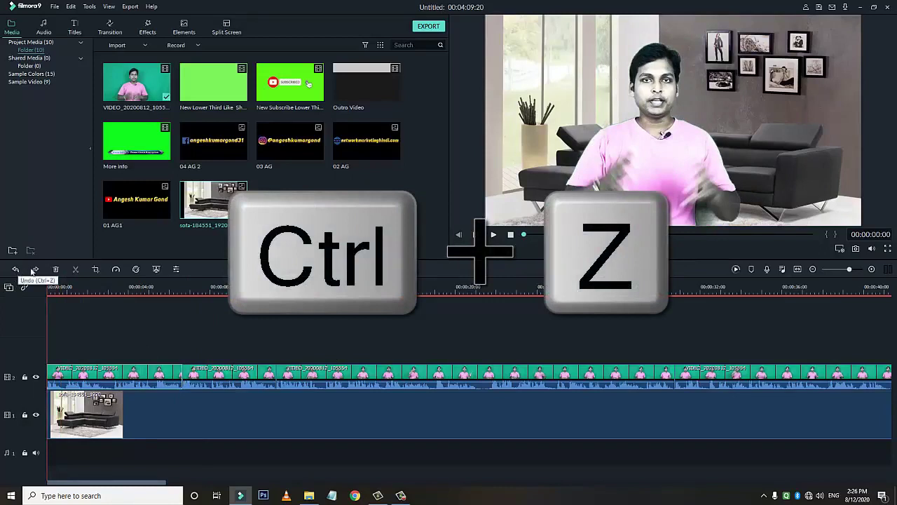
key(ctrl+y)
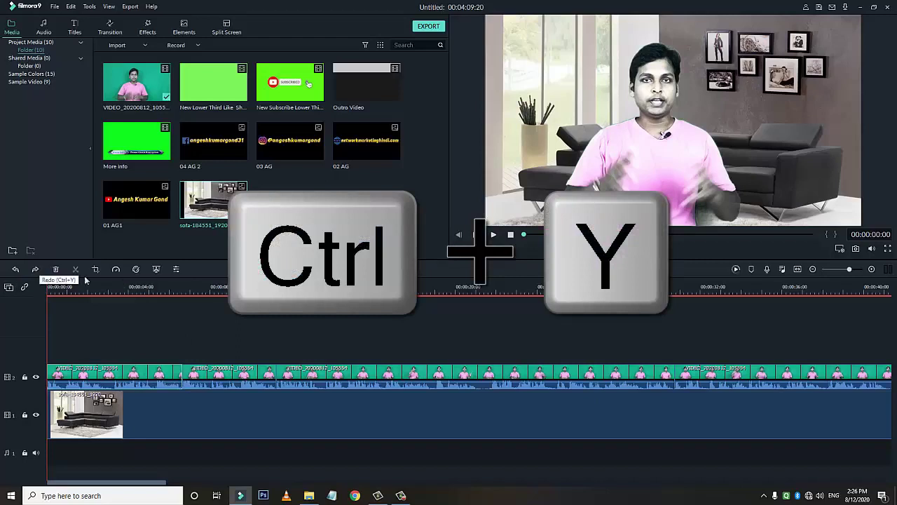
Split the presenter clip on track 2 at 00:00:21:09.
click(185, 310)
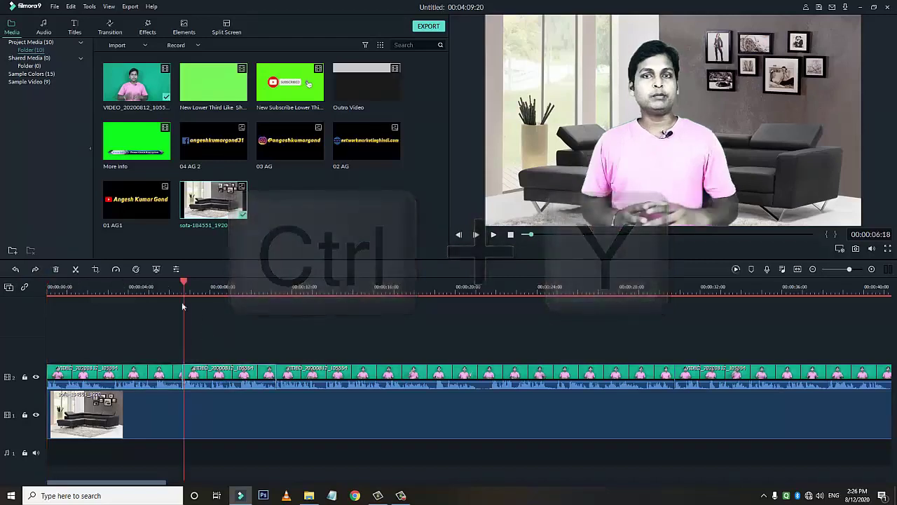
mouse_move(186, 286)
mouse_down()
mouse_move(180, 279)
mouse_move(182, 287)
mouse_up()
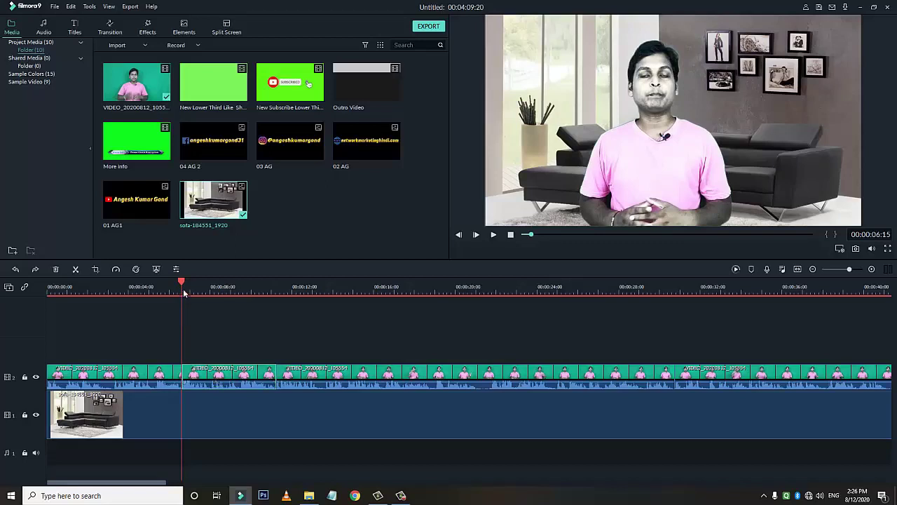
drag(211, 293, 313, 341)
drag(123, 483, 165, 477)
drag(152, 282, 265, 313)
click(284, 381)
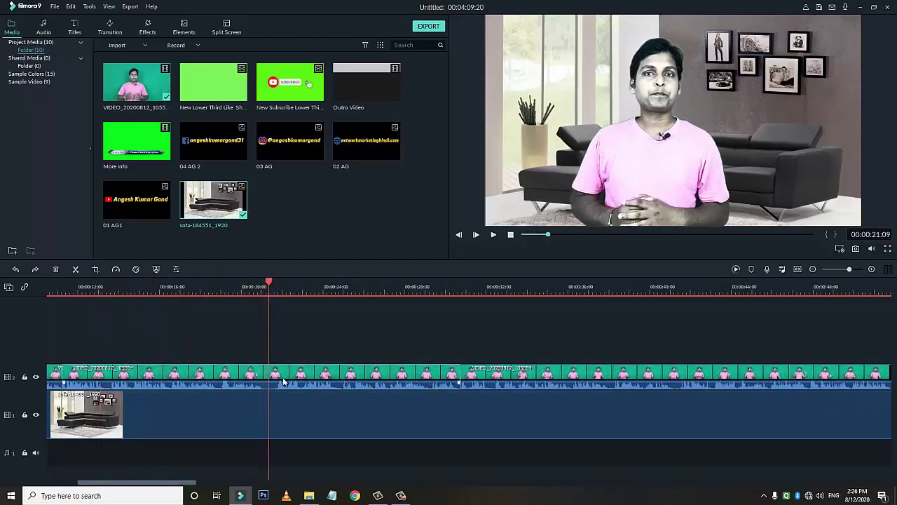
key(ctrl+b)
Apply a custom speed of 5 with ripple edit to the presenter segment between 00:00:21:09 and 00:00:30:18.
drag(301, 290, 460, 288)
click(440, 381)
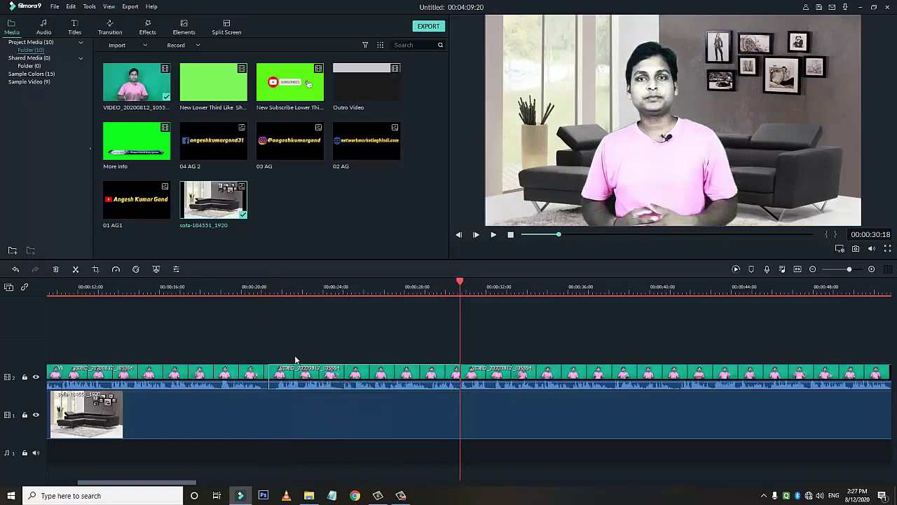
drag(263, 346, 469, 418)
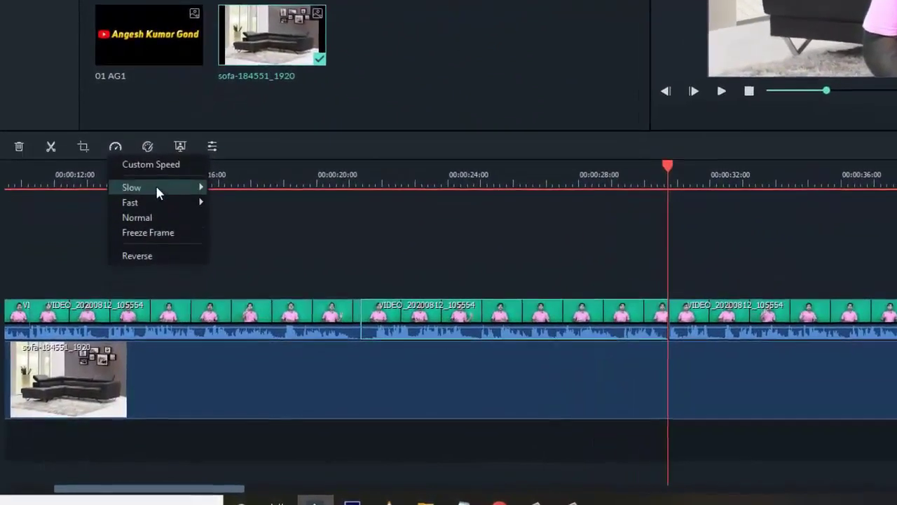
click(153, 171)
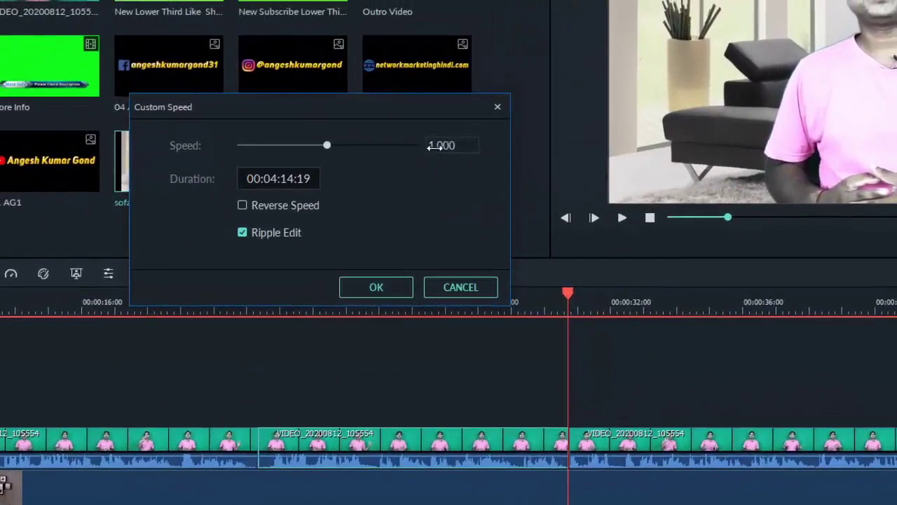
mouse_move(326, 147)
mouse_down()
mouse_move(335, 147)
mouse_move(319, 149)
mouse_up()
mouse_move(470, 144)
mouse_down()
mouse_move(456, 145)
mouse_move(470, 145)
mouse_up()
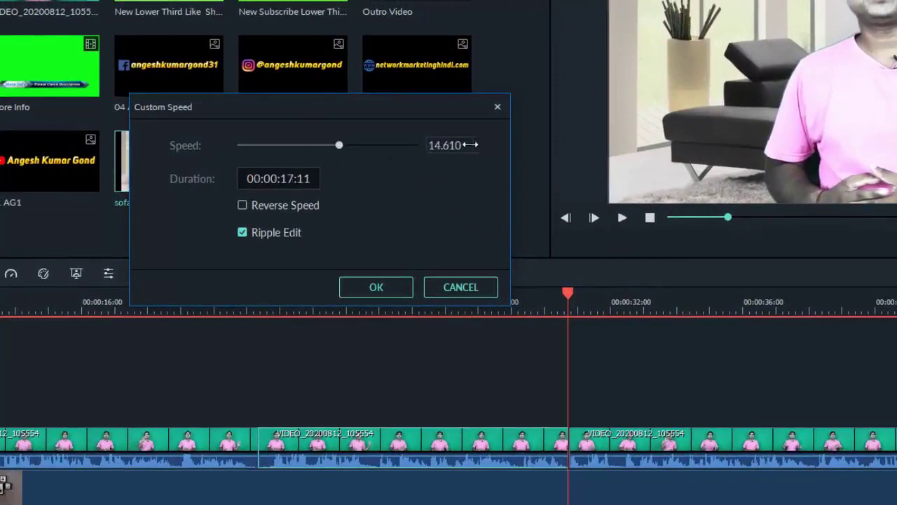
click(464, 146)
text(2)
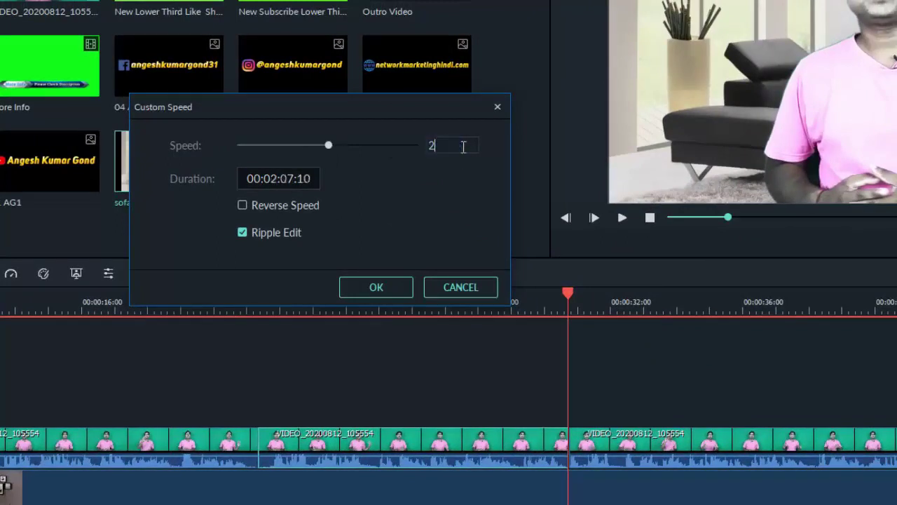
text(3)
double_click(441, 148)
text(4)
double_click(432, 147)
text(5)
click(389, 286)
Play back the sped-up presenter segment from its start and undo its speed change.
drag(568, 295, 258, 297)
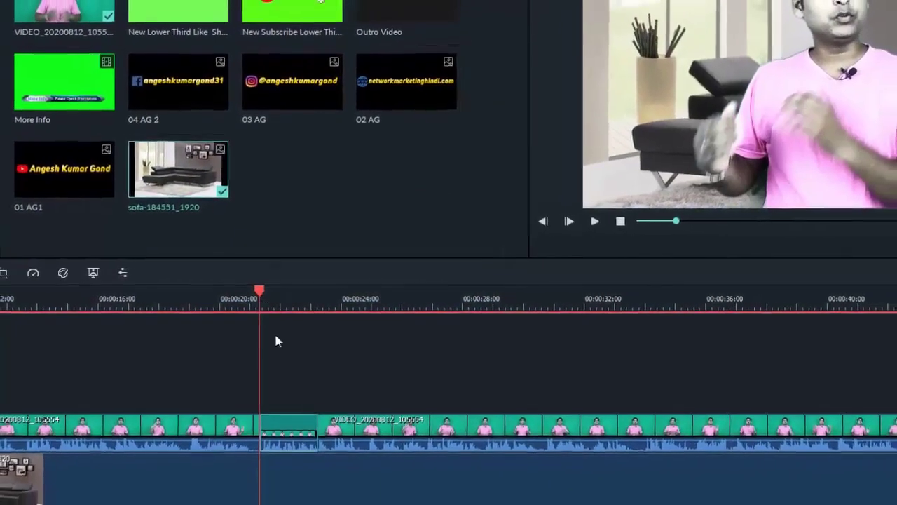
key(space)
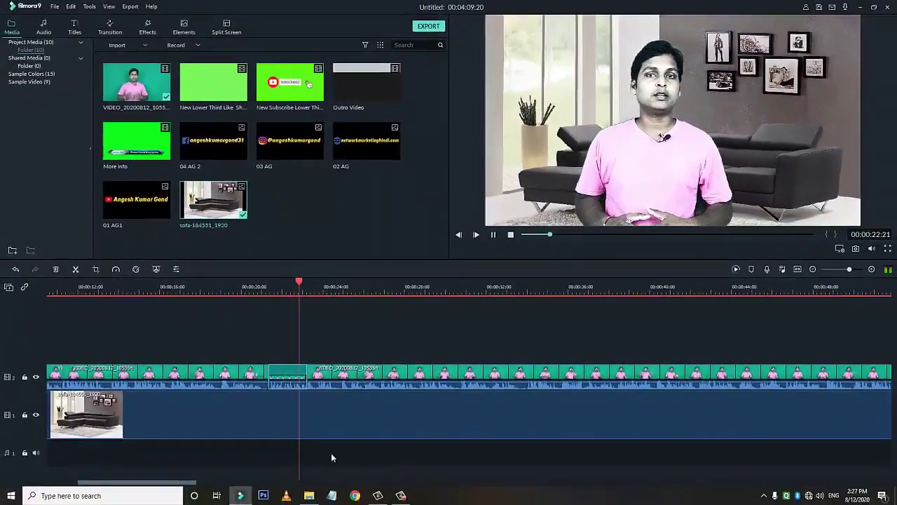
click(295, 284)
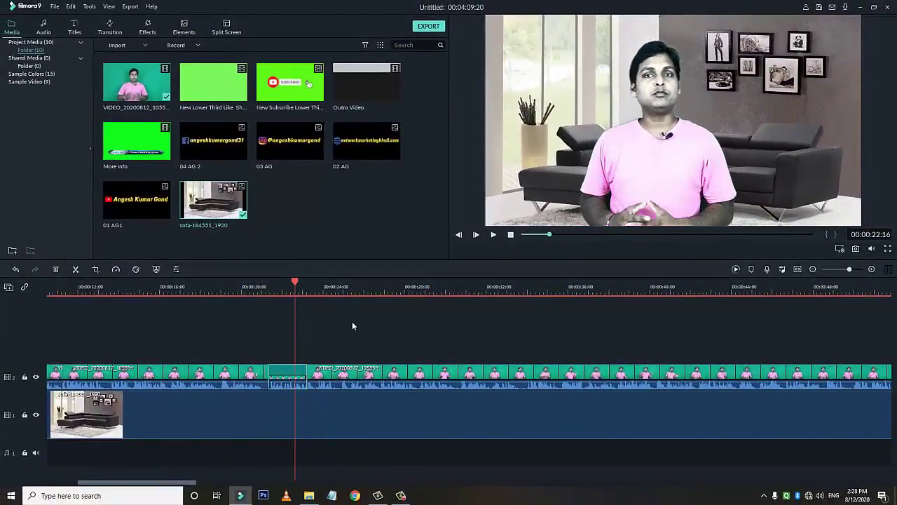
key(ctrl+z)
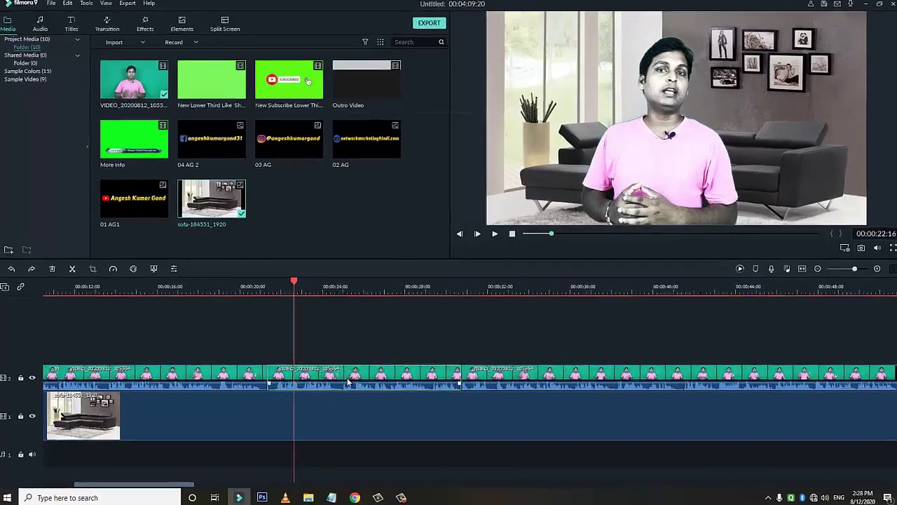
Try a custom speed of 23 on the same presenter segment through its speed and duration settings.
right_click(347, 381)
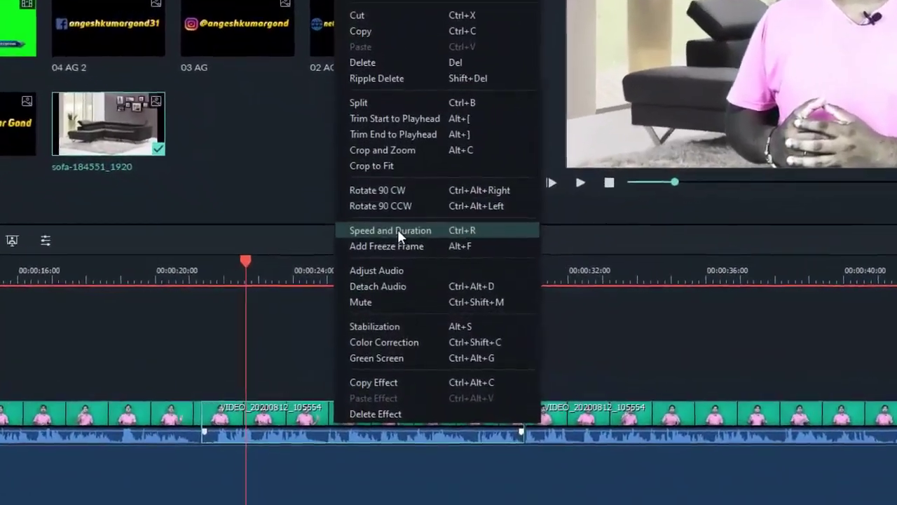
click(398, 230)
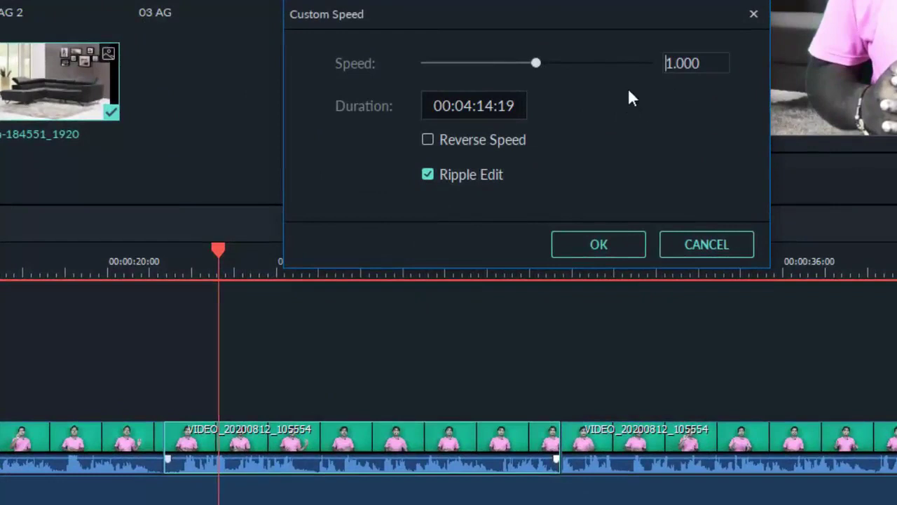
double_click(699, 64)
text(23)
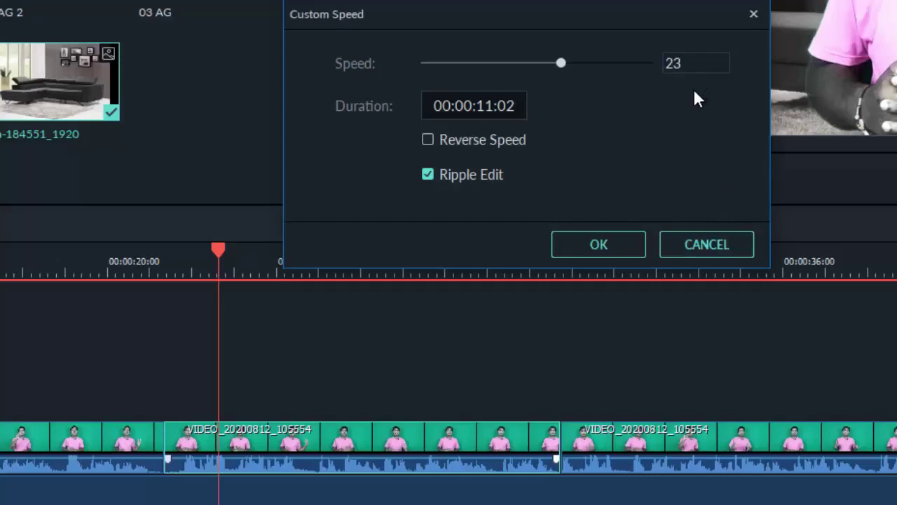
key(Return)
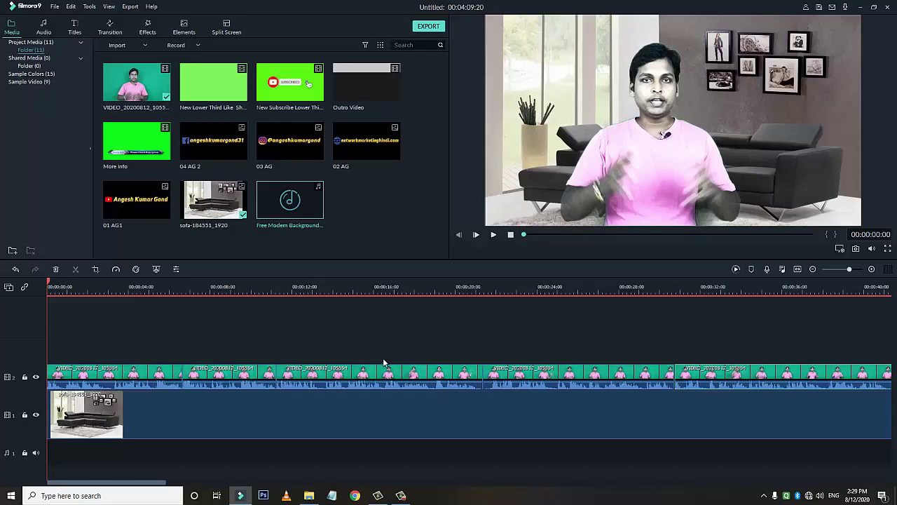
Add the Free Modern Background Music file at the start of audio track 1 and lower its volume to about -15 dB.
mouse_move(323, 197)
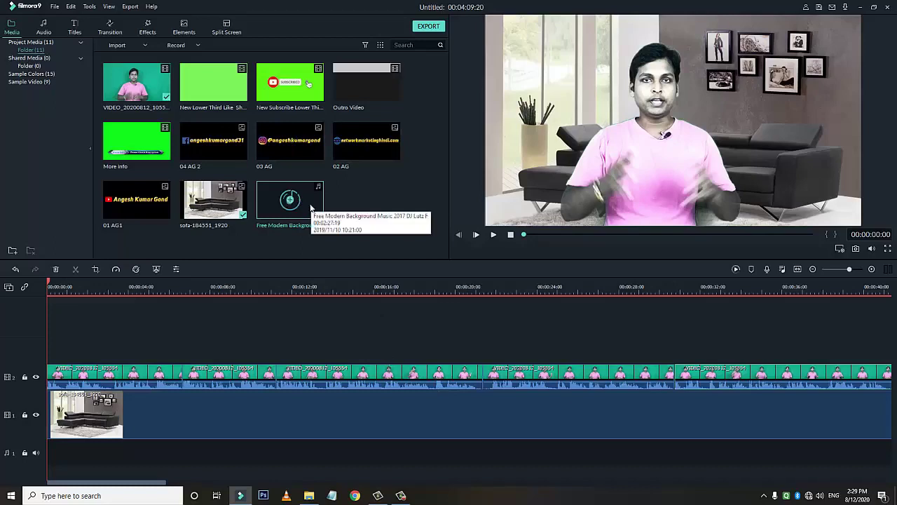
drag(324, 212, 102, 454)
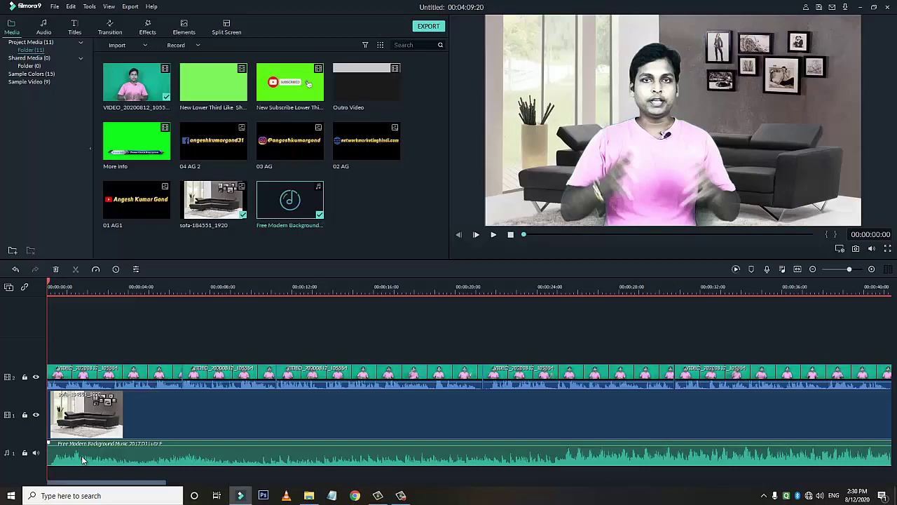
double_click(169, 459)
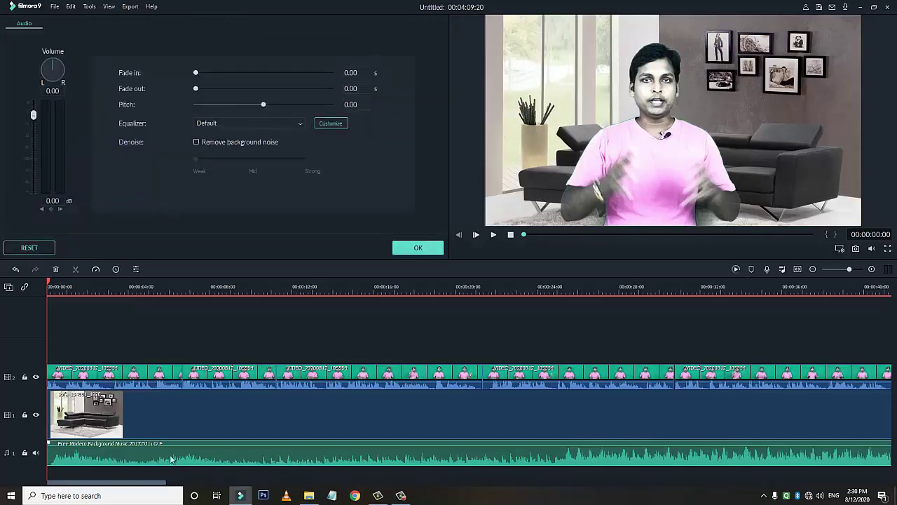
drag(34, 116, 34, 138)
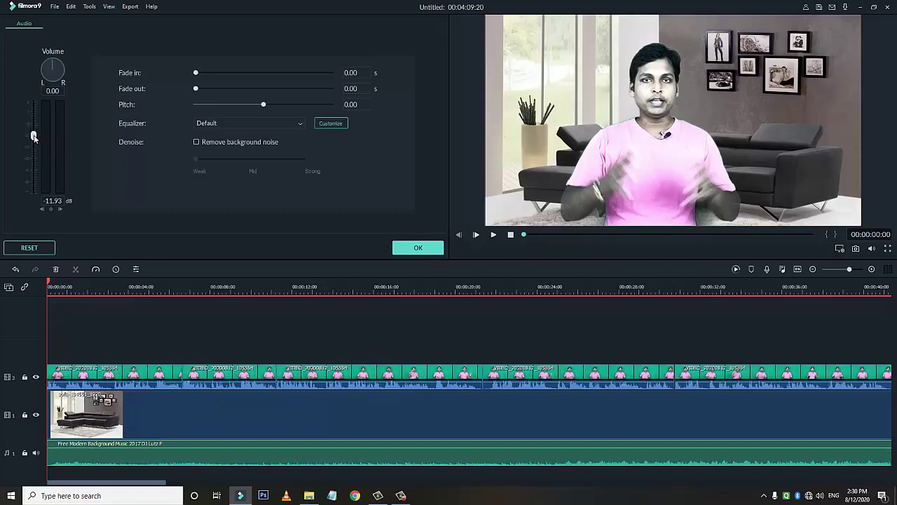
drag(34, 136, 34, 140)
drag(34, 143, 35, 145)
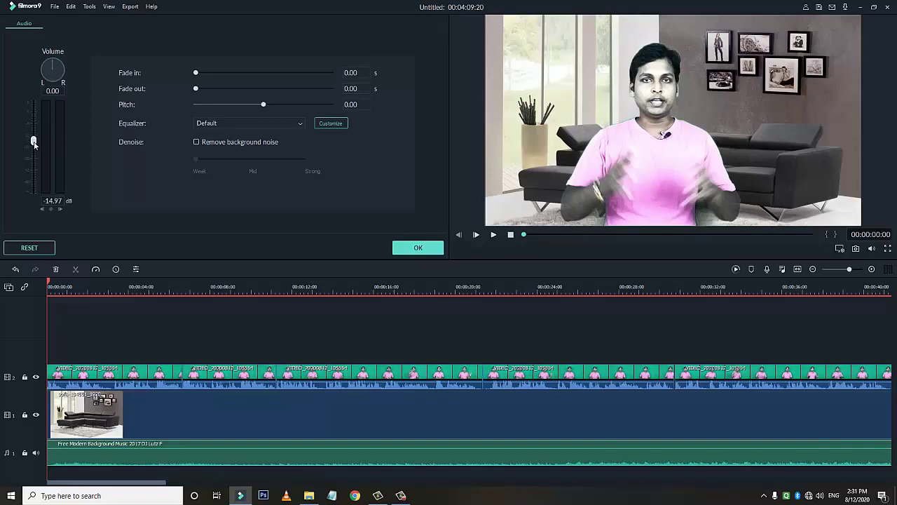
click(420, 250)
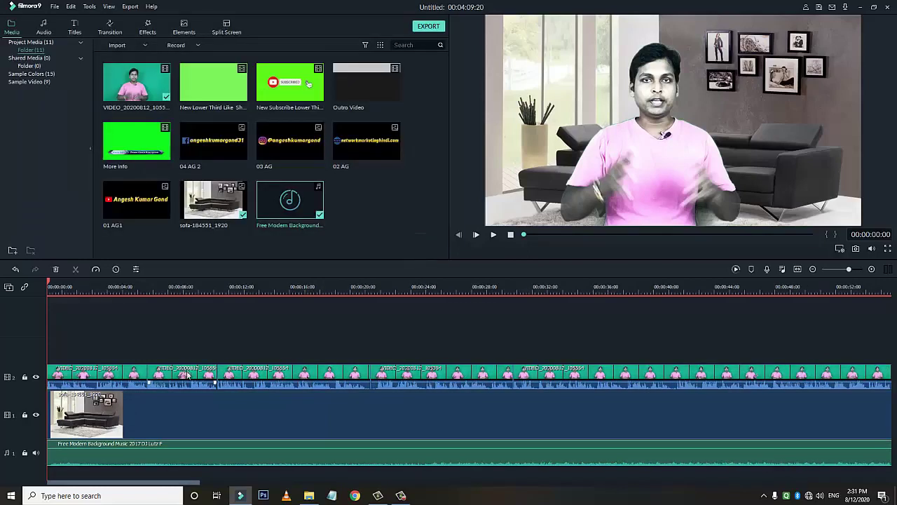
Split the background music at 00:00:10:01 and delete the part before the cut.
click(199, 290)
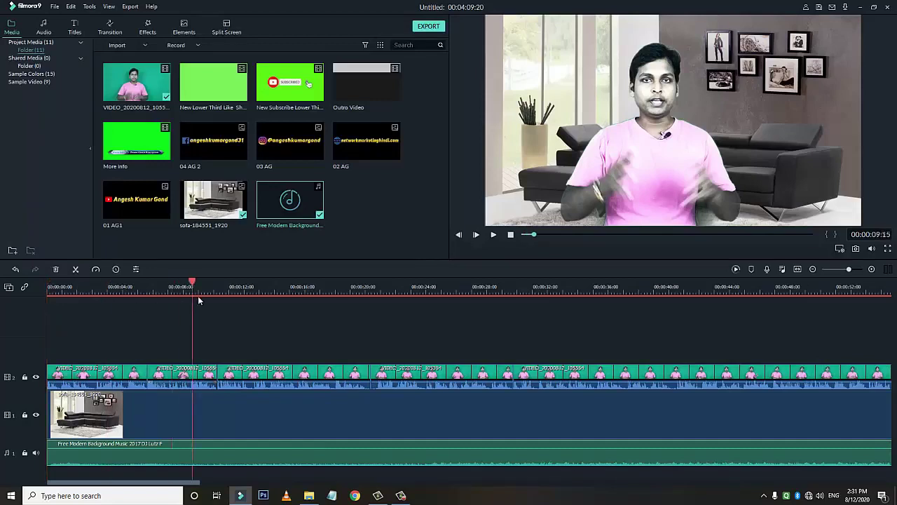
click(204, 460)
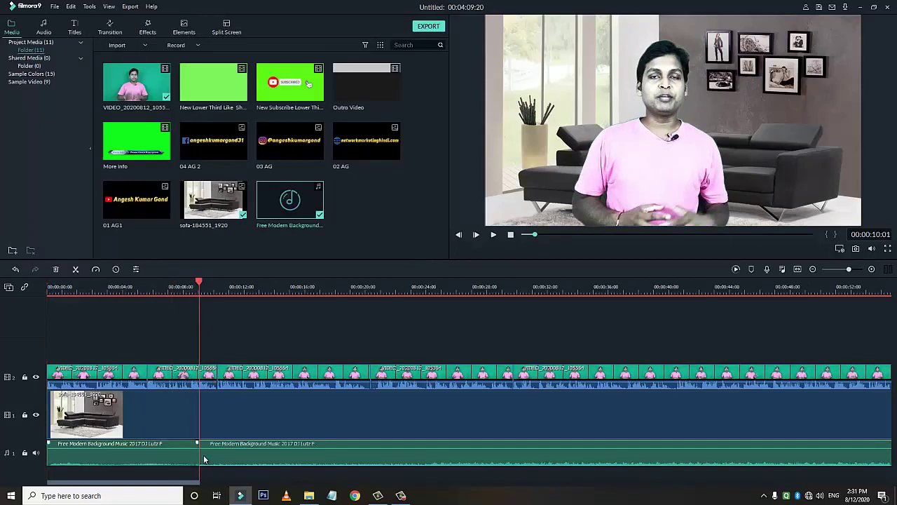
click(183, 459)
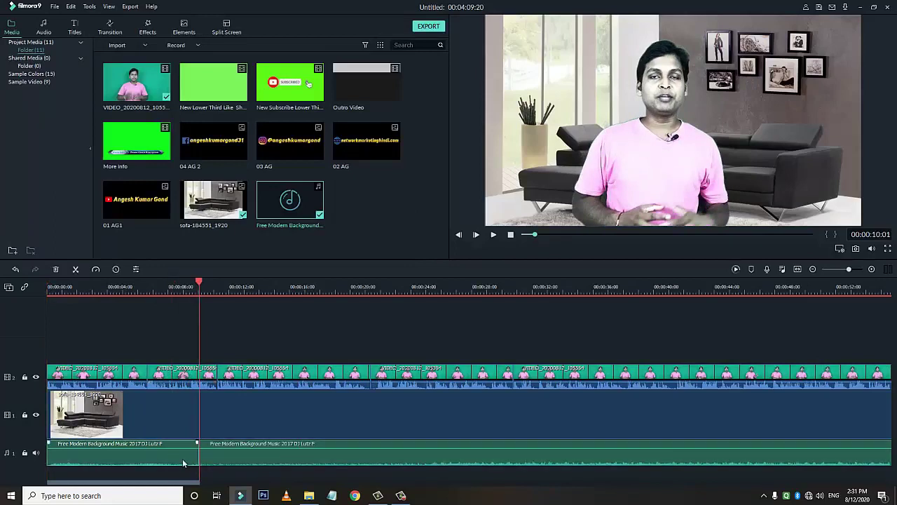
key(Delete)
Cut off the background music after 00:00:40:03 and move the remaining music clip to the start of the timeline.
drag(677, 300, 655, 308)
click(673, 459)
key(ctrl+b)
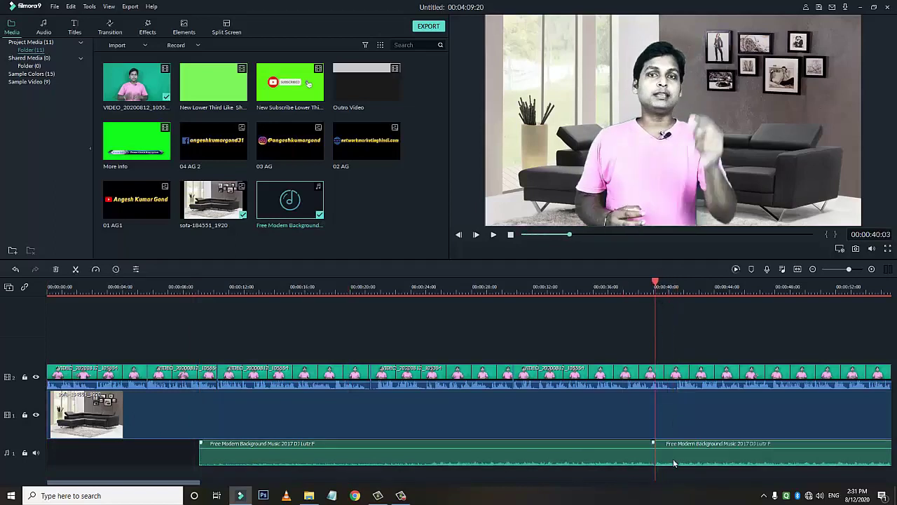
key(Delete)
click(583, 464)
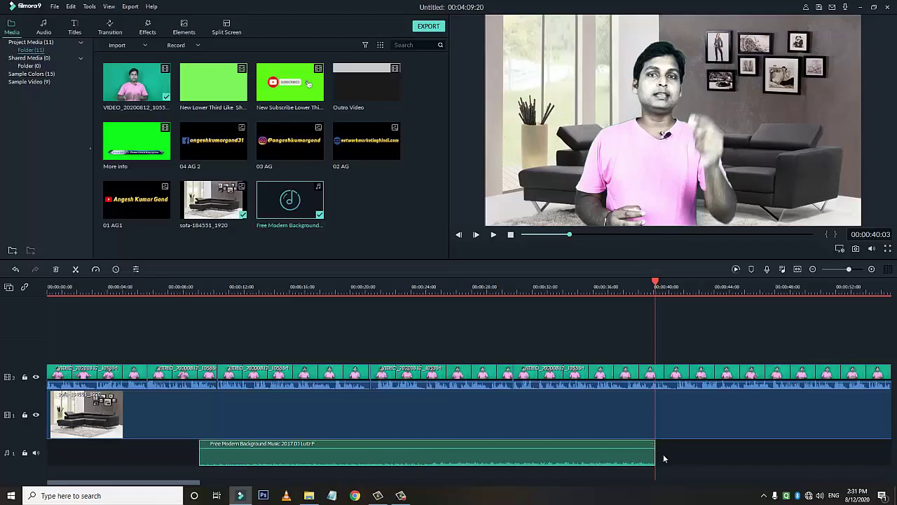
mouse_move(655, 459)
mouse_down()
mouse_move(821, 462)
mouse_move(519, 462)
mouse_move(573, 462)
mouse_up()
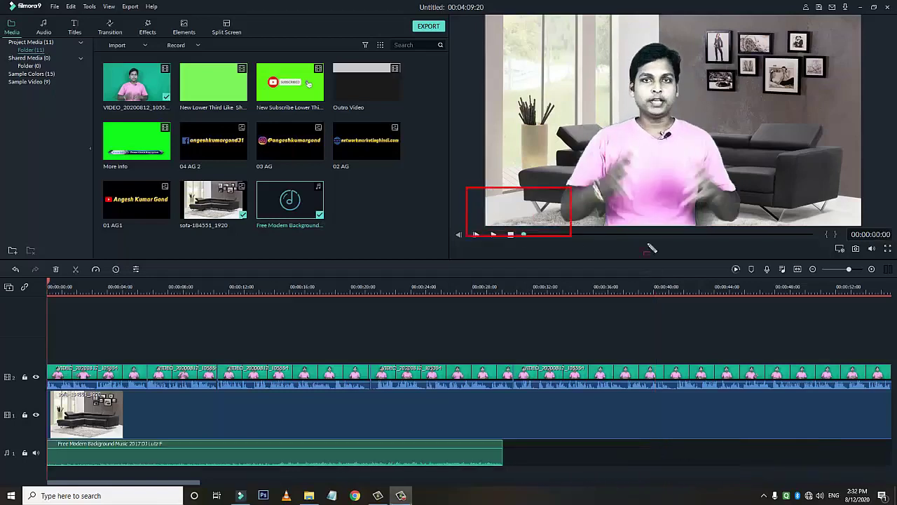
mouse_move(652, 247)
mouse_down()
mouse_move(844, 235)
mouse_move(892, 254)
mouse_up()
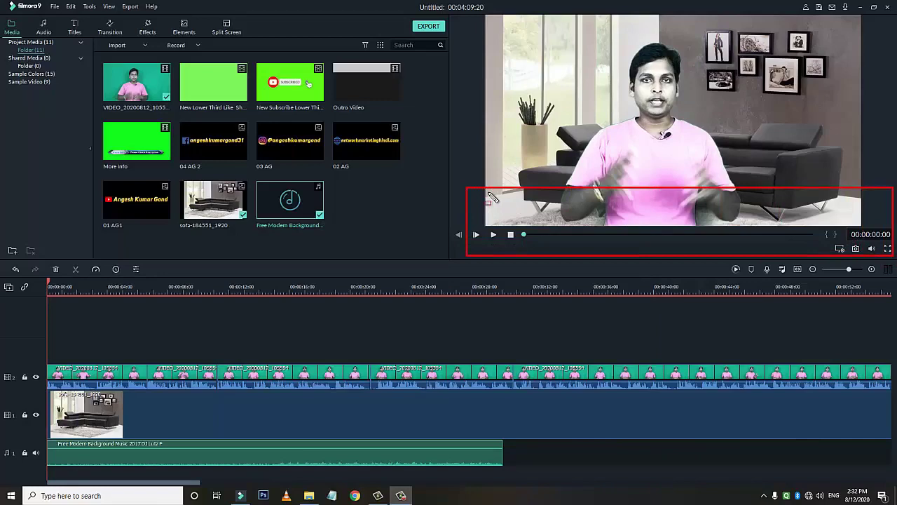
mouse_move(477, 184)
mouse_down()
mouse_move(662, 220)
mouse_move(827, 238)
mouse_up()
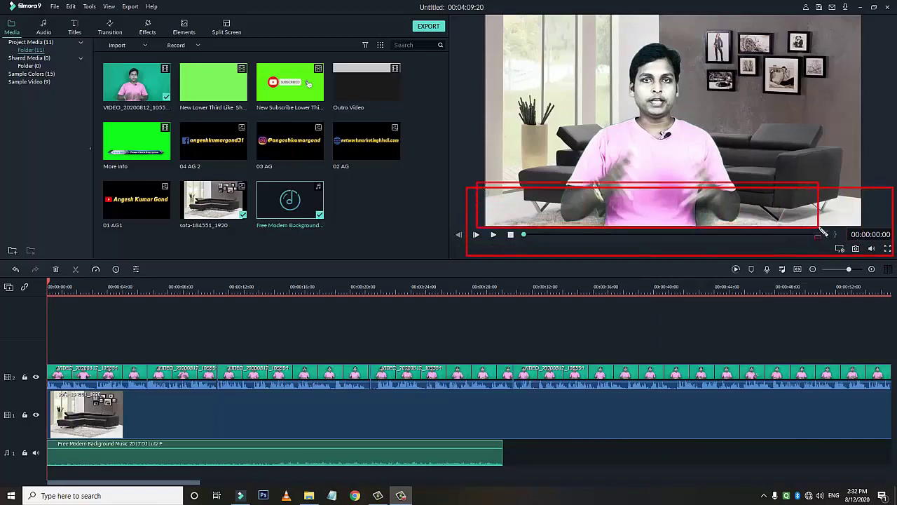
key(Escape)
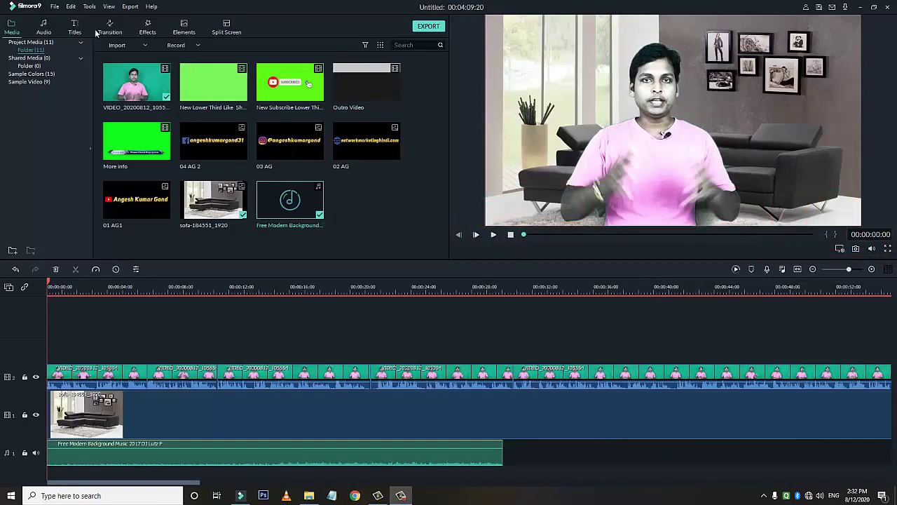
Preview the Lower Third 4 and Lower Third 12 title templates from the lower thirds collection.
click(74, 28)
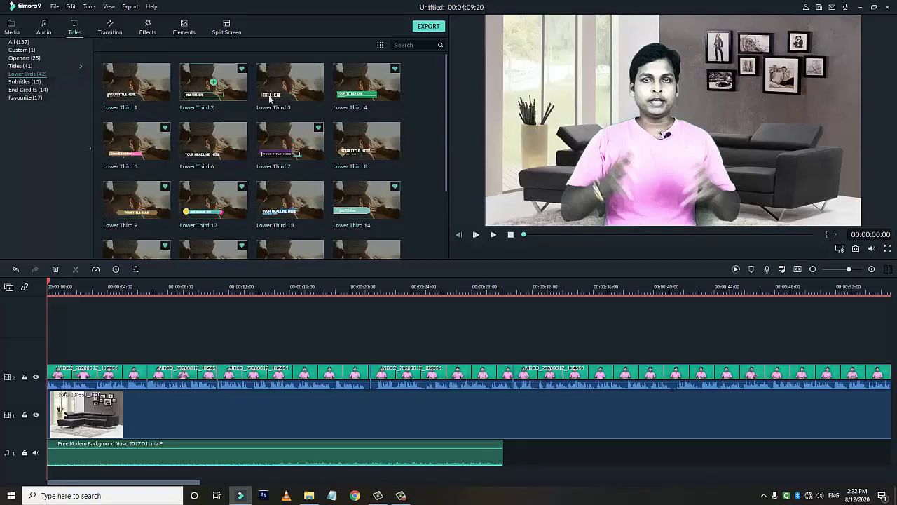
click(391, 93)
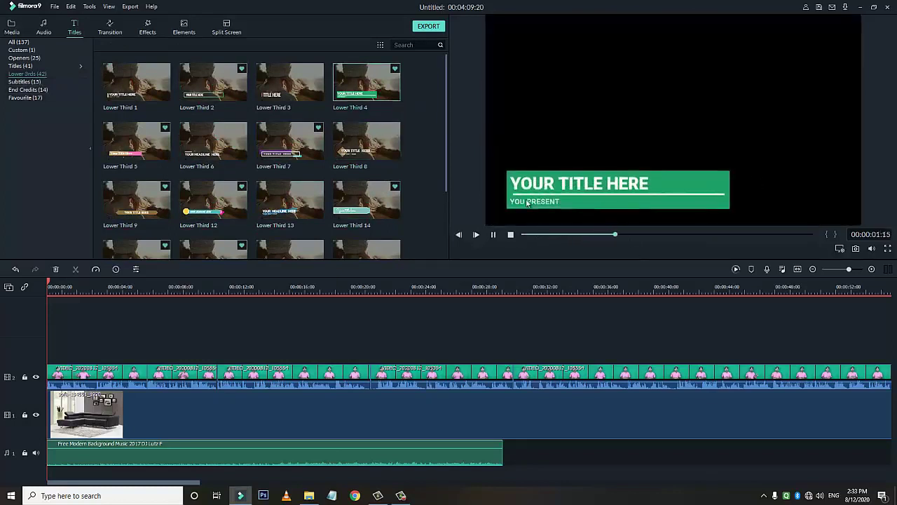
click(240, 210)
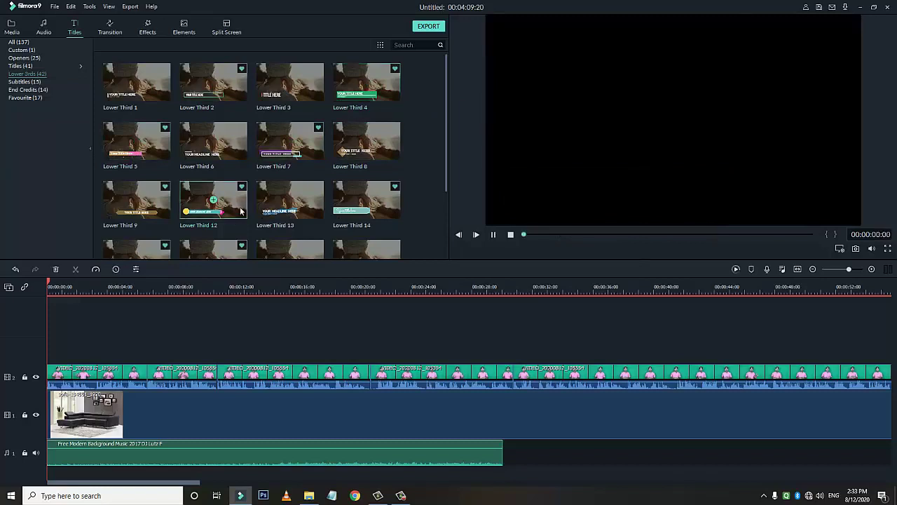
click(381, 94)
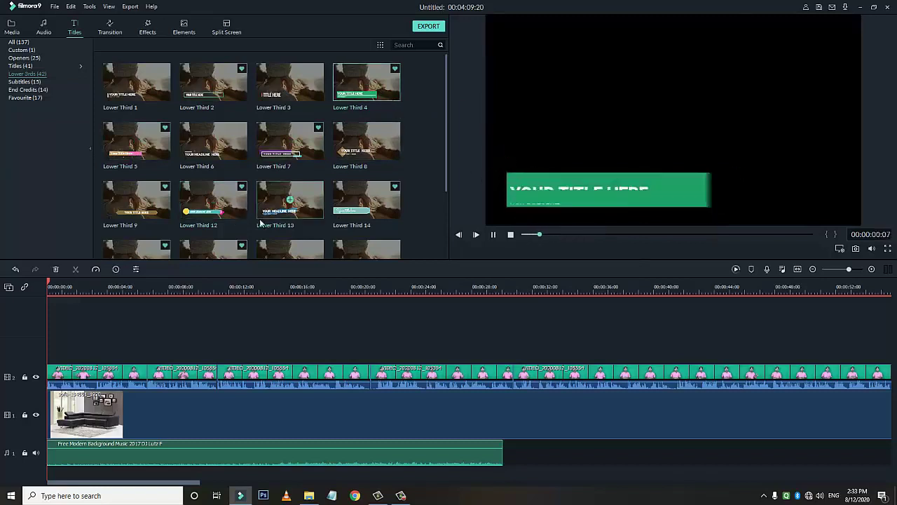
Add the Lower Third 12 title on video track 3 at the start of the timeline and play it back.
click(230, 212)
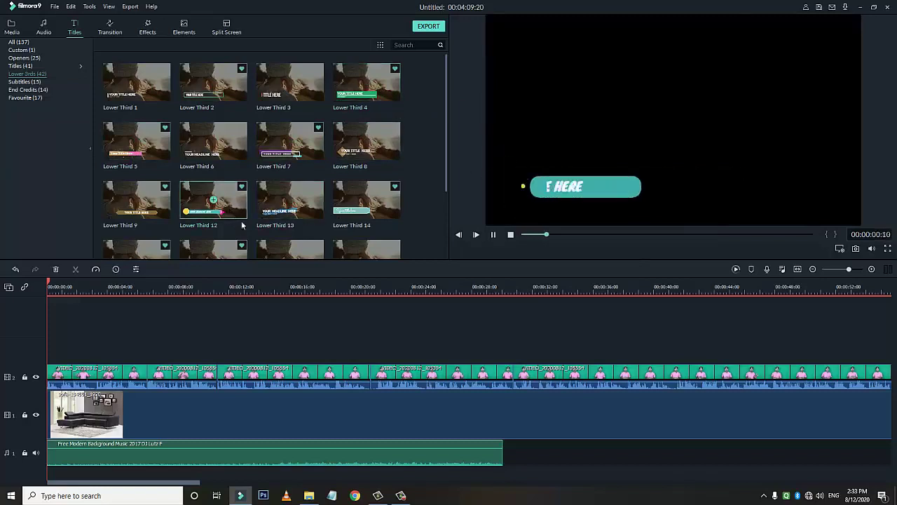
drag(162, 326, 105, 340)
key(space)
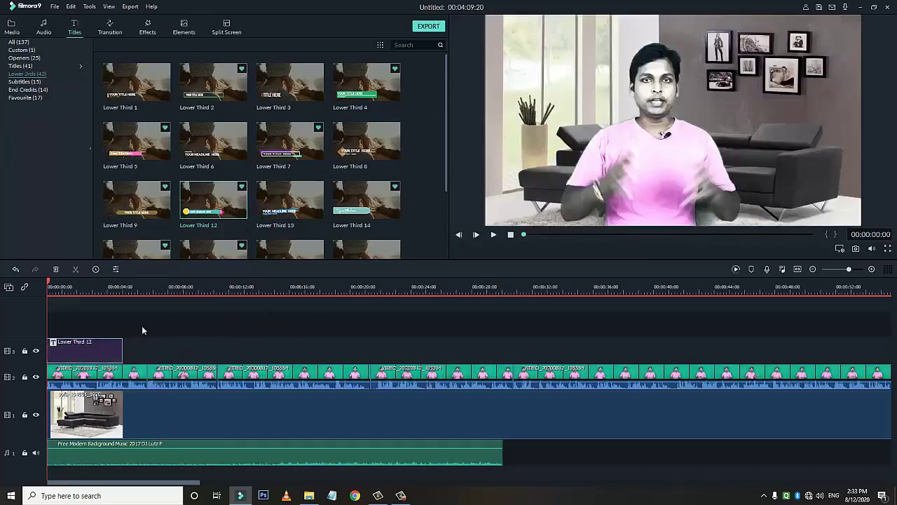
click(93, 356)
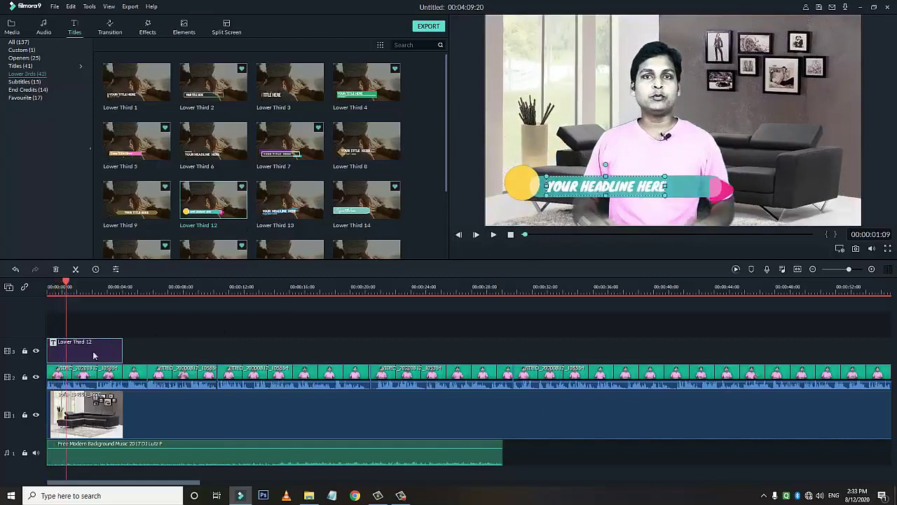
In the advanced text editor, move the Lower Third 12 banner and its headline down into the lower-left corner of the frame.
double_click(93, 356)
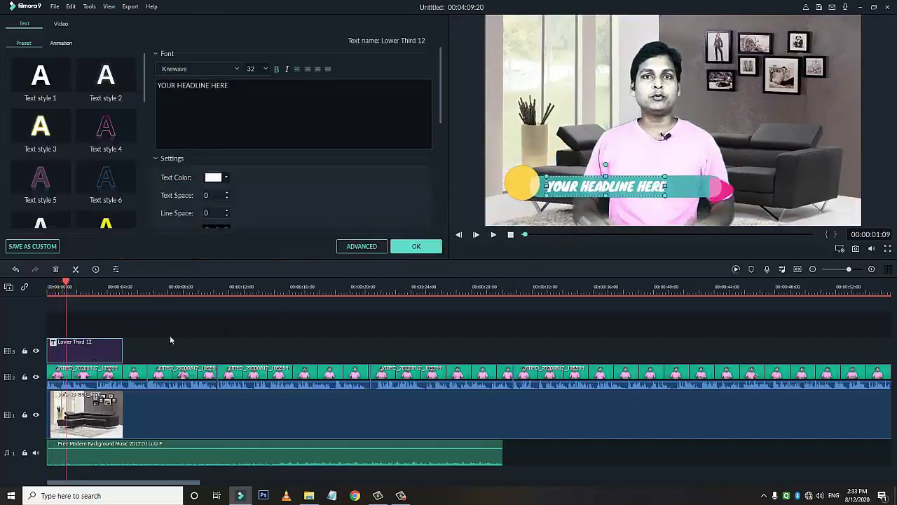
click(361, 246)
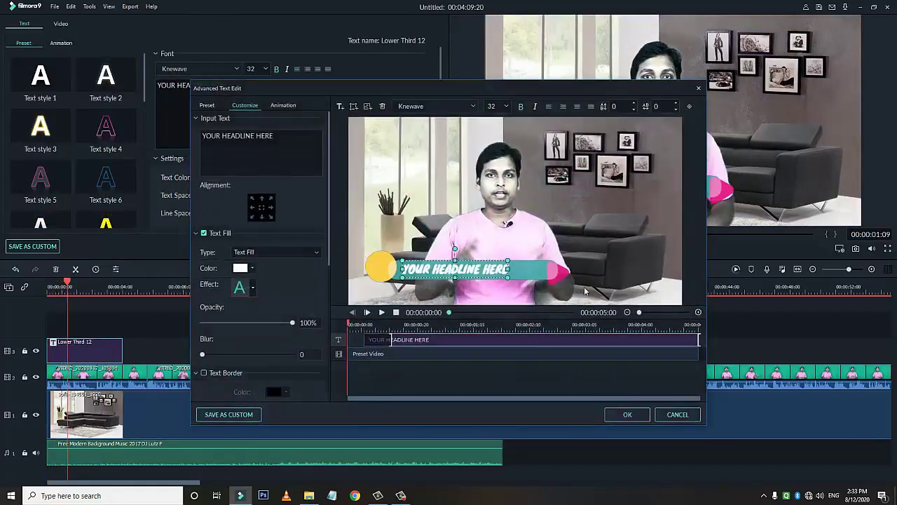
drag(551, 271, 536, 286)
click(475, 271)
drag(476, 272, 465, 290)
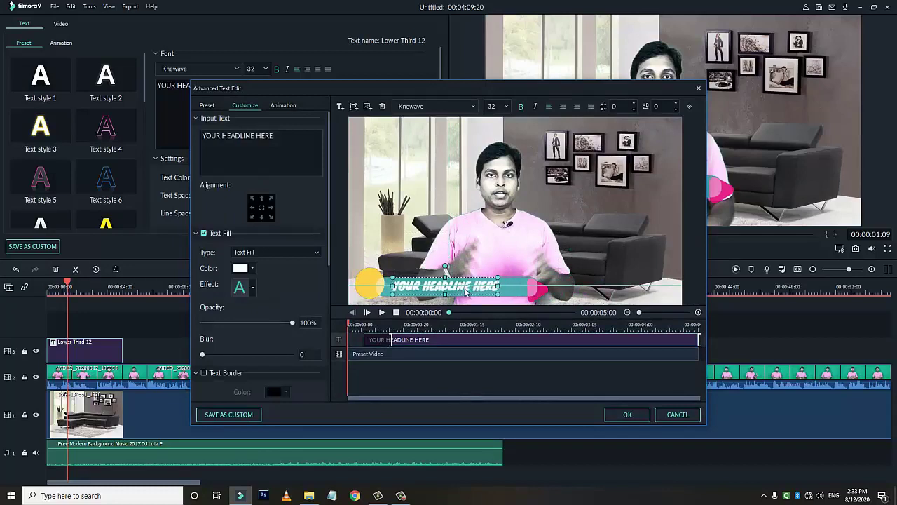
Replace the Lower Third 12 headline with the presenter's full name and confirm the advanced text edit.
click(203, 135)
key(ctrl+a)
text(An)
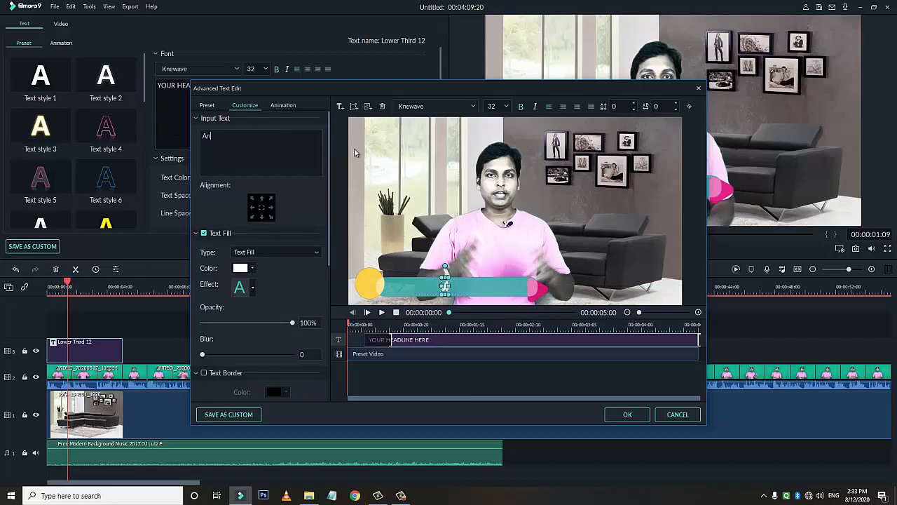
text(gesh Kum)
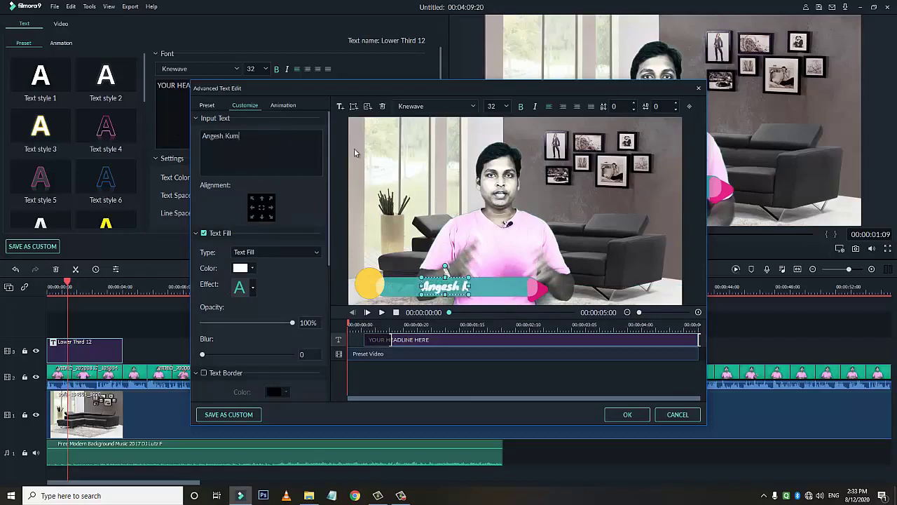
text(ar Gond)
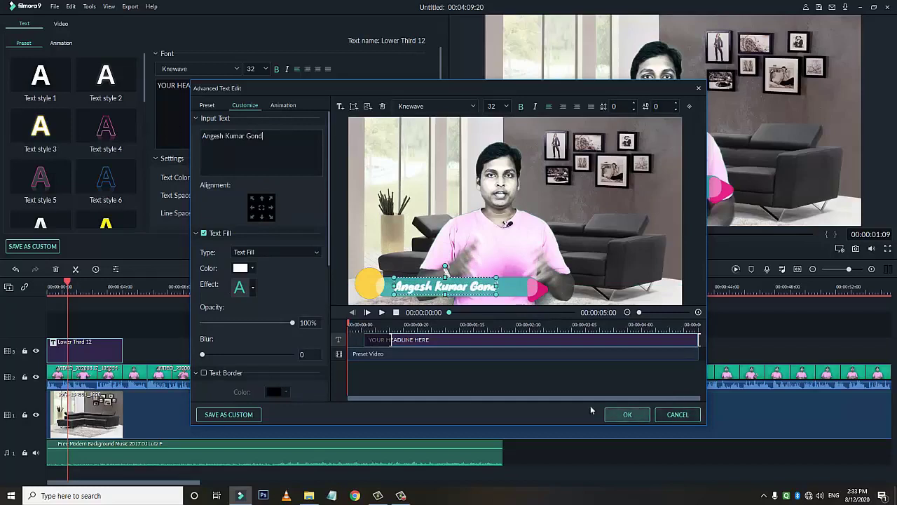
key(Escape)
Accept the title changes and play the timeline from the start to check the repositioned lower third.
click(49, 289)
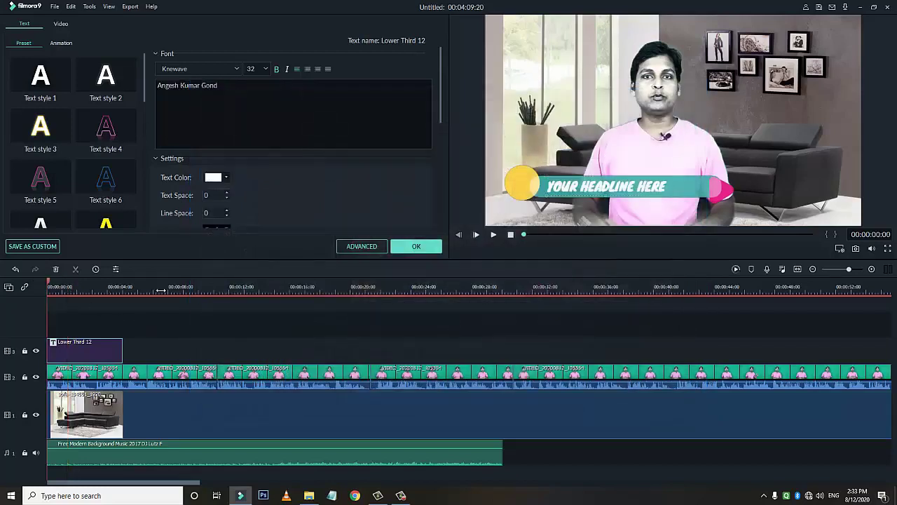
click(416, 246)
key(space)
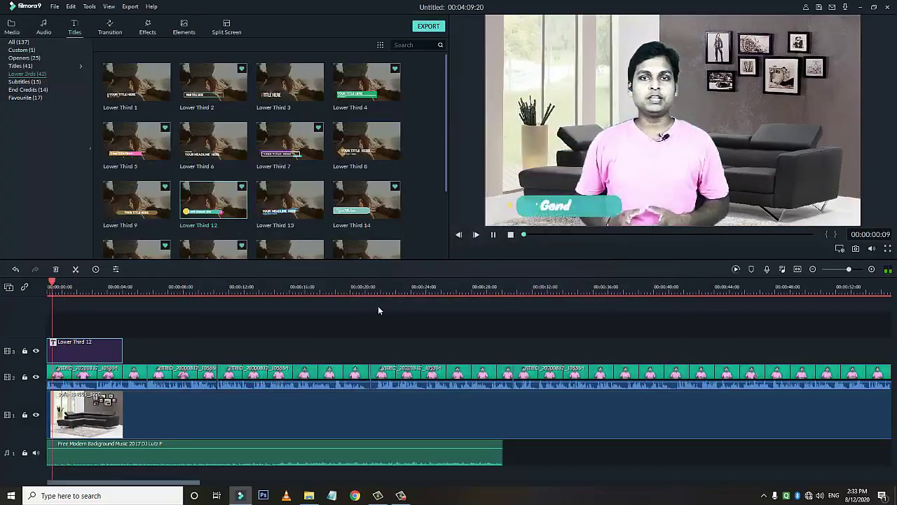
key(space)
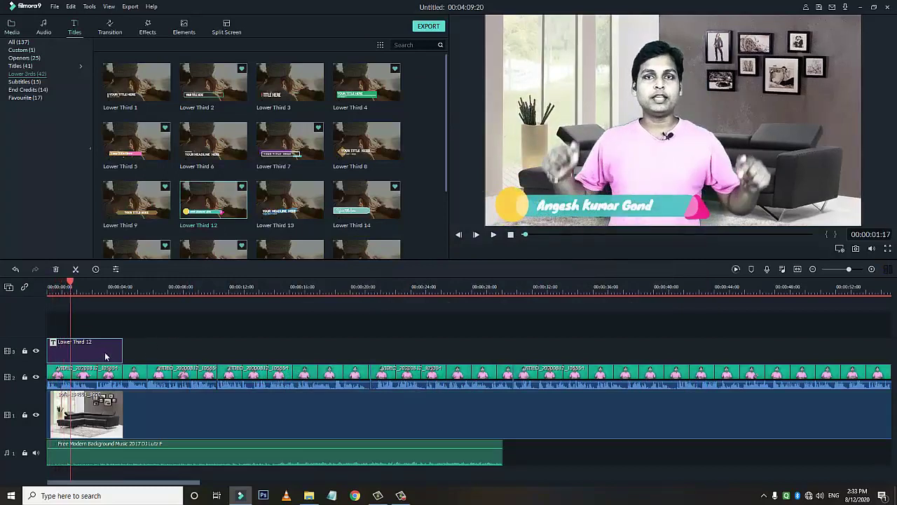
Preview text animations such as Type Writer, String Blur and Flip Up1 on the Lower Third 12 title and browse the other presets.
double_click(105, 356)
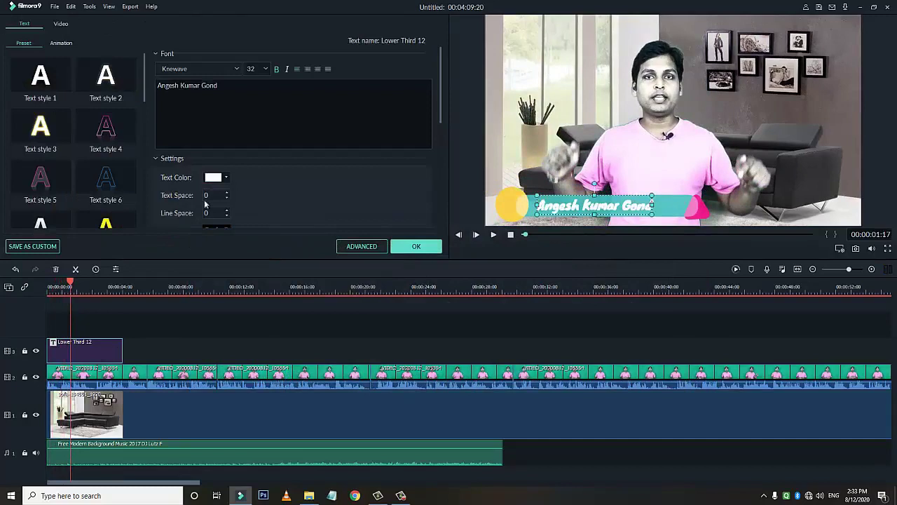
click(62, 44)
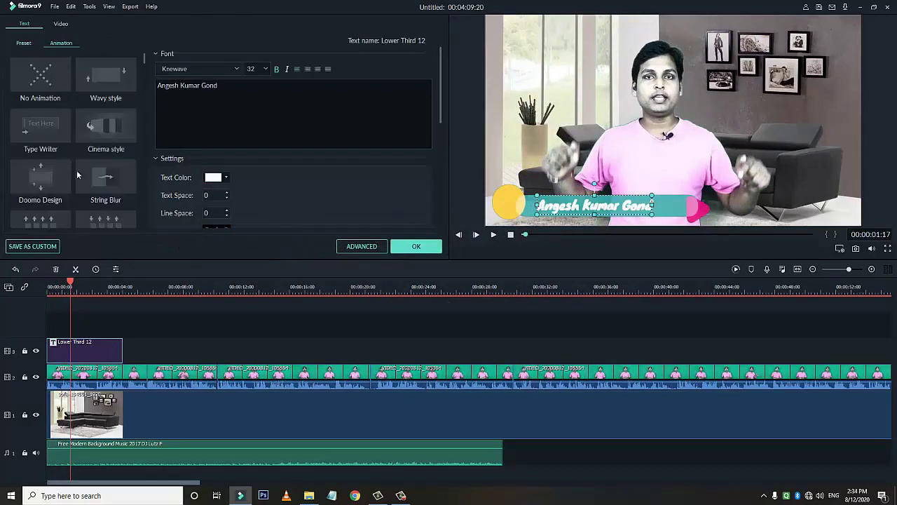
scroll(84, 155, down, 5)
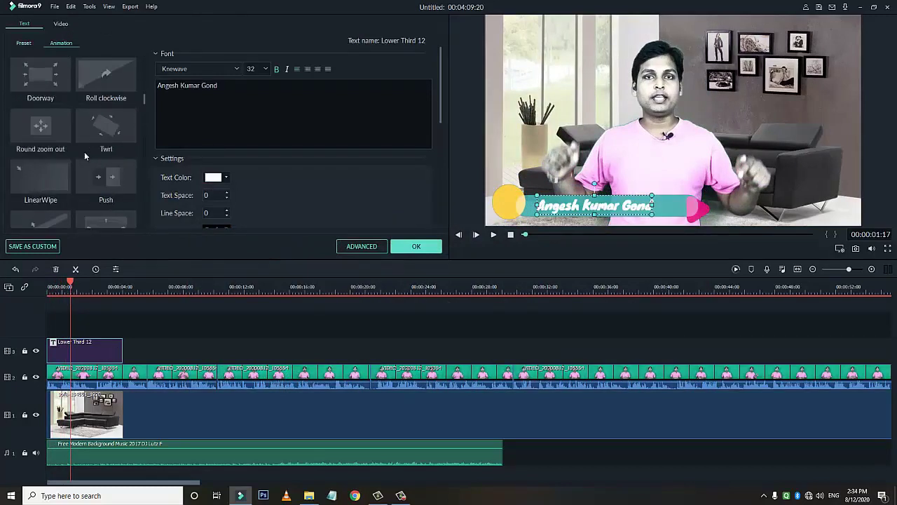
scroll(84, 151, up, 5)
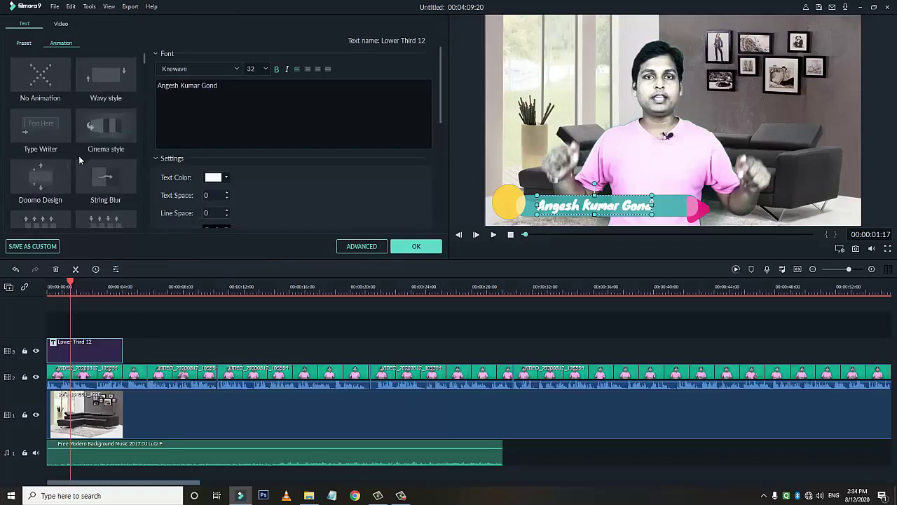
click(49, 127)
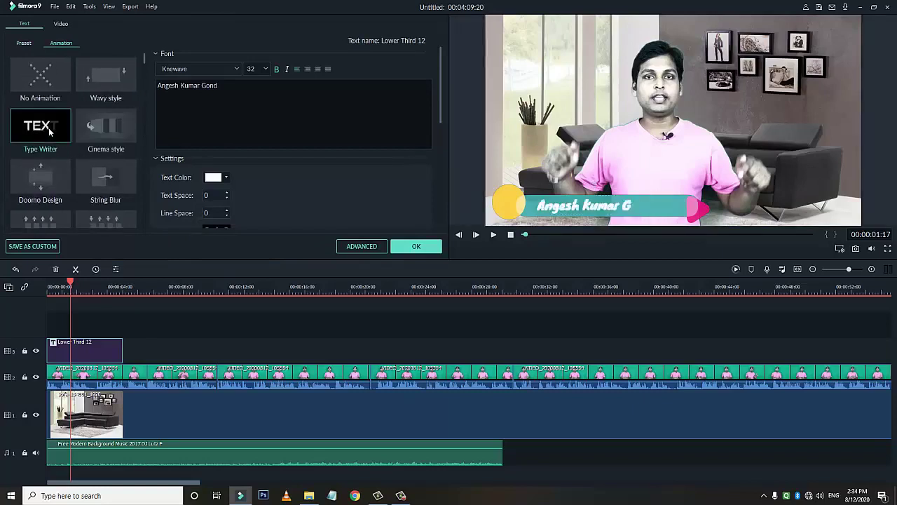
click(125, 128)
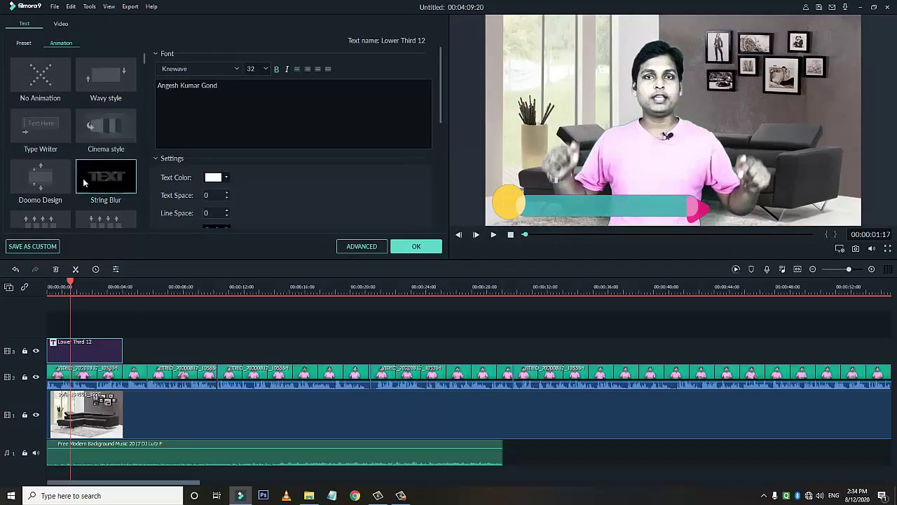
scroll(39, 178, down, 3)
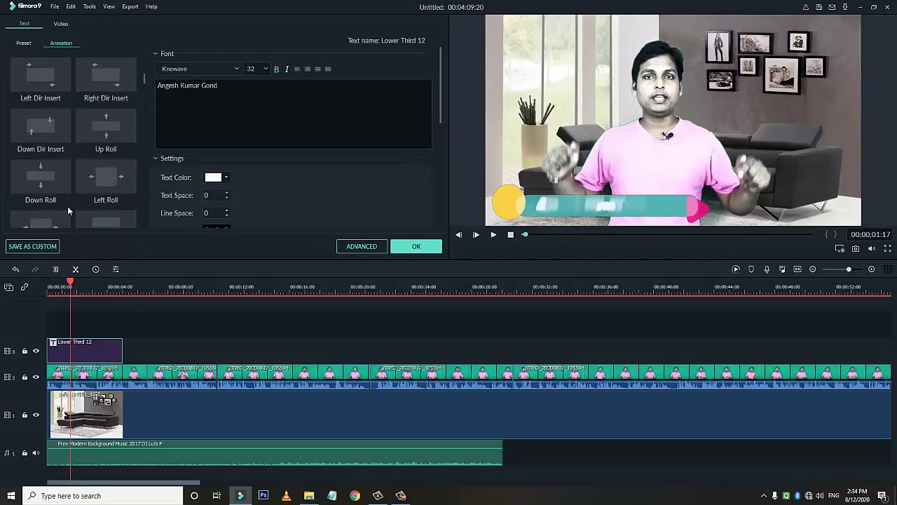
scroll(68, 206, down, 3)
scroll(113, 187, down, 3)
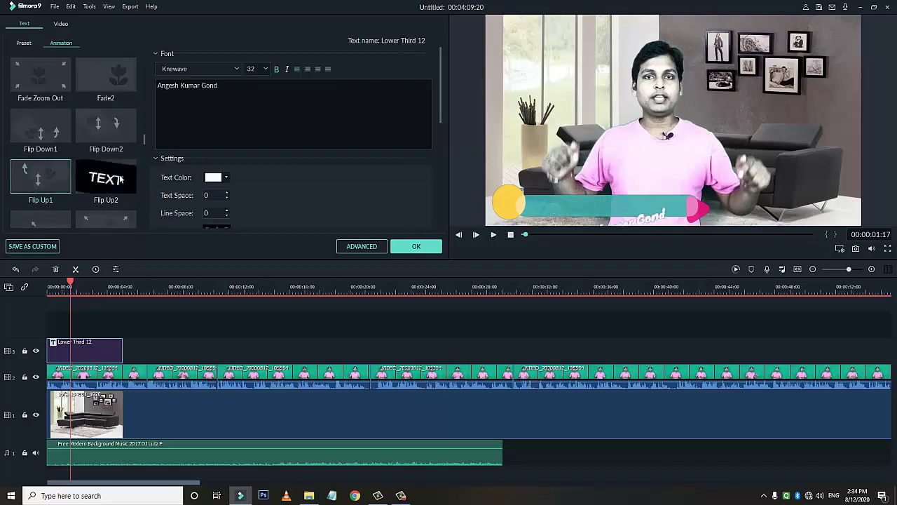
scroll(78, 184, up, 6)
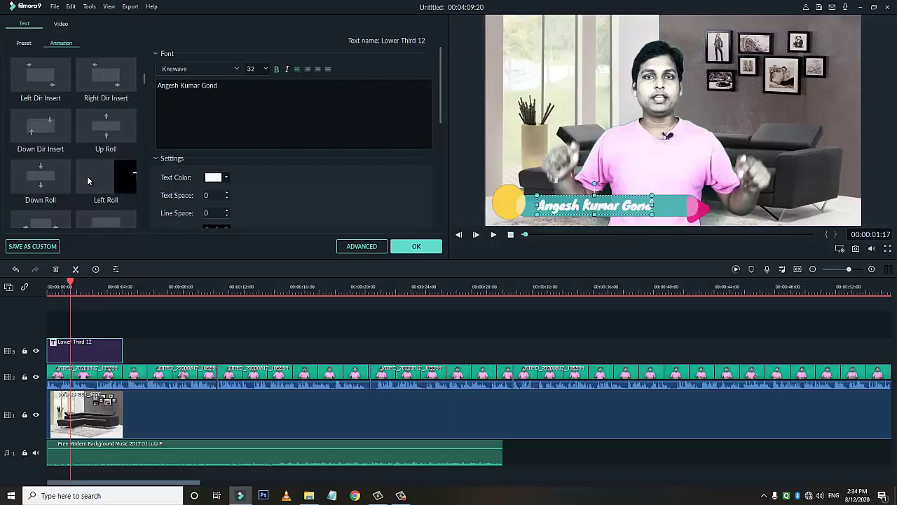
scroll(70, 112, up, 3)
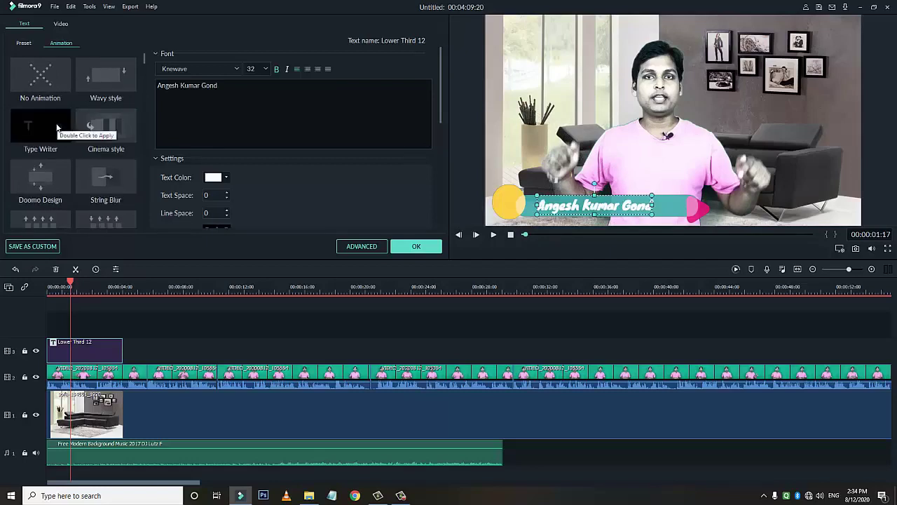
Apply the Type Writer animation to the Lower Third 12 name text and check the title at 00:00:03:11.
double_click(57, 127)
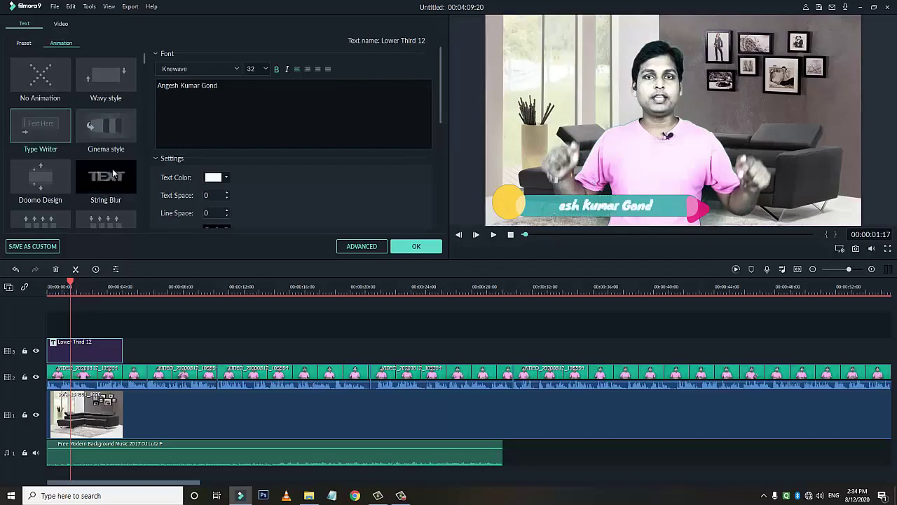
click(431, 246)
drag(70, 283, 99, 283)
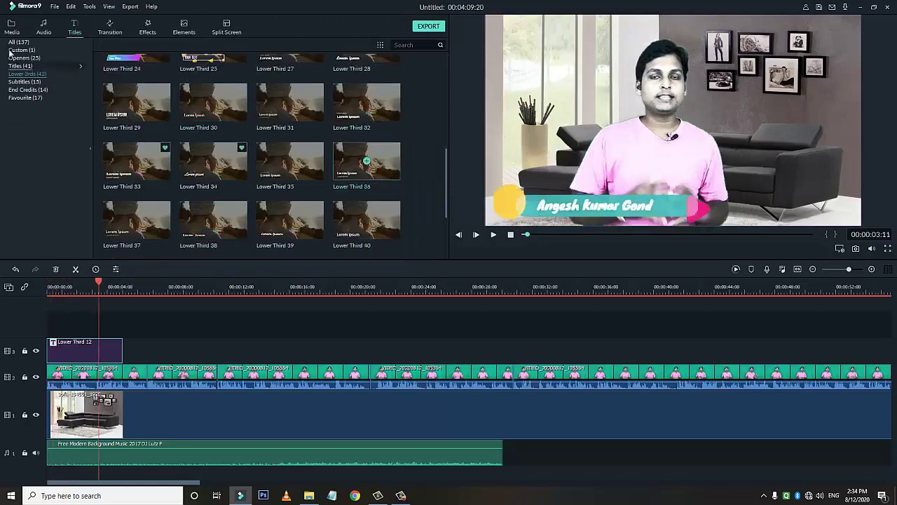
Add the Lower Third 4 title from the lower thirds collection on video track 3 at 00:00:09:08.
scroll(266, 135, down, 5)
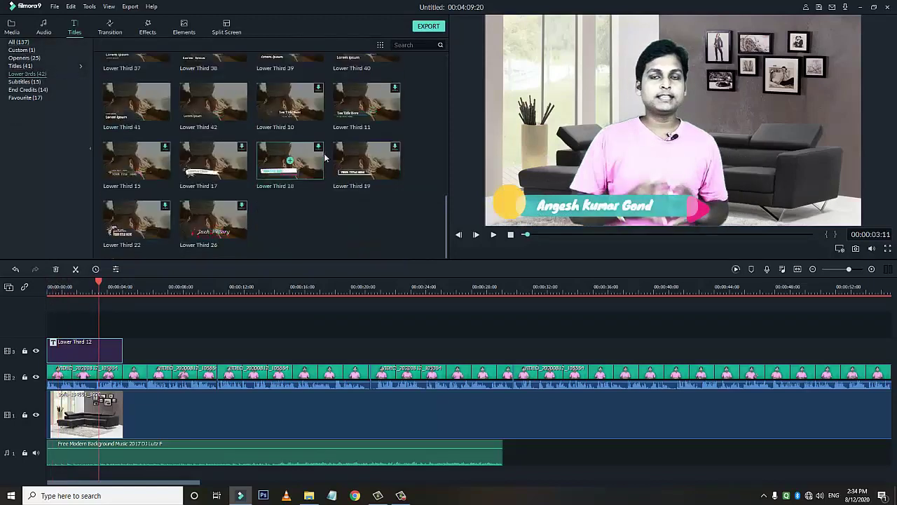
scroll(365, 172, down, 3)
scroll(366, 173, up, 3)
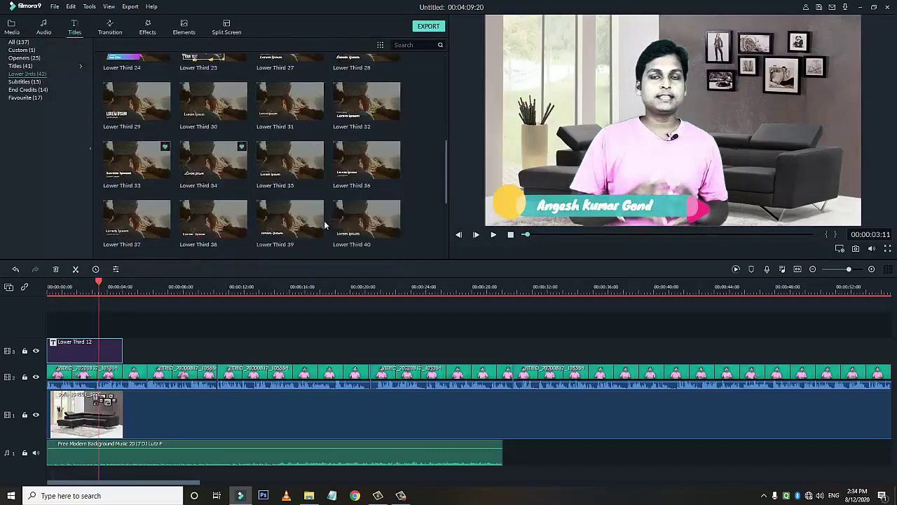
scroll(308, 186, down, 3)
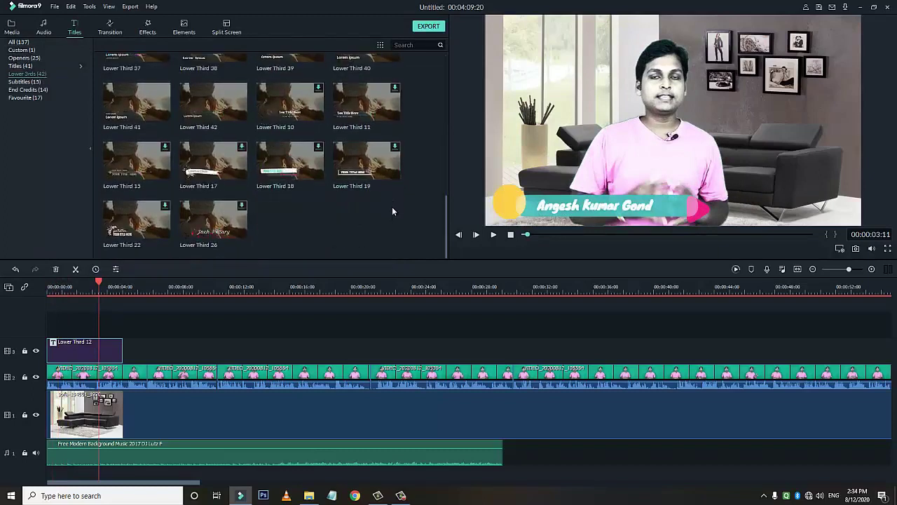
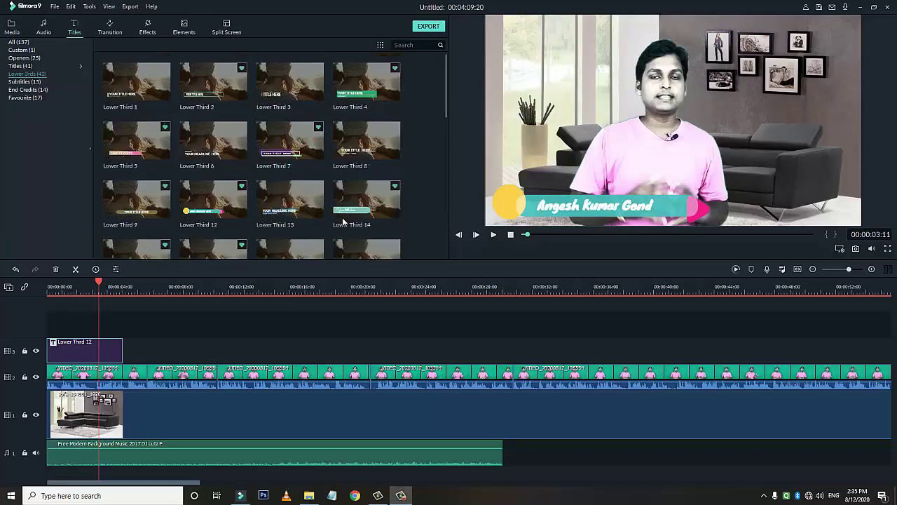
drag(99, 281, 188, 283)
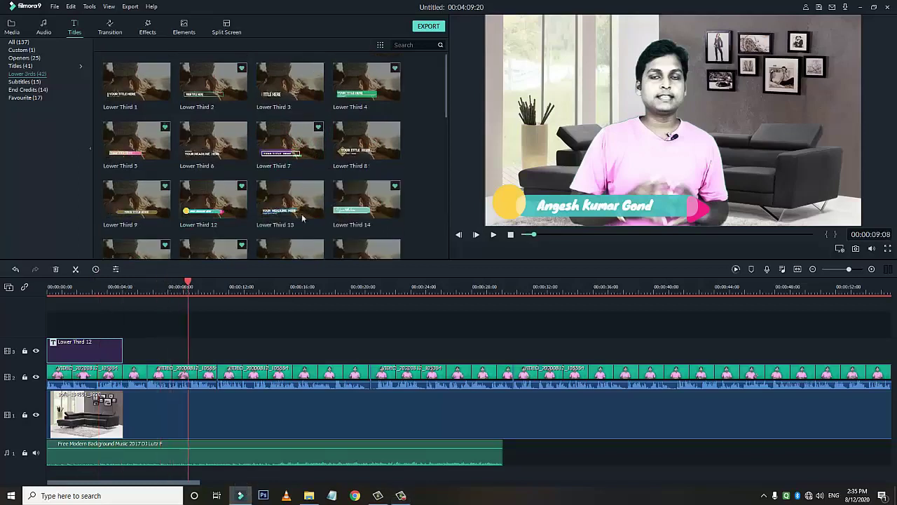
click(388, 87)
drag(388, 87, 186, 351)
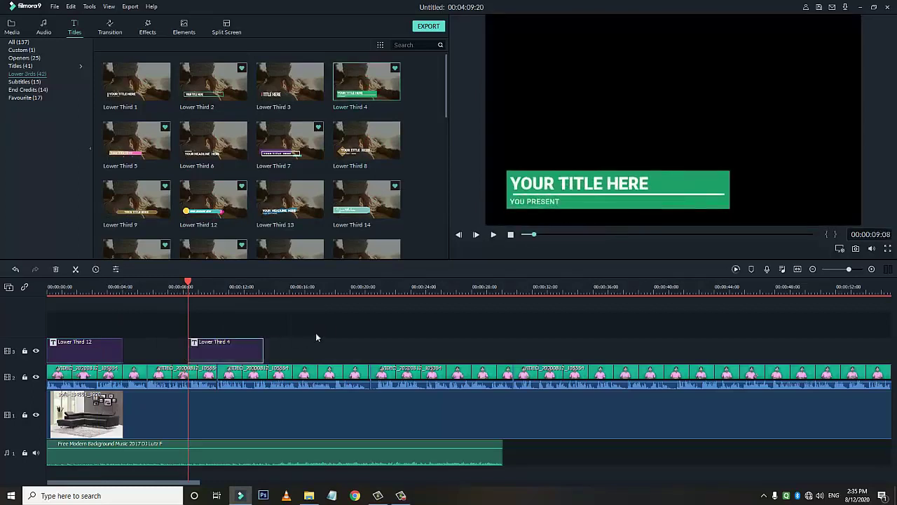
Examine the editable subtitle and main title text of the Lower Third 4 clip and close the text editor.
double_click(248, 352)
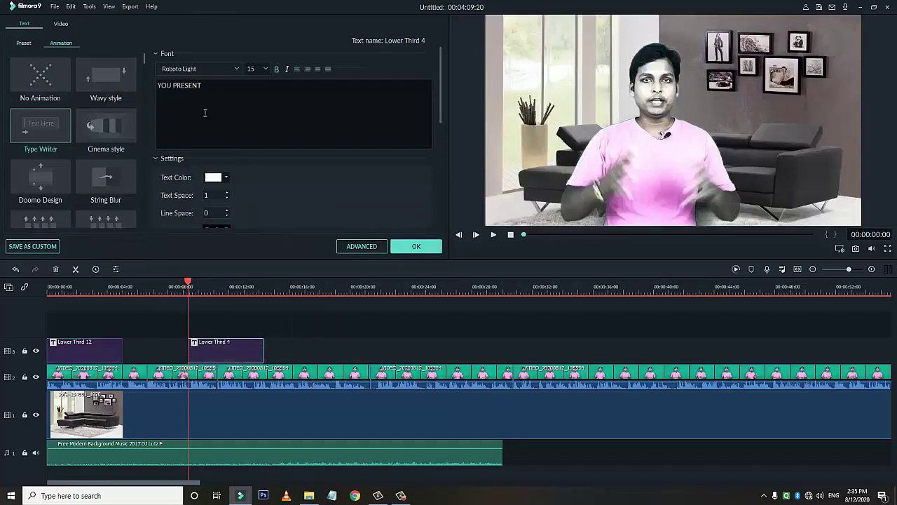
drag(208, 85, 156, 85)
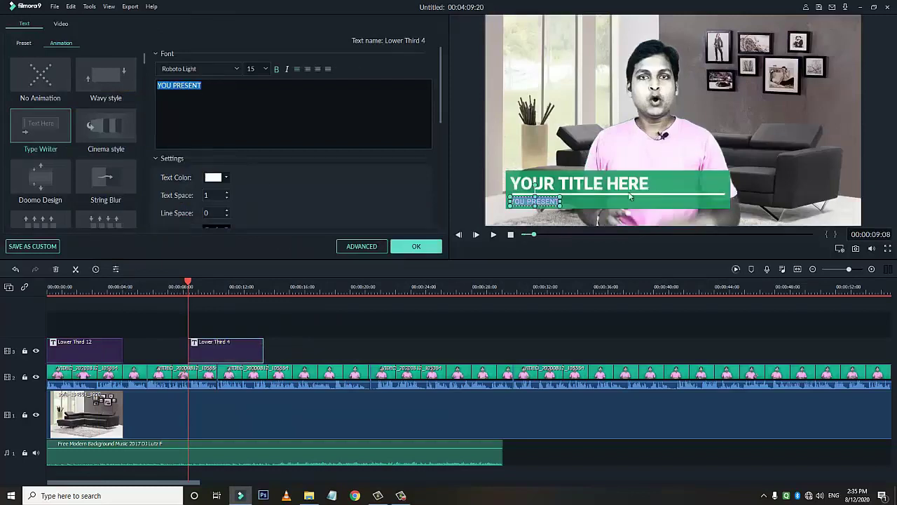
click(623, 188)
triple_click(192, 89)
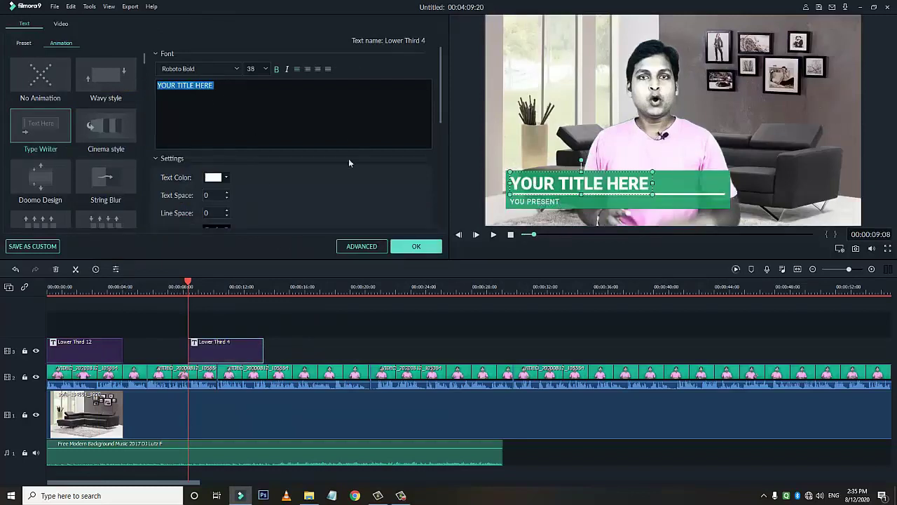
click(397, 250)
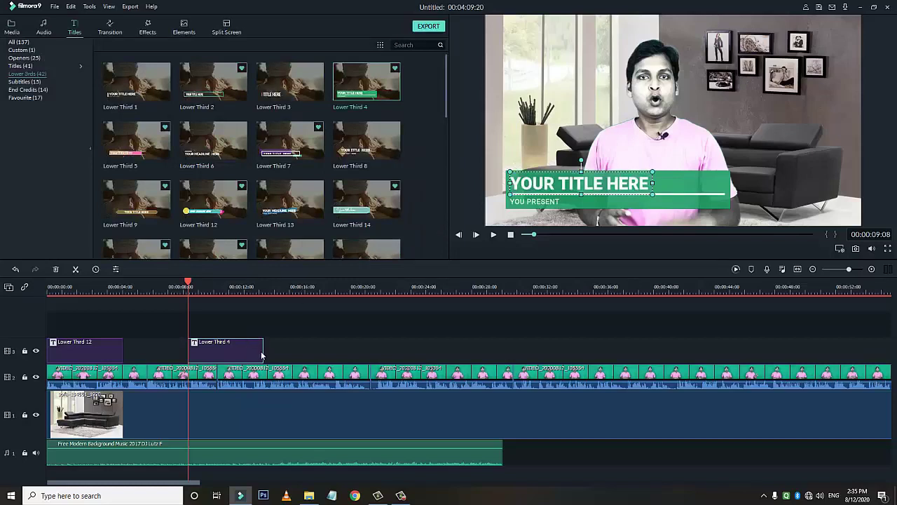
Extend the end of the Lower Third 4 title to about 00:00:19 on the timeline and play it back.
drag(265, 355, 344, 355)
key(space)
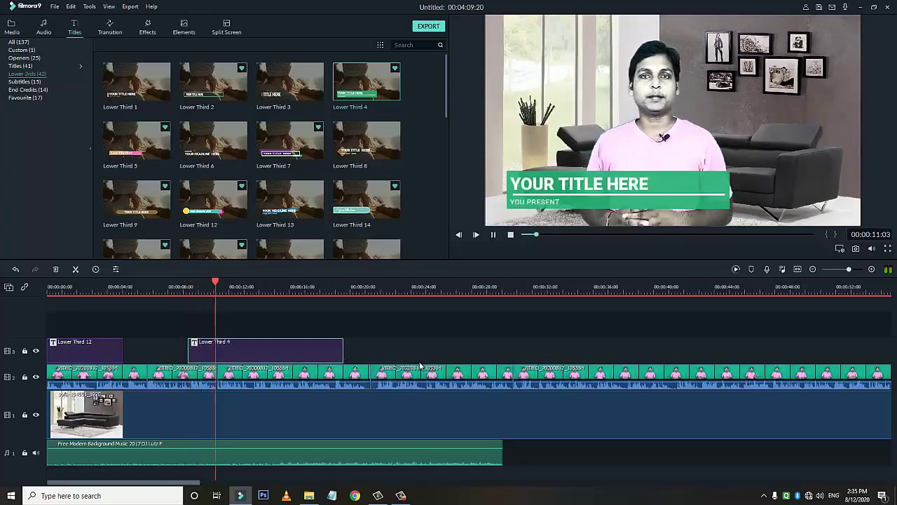
Examine the available title templates in the Subtitles and Openers collections.
click(552, 185)
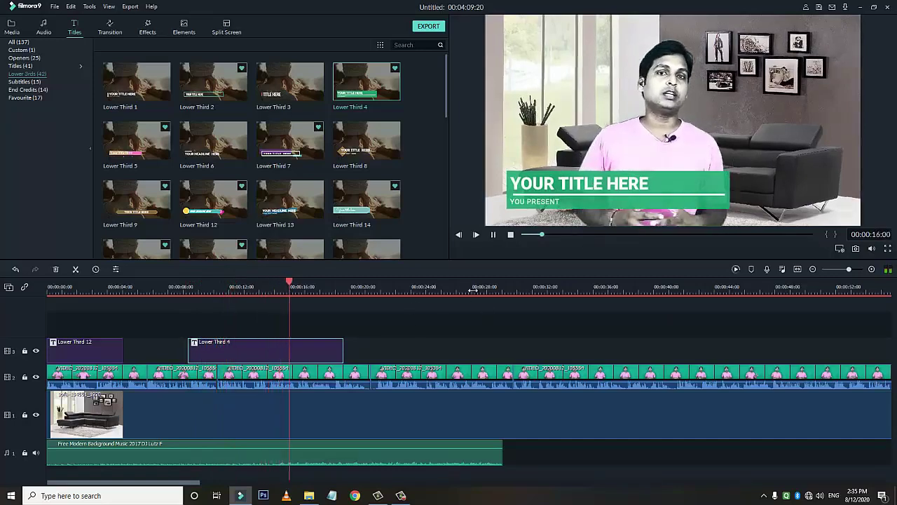
scroll(313, 186, down, 10)
scroll(313, 187, down, 2)
click(24, 81)
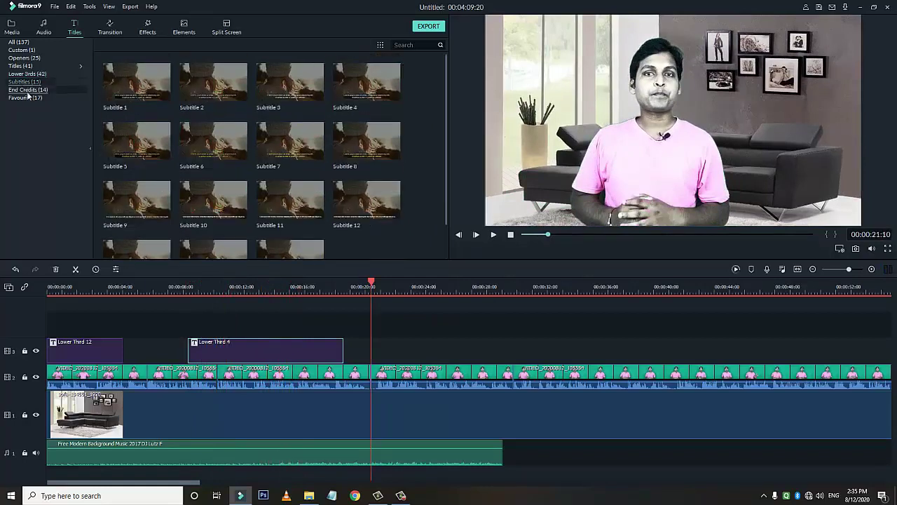
click(24, 58)
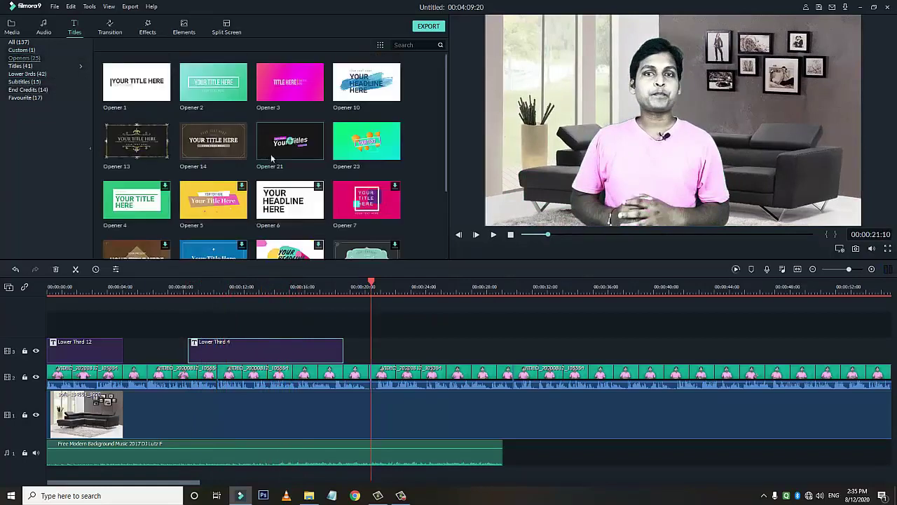
scroll(272, 159, down, 4)
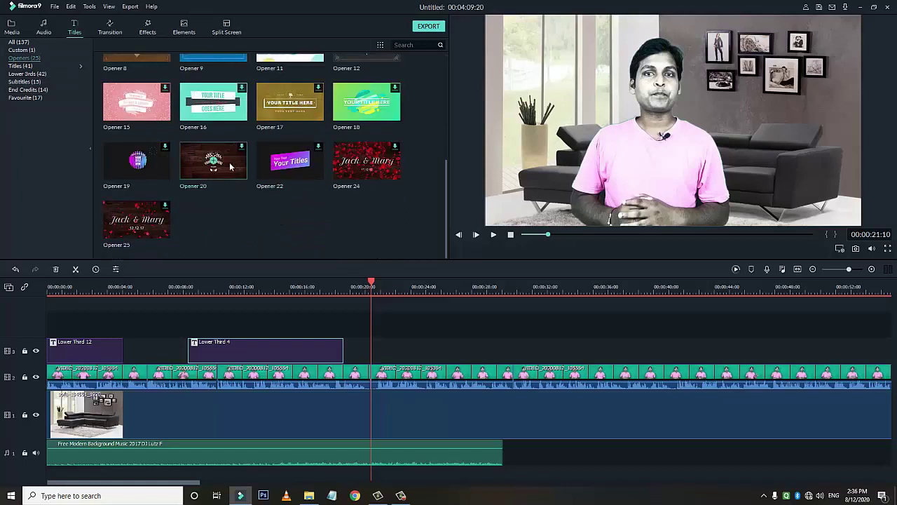
scroll(230, 166, up, 5)
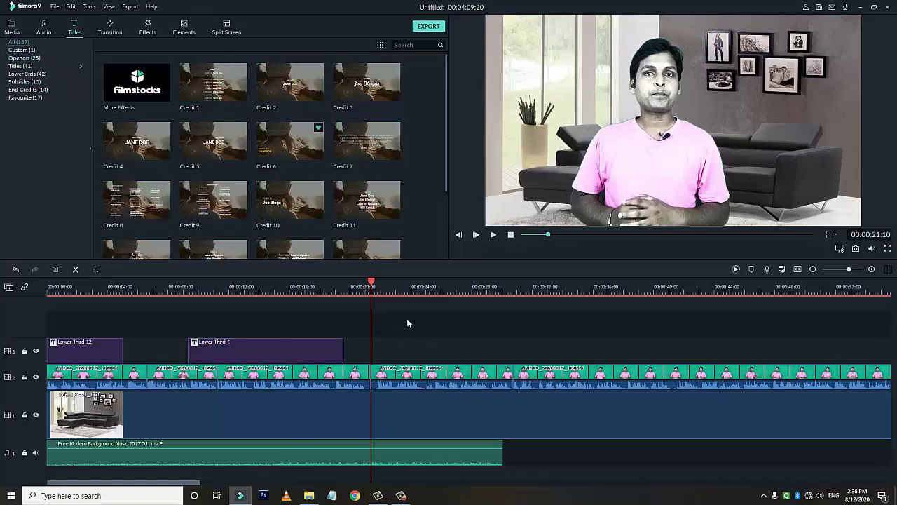
Add the New Subscribe Lower Third clip from the project media to video track 3 at 00:00:21:09.
click(12, 31)
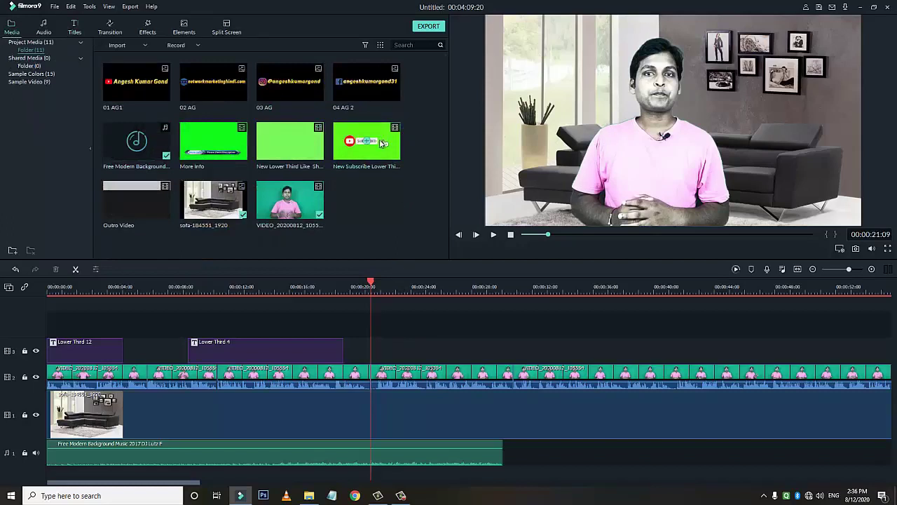
drag(405, 175, 373, 343)
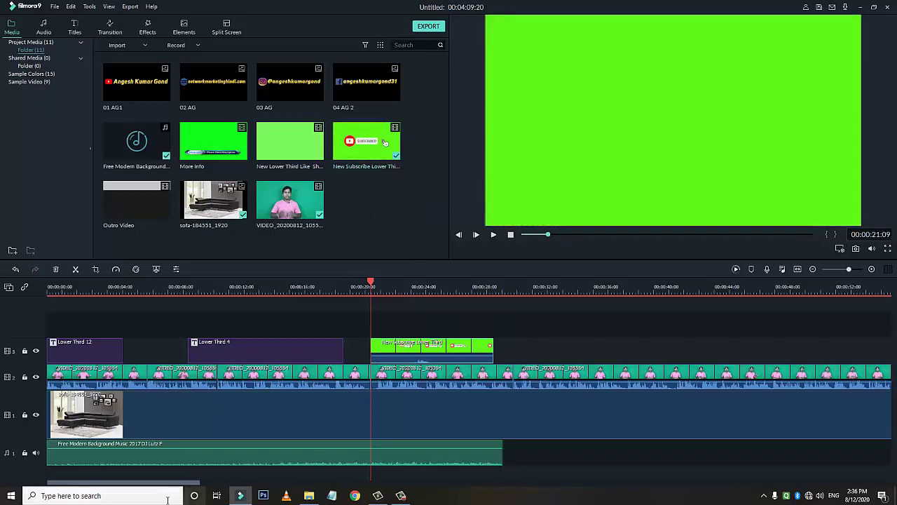
drag(171, 484, 199, 484)
Enable Chroma Key on the New Subscribe Lower Third clip with an offset of 5 to remove its green background.
double_click(280, 347)
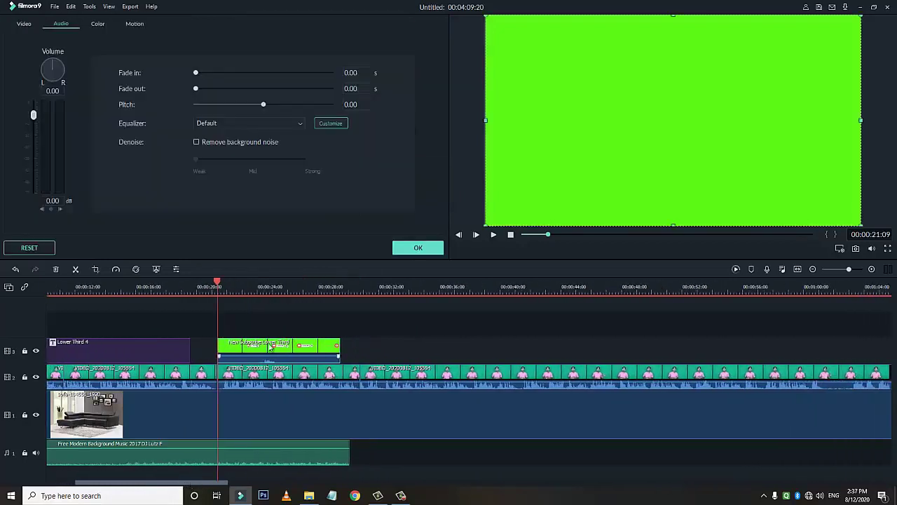
click(24, 28)
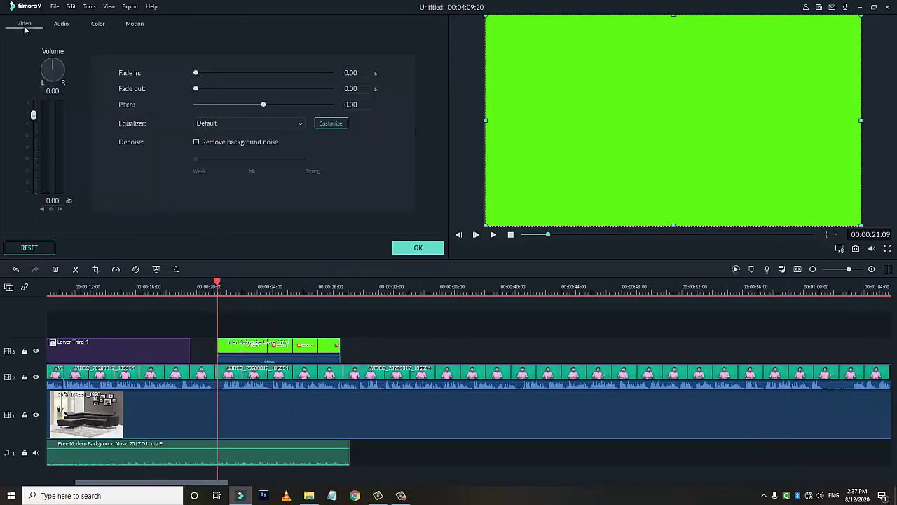
click(29, 82)
click(28, 82)
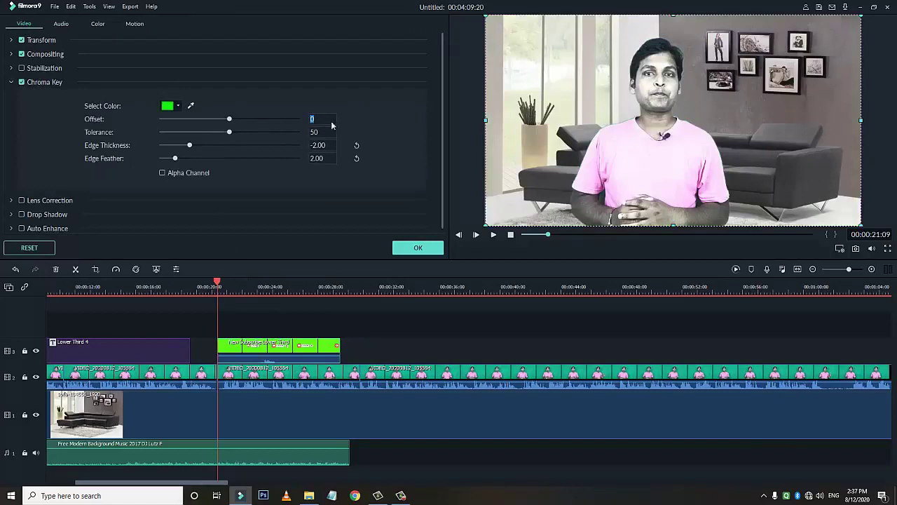
key(Right)
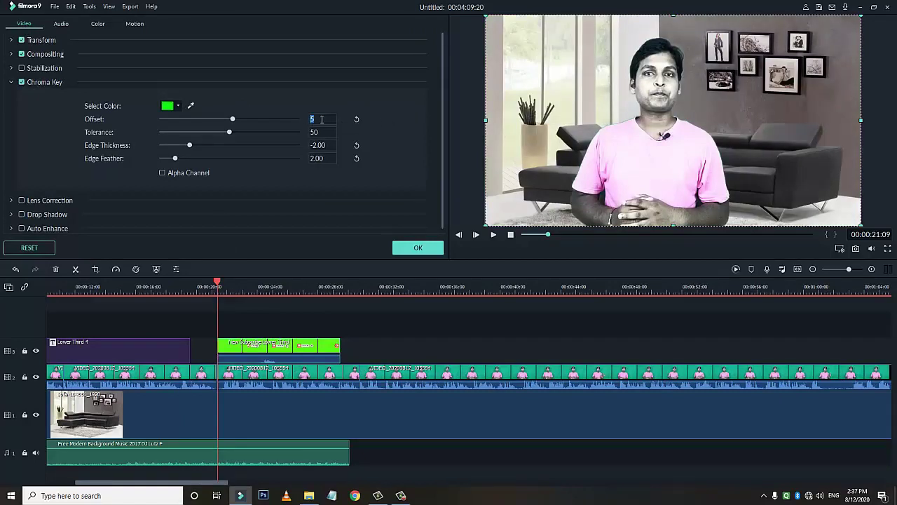
click(418, 248)
Preview the subscribe overlay, shrink it to under half the frame width, and place it over the presenter's lower chest.
key(space)
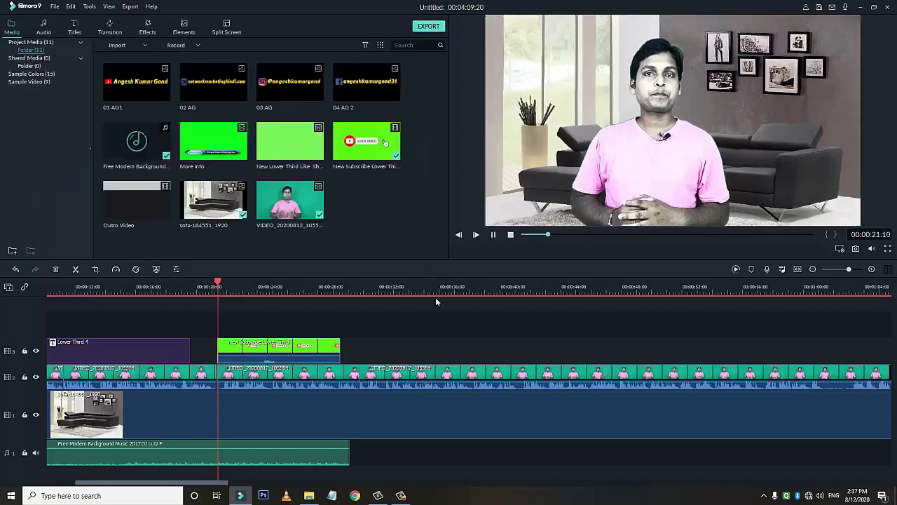
key(space)
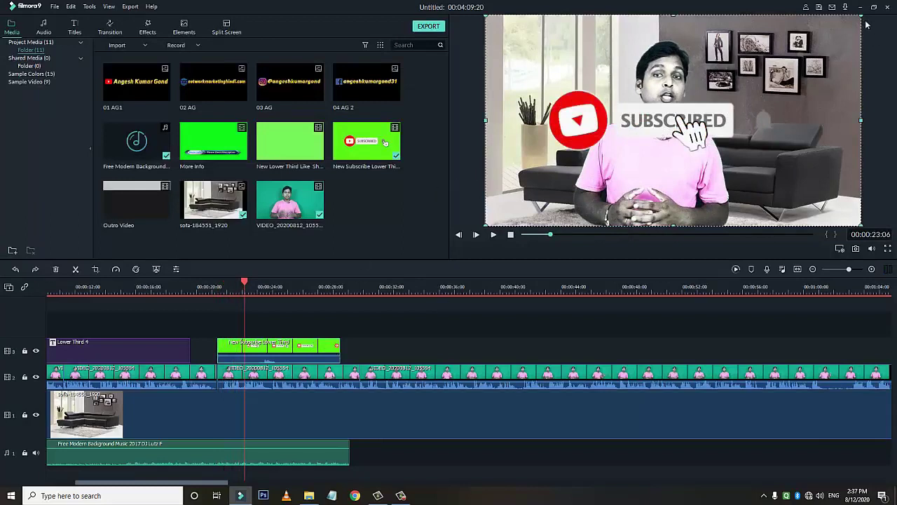
drag(838, 29, 646, 136)
drag(573, 186, 656, 183)
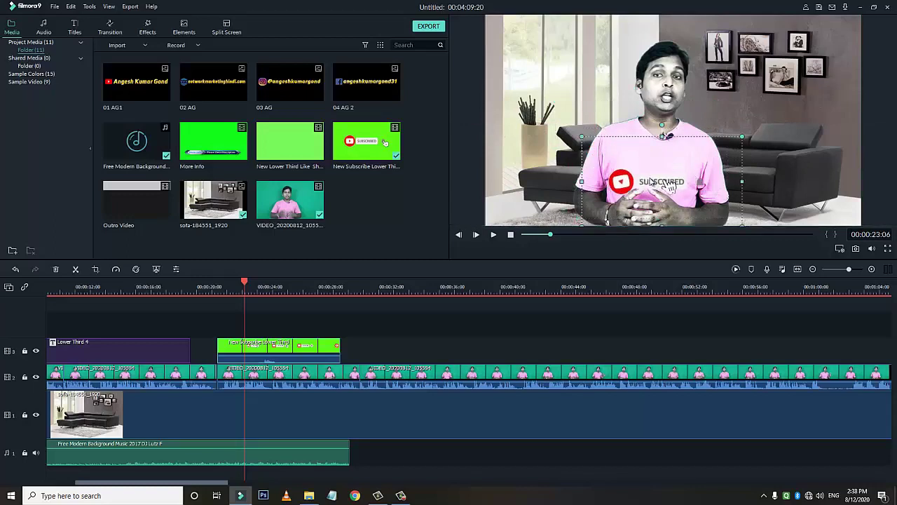
Play back the resized subscribe overlay from the start of its clip to check its animation.
drag(244, 286, 218, 282)
key(space)
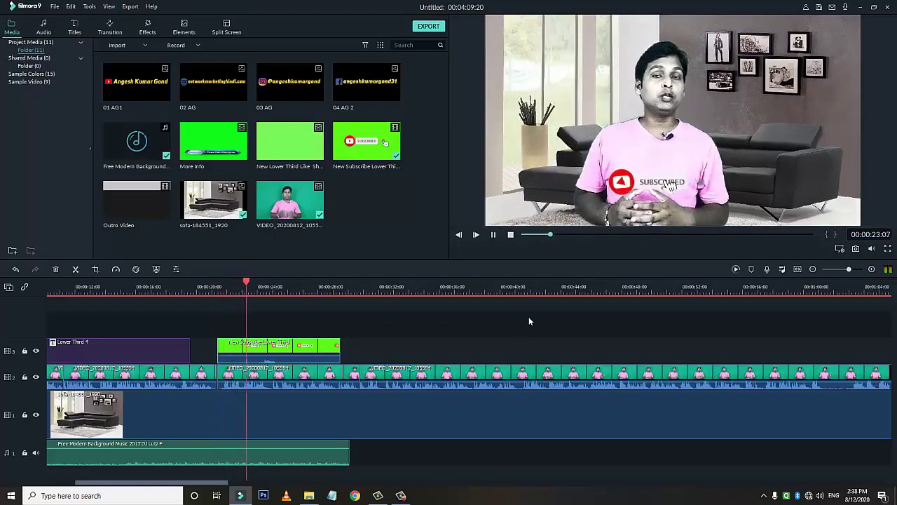
key(space)
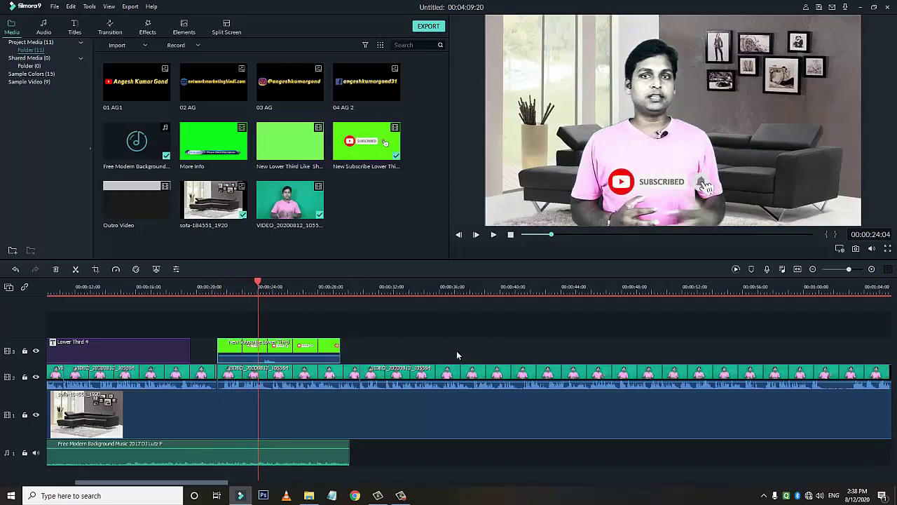
mouse_move(280, 355)
mouse_down()
mouse_move(291, 356)
mouse_move(280, 356)
mouse_up()
drag(258, 282, 216, 282)
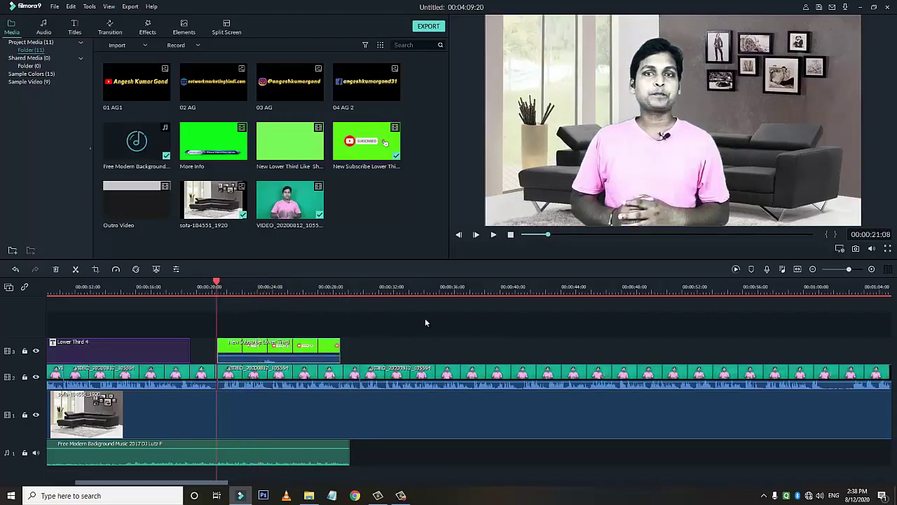
key(space)
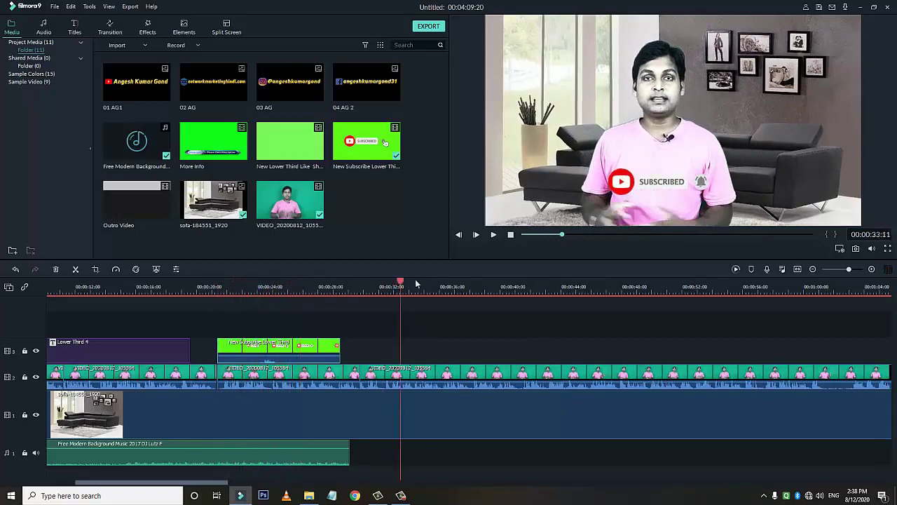
key(space)
Add the New Lower Third Like Share Subscribe Comments clip to video track 3 at 00:00:34:23 and preview it.
drag(198, 485, 243, 486)
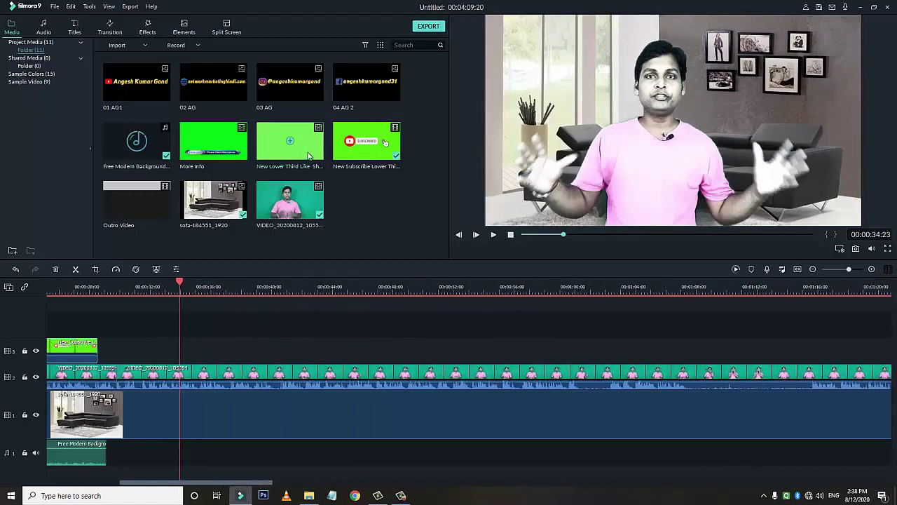
drag(312, 152, 180, 351)
click(362, 339)
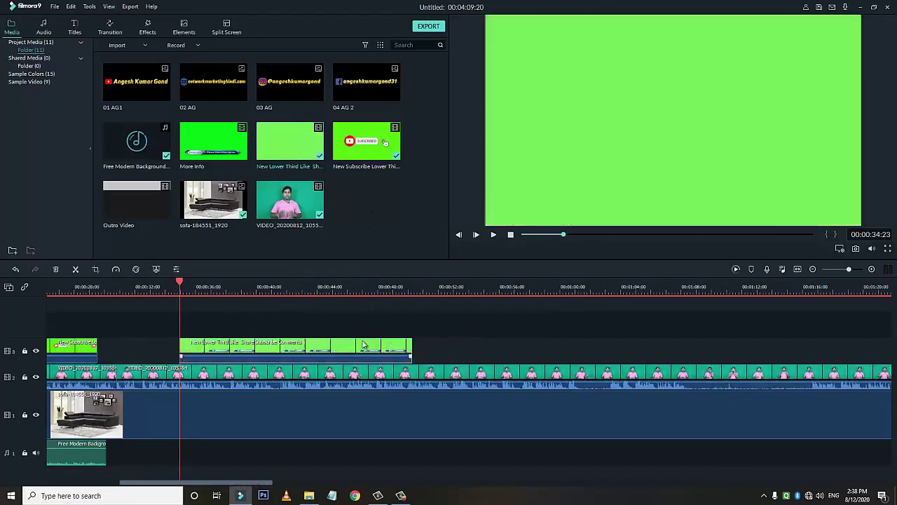
key(space)
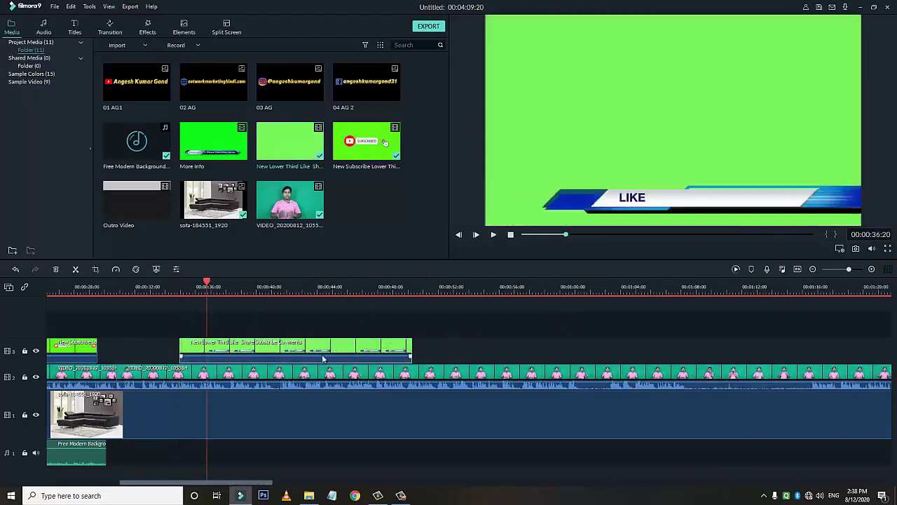
Enable Chroma Key on the Like Share Subscribe Comments clip and set its offset to 10.
double_click(337, 354)
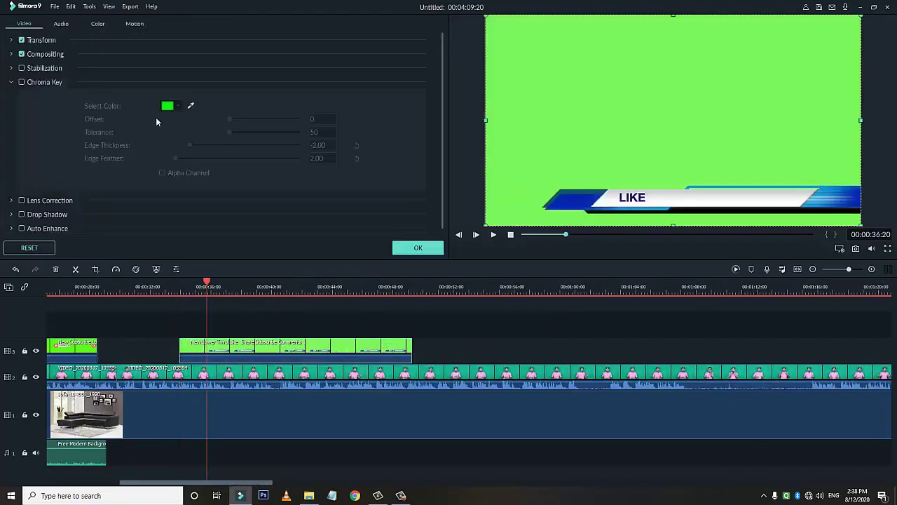
click(21, 82)
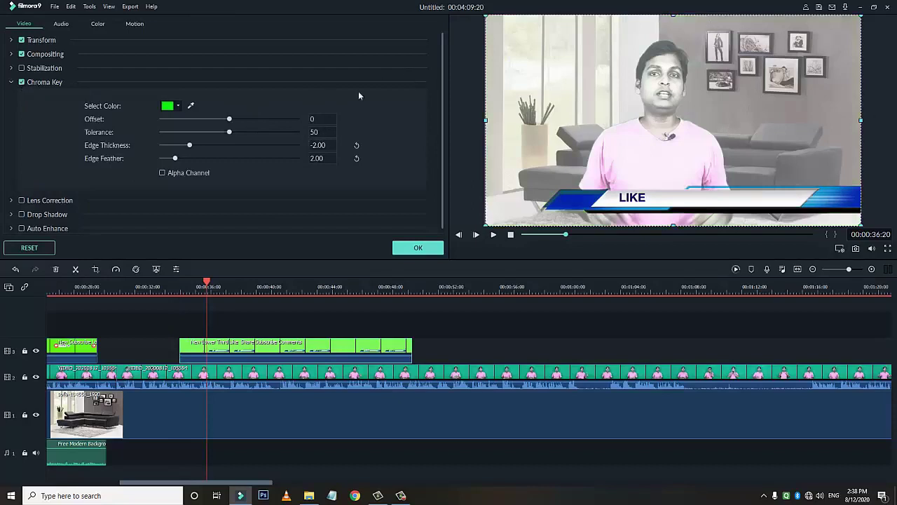
click(321, 120)
text(10)
key(Return)
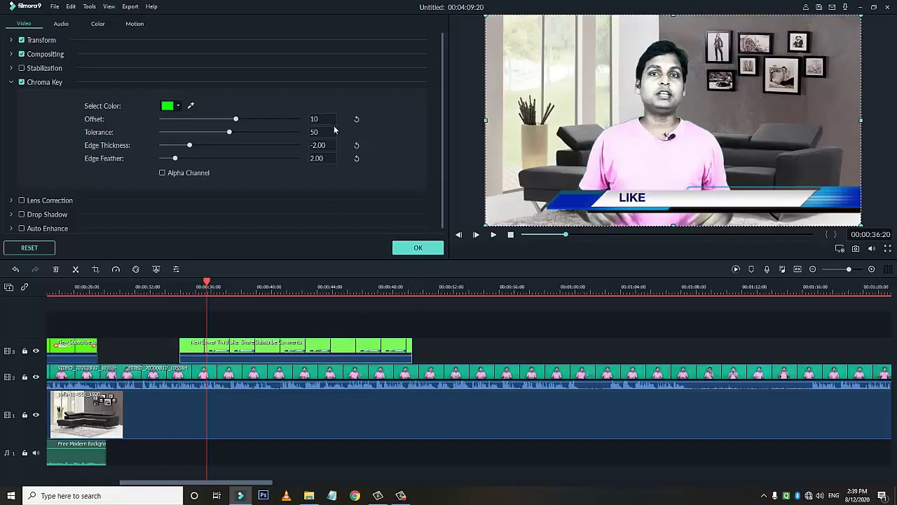
click(429, 254)
Play back the keyed Like Share Subscribe Comments overlay and try to adjust its size in the preview.
key(space)
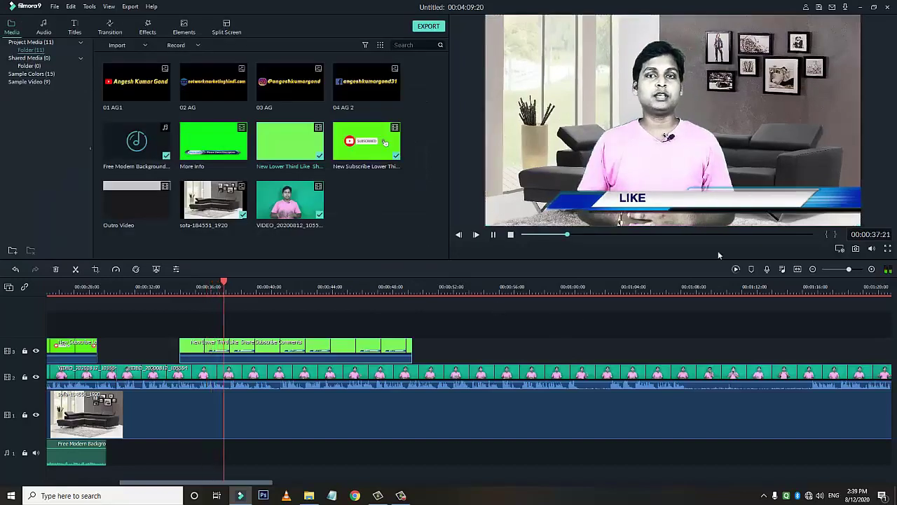
click(753, 208)
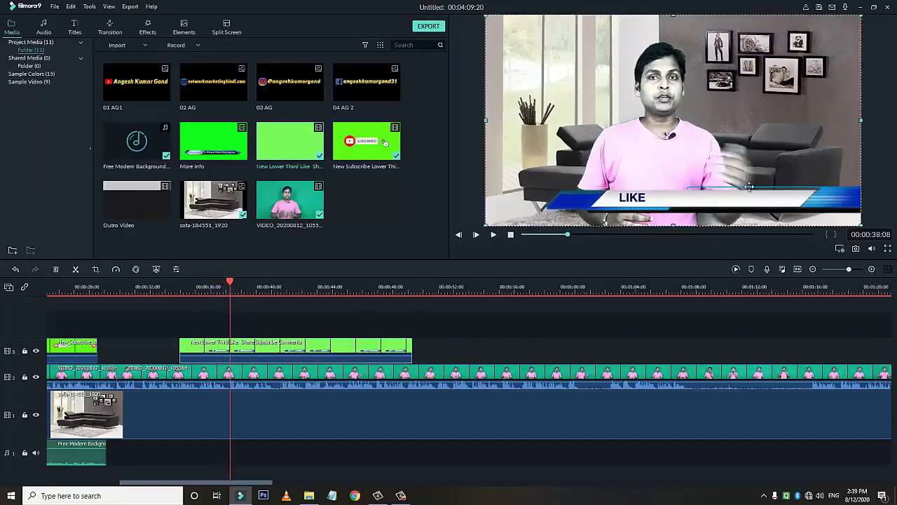
mouse_move(752, 208)
mouse_down()
mouse_move(740, 132)
mouse_move(753, 214)
mouse_move(753, 204)
mouse_up()
drag(497, 33, 622, 105)
key(space)
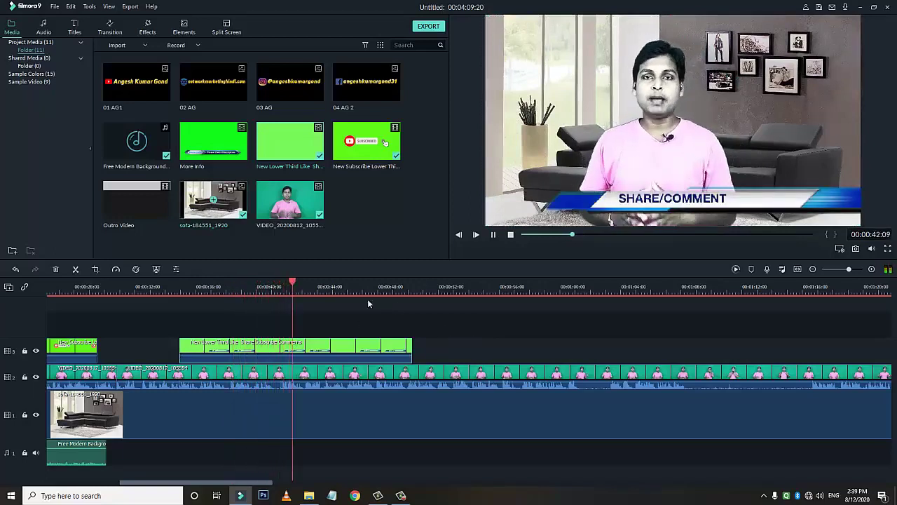
Move the playhead past the end of the Like Share Subscribe Comments clip to 00:00:53:03.
drag(230, 482, 254, 484)
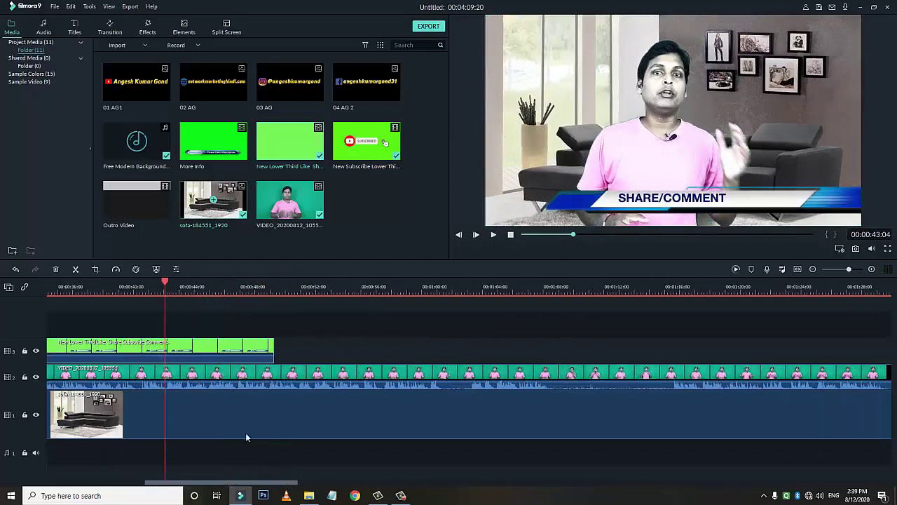
drag(165, 286, 317, 286)
drag(256, 482, 269, 484)
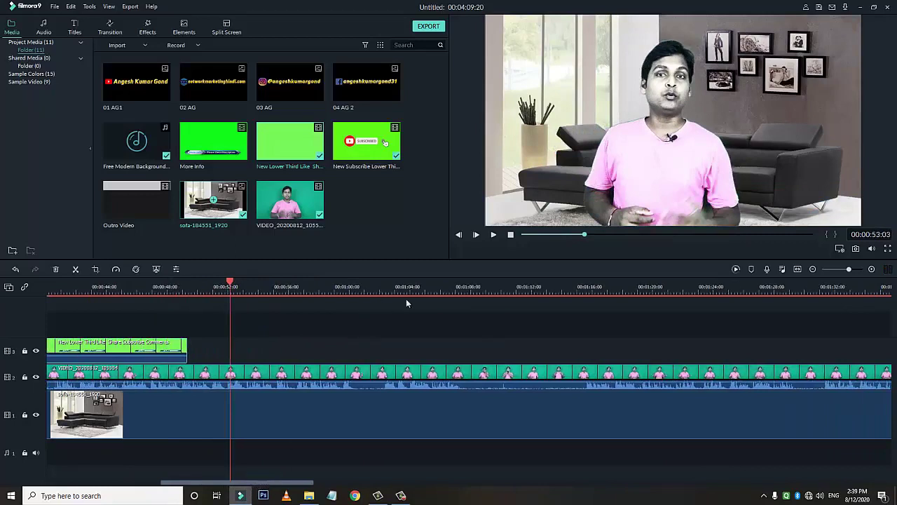
drag(482, 9, 610, 42)
drag(762, 10, 863, 47)
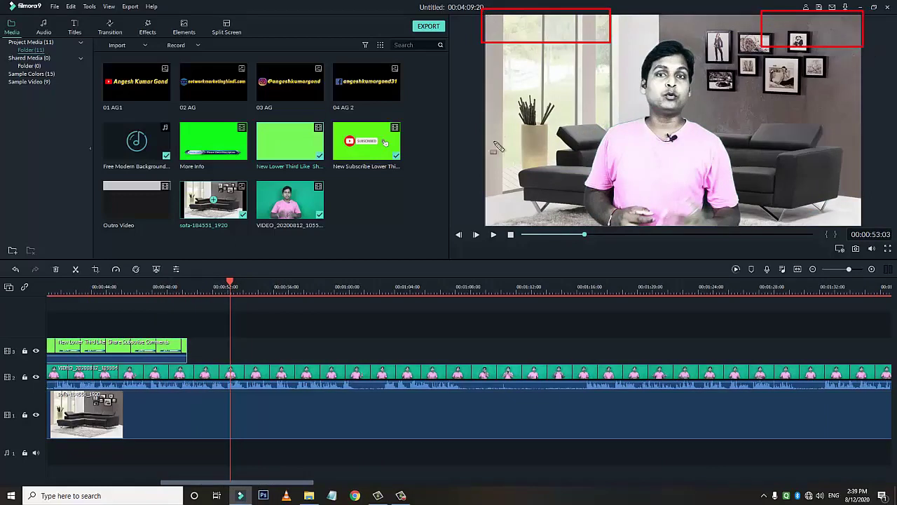
key(Escape)
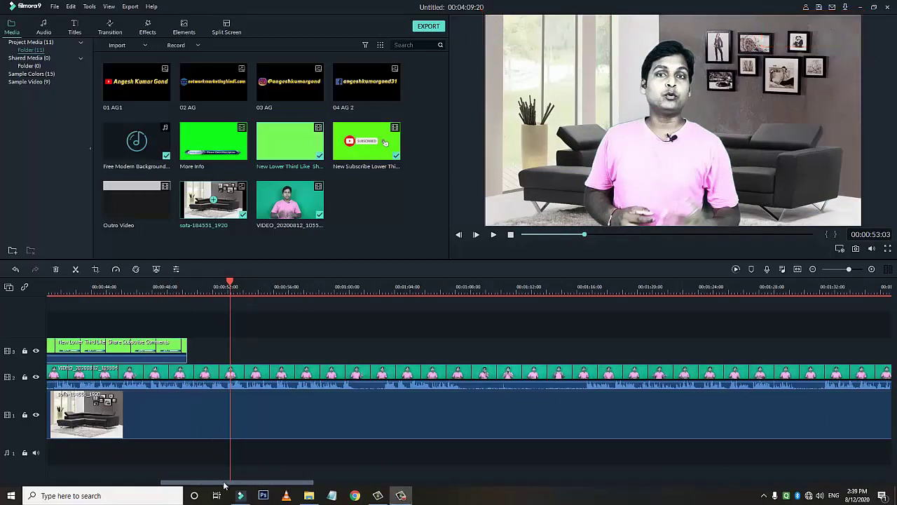
Add the 01 AG1 image on video track 4 at the timeline start and extend its end to about 00:00:21.
scroll(224, 421, up, 10)
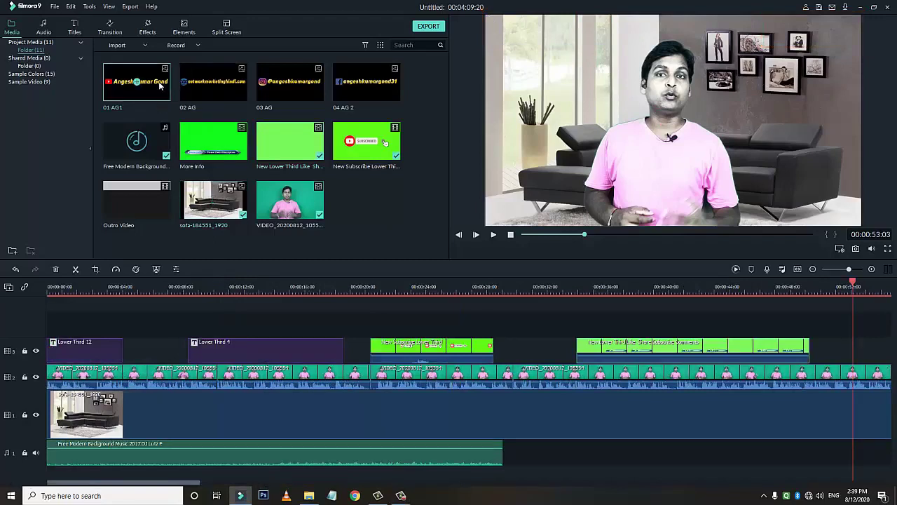
drag(136, 331, 65, 339)
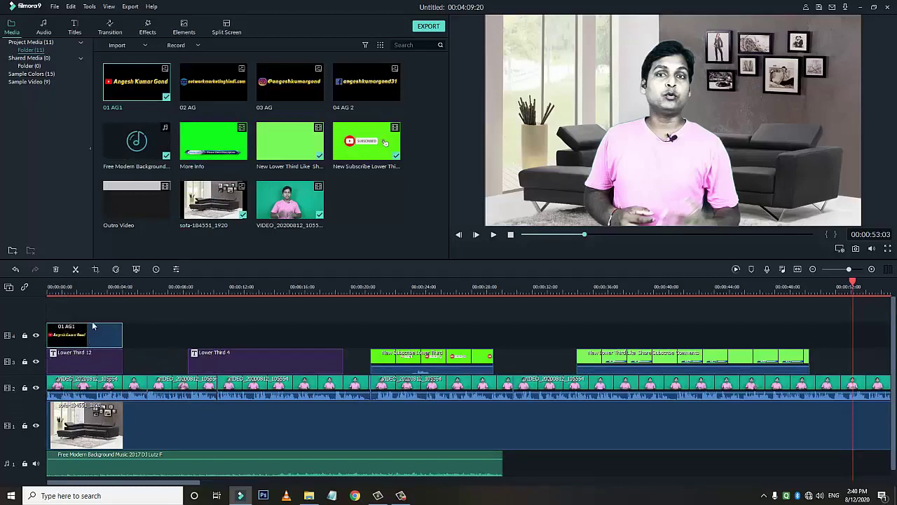
drag(123, 330, 363, 331)
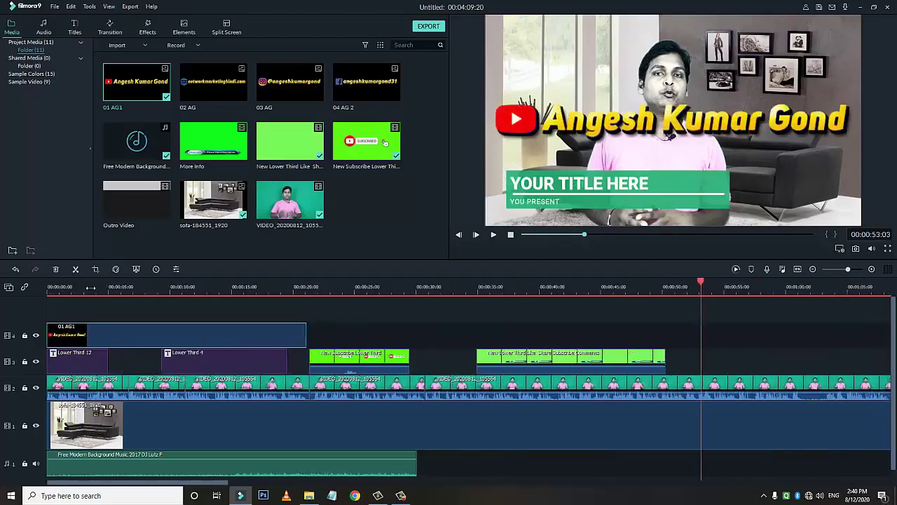
scroll(418, 287, down, 5)
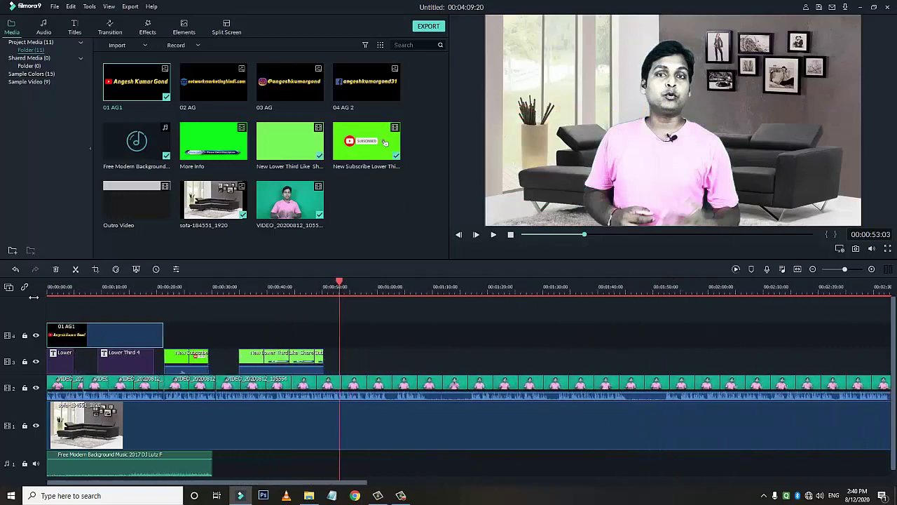
Extend the 01 AG1 clip on video track 4 to the end of the sofa background and move the playhead to 00:00:44:17.
scroll(259, 288, down, 3)
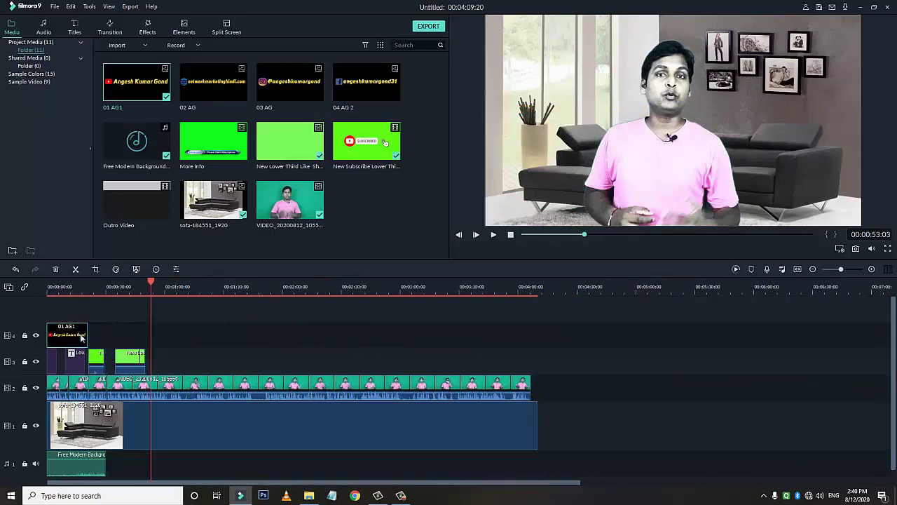
drag(87, 335, 538, 326)
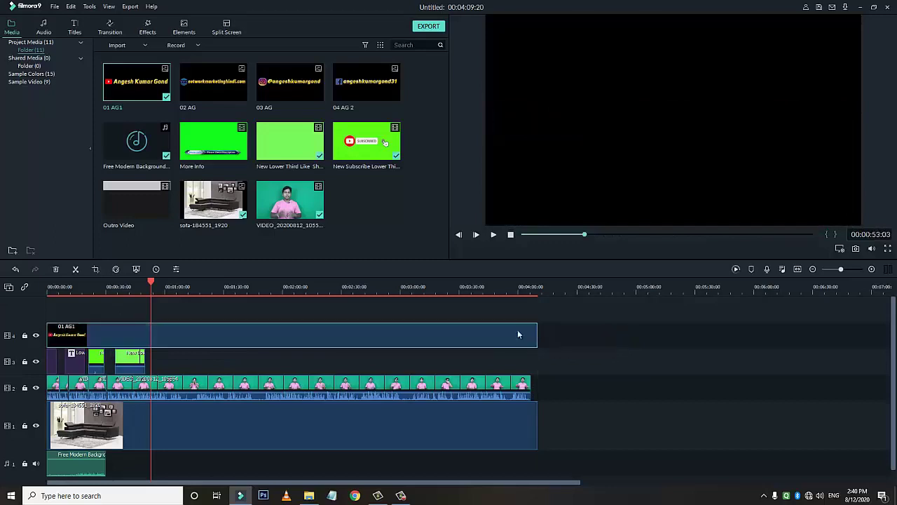
mouse_move(148, 286)
mouse_down()
mouse_move(50, 284)
mouse_move(136, 294)
mouse_up()
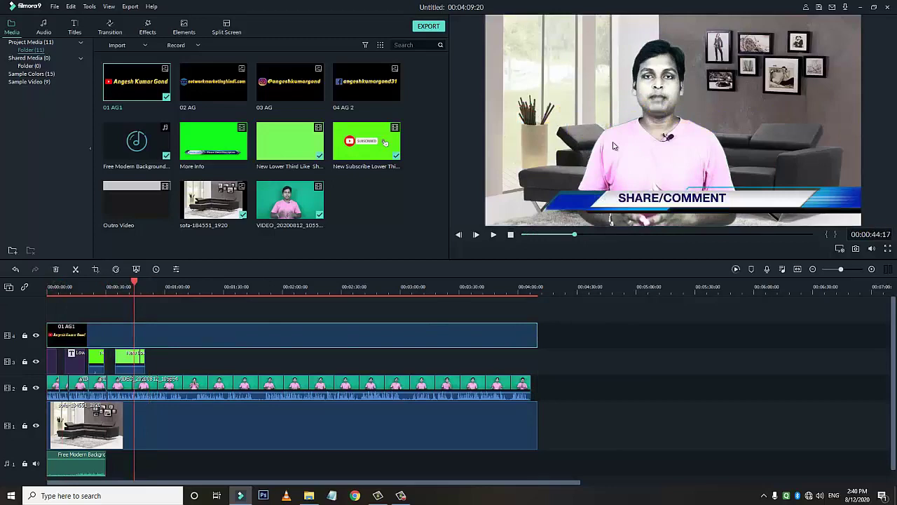
Shrink the 01 AG1 name graphic to about a third of the frame width and place it in the video frame's upper-left corner.
double_click(248, 334)
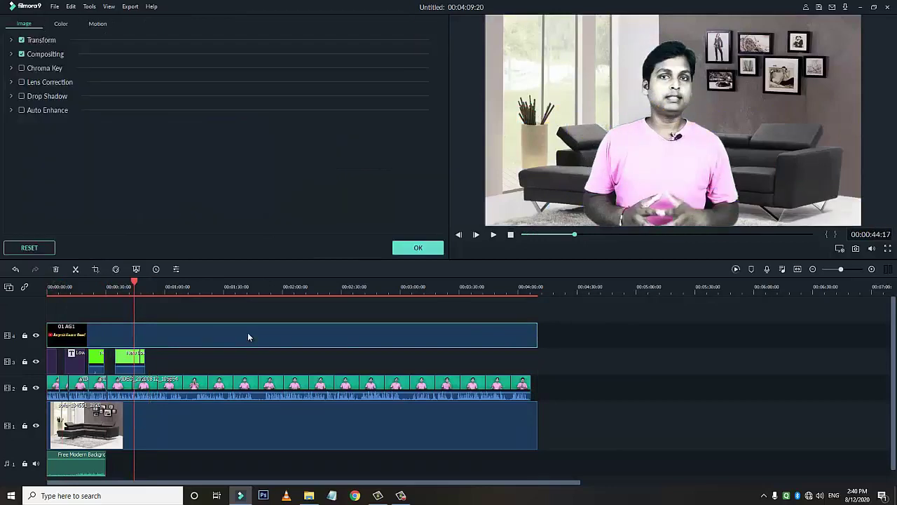
click(419, 249)
drag(631, 126, 623, 46)
drag(861, 61, 611, 31)
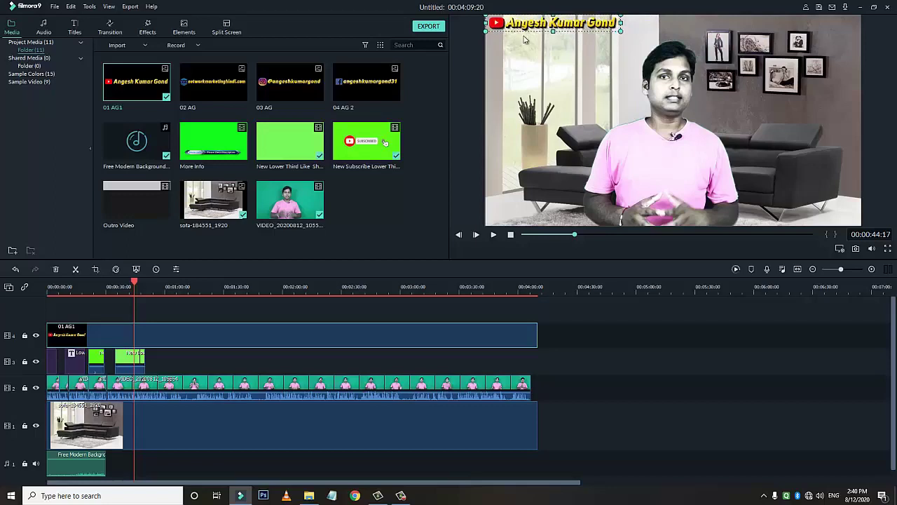
Try motion presets such as Bounce to zoom in 1, Boom!, Fade Slide 1 and Fade Zoom In on the 01 AG1 clip, and restore No Animation.
double_click(212, 334)
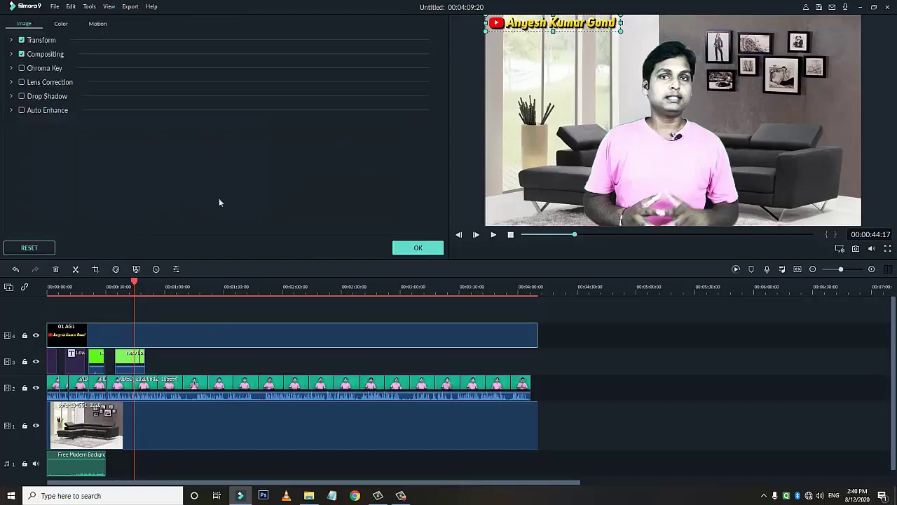
click(98, 25)
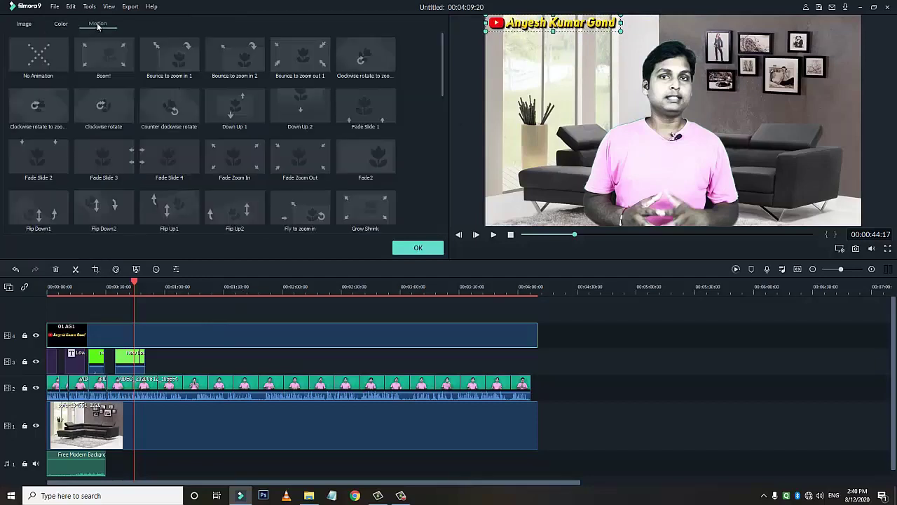
double_click(187, 67)
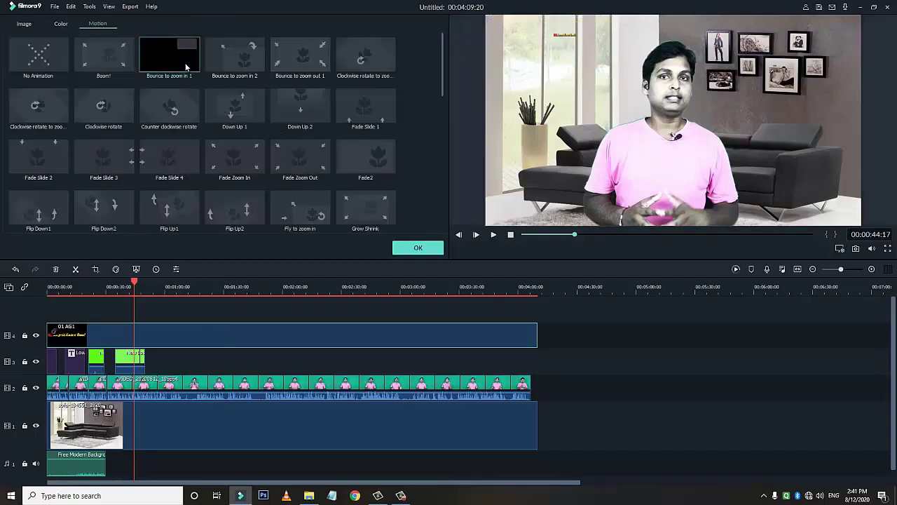
double_click(91, 61)
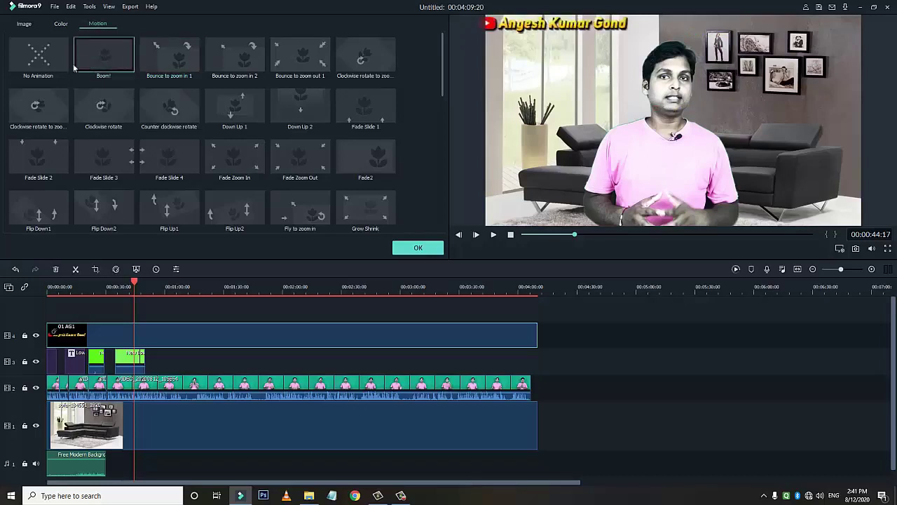
double_click(57, 103)
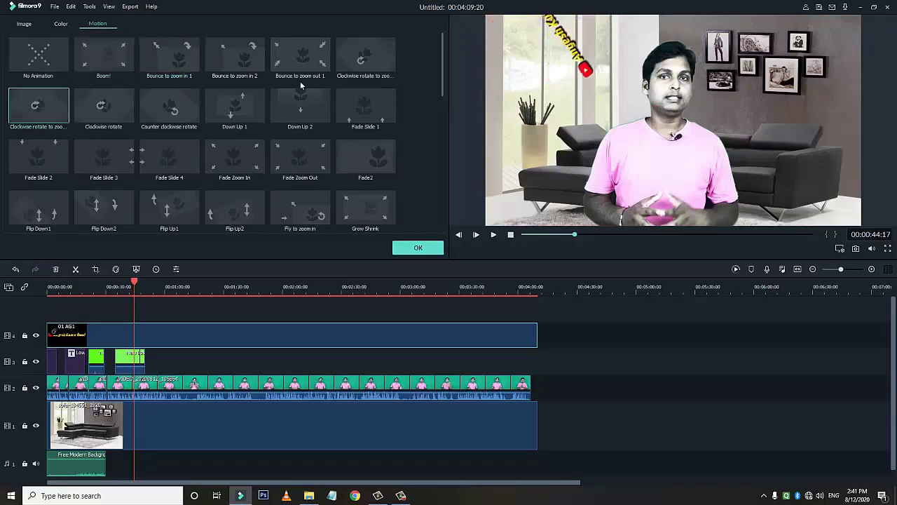
double_click(286, 58)
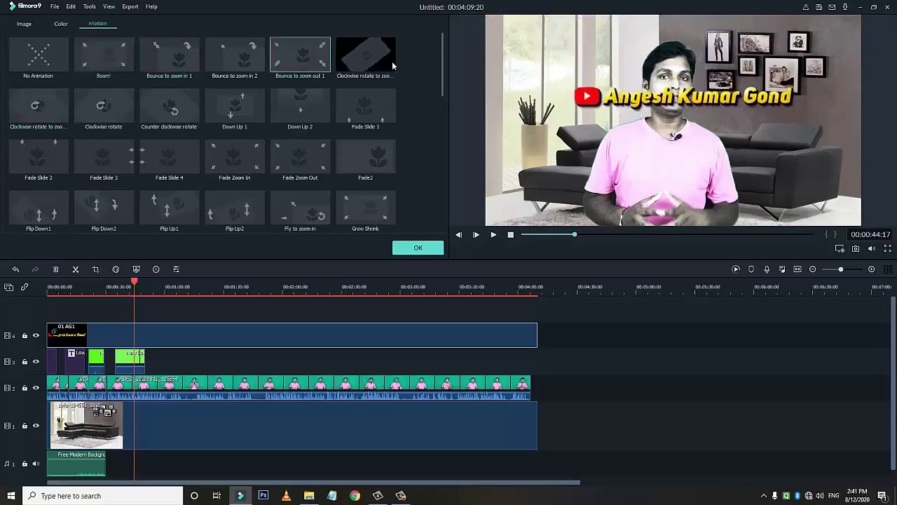
double_click(371, 105)
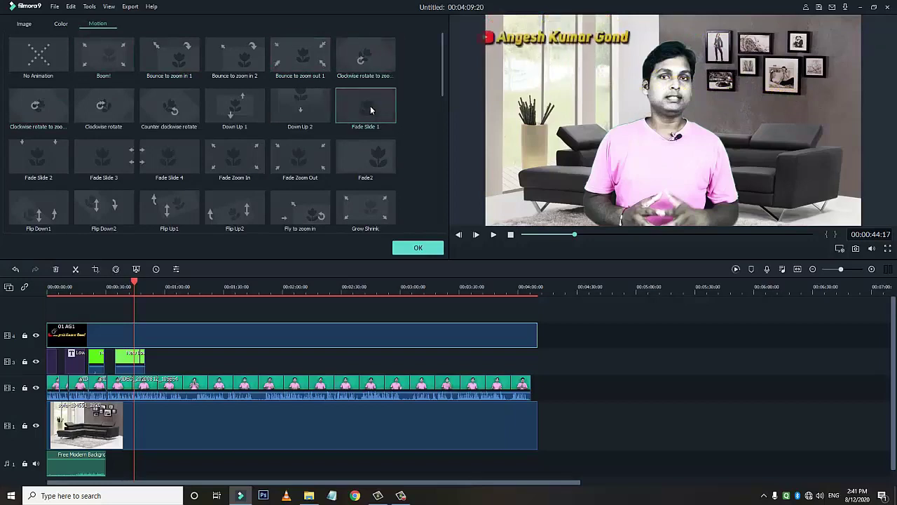
double_click(321, 114)
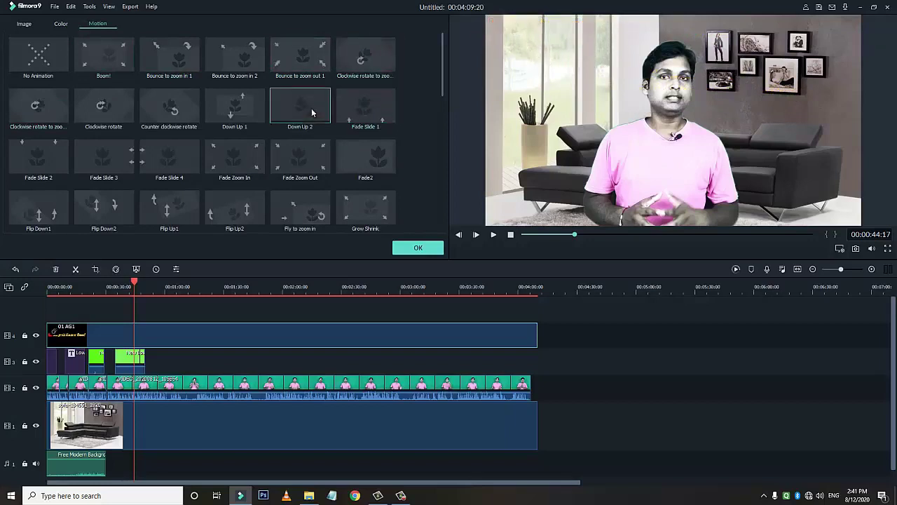
double_click(318, 149)
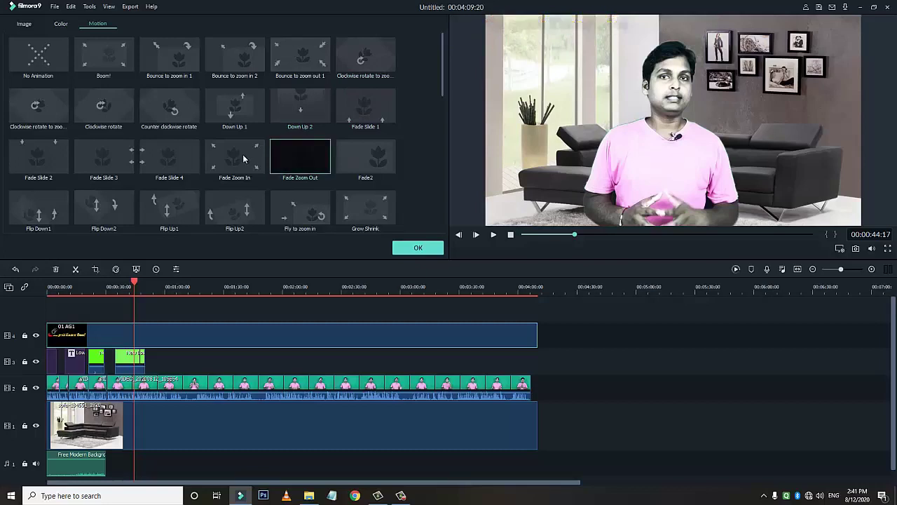
double_click(241, 160)
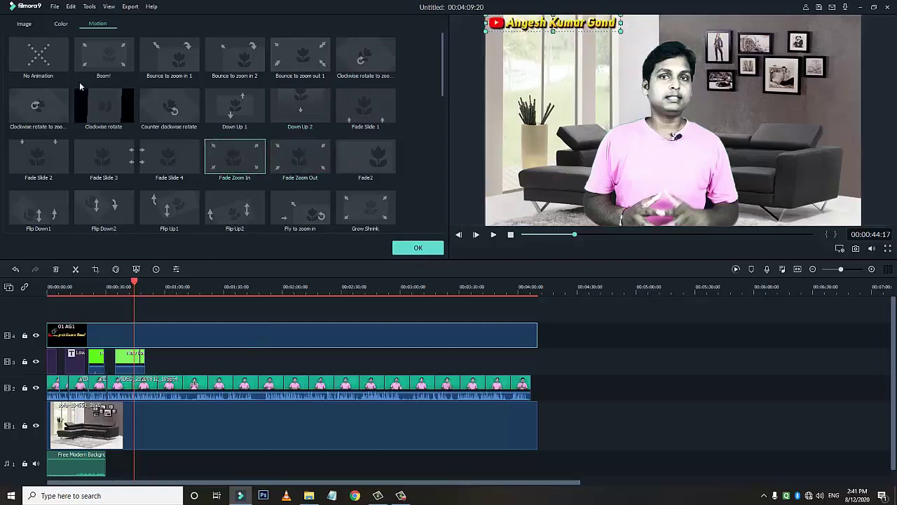
click(35, 58)
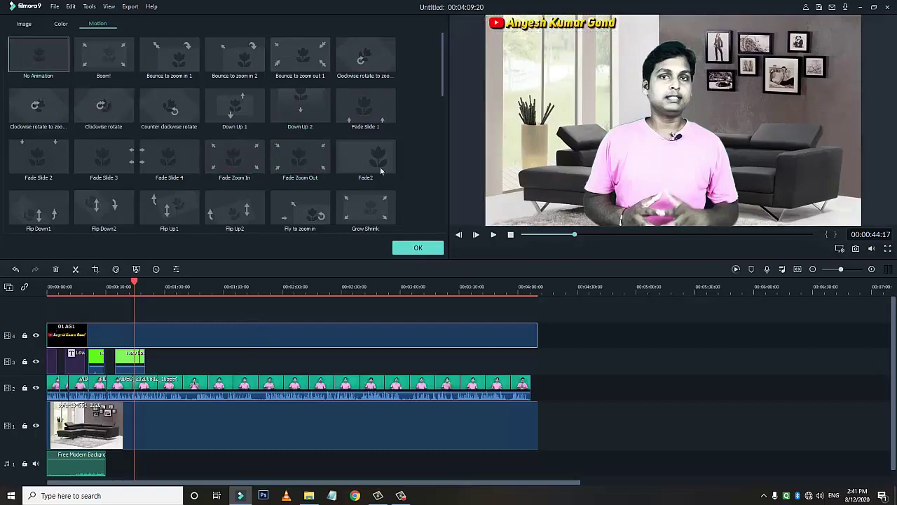
click(418, 248)
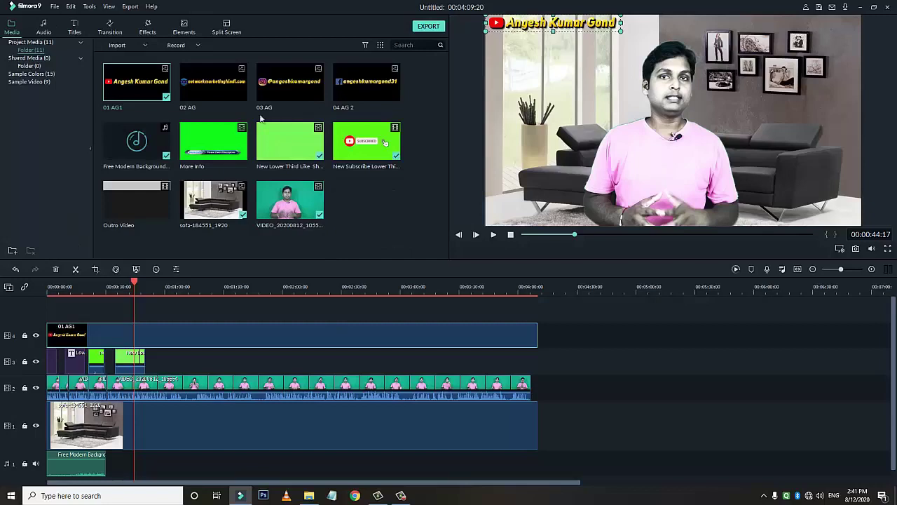
Add the 02 AG image on video track 5 for the full background length and shrink it into the video frame's upper-right corner.
drag(231, 90, 193, 338)
drag(272, 336, 537, 335)
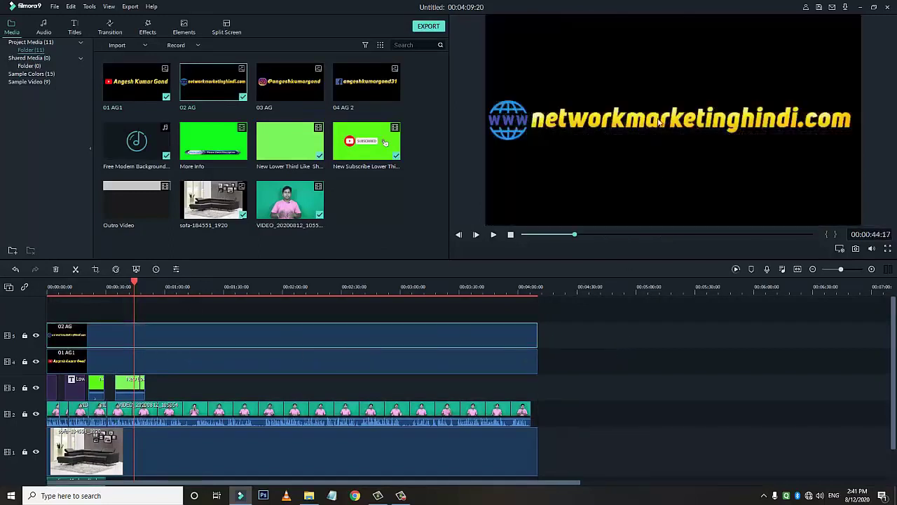
drag(659, 125, 656, 31)
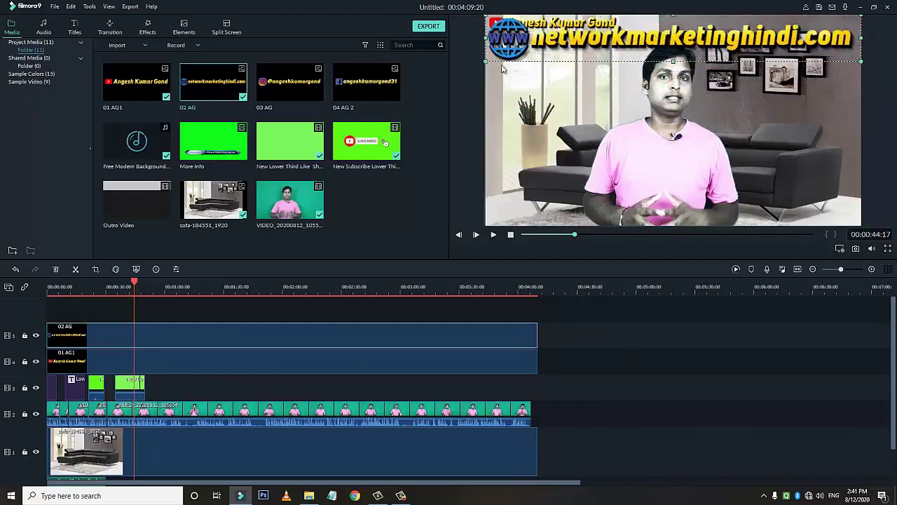
drag(485, 62, 757, 30)
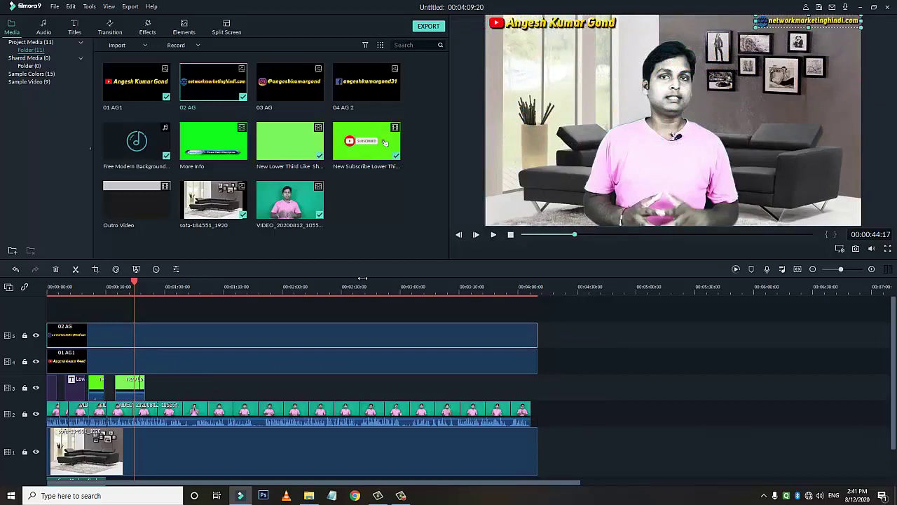
drag(134, 300, 49, 288)
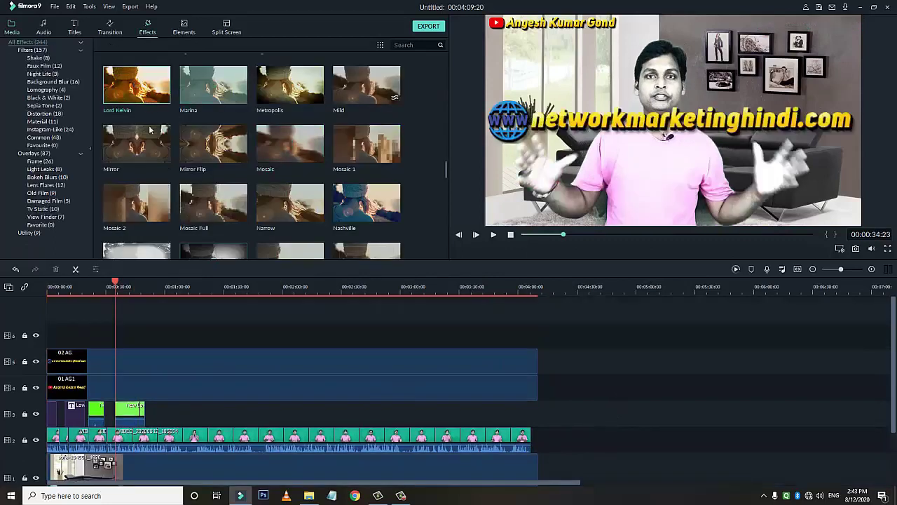
Add the Rainbow 2 effect on video track 6 at the timeline start and trim its end to about 00:00:18.
scroll(327, 176, up, 10)
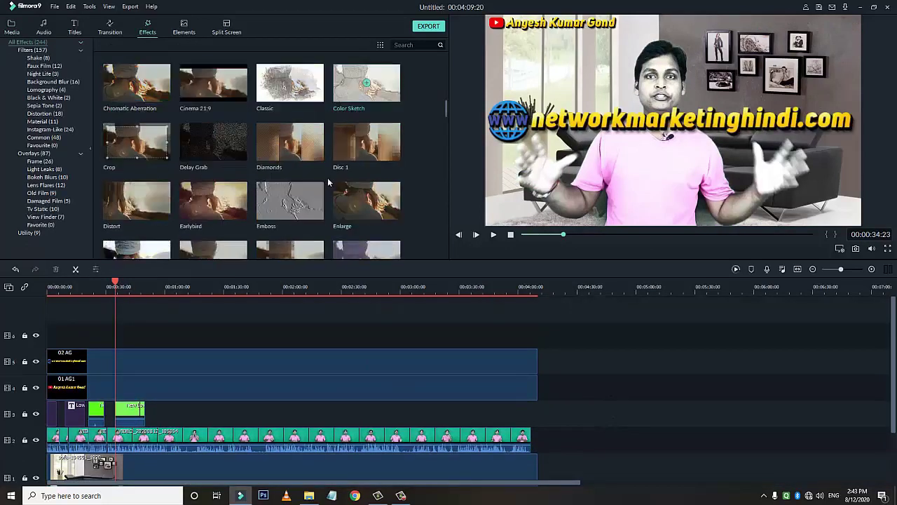
scroll(321, 169, down, 10)
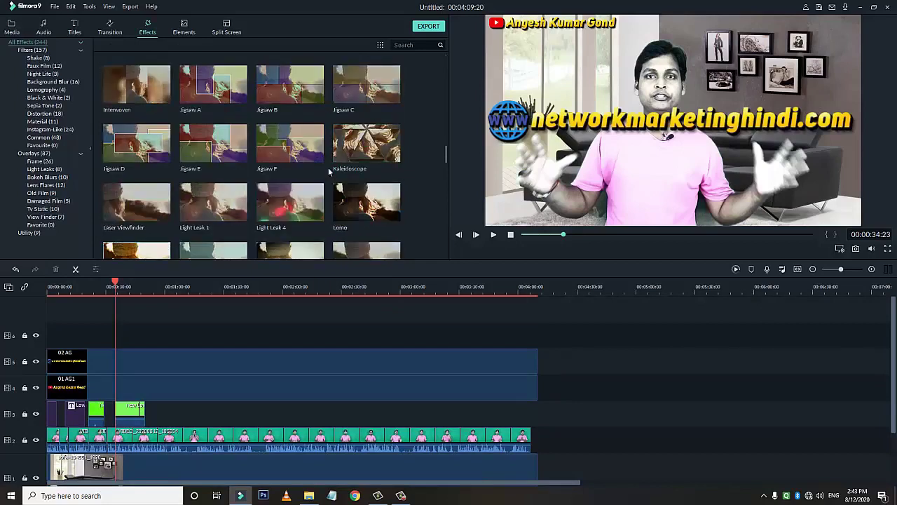
scroll(294, 165, down, 3)
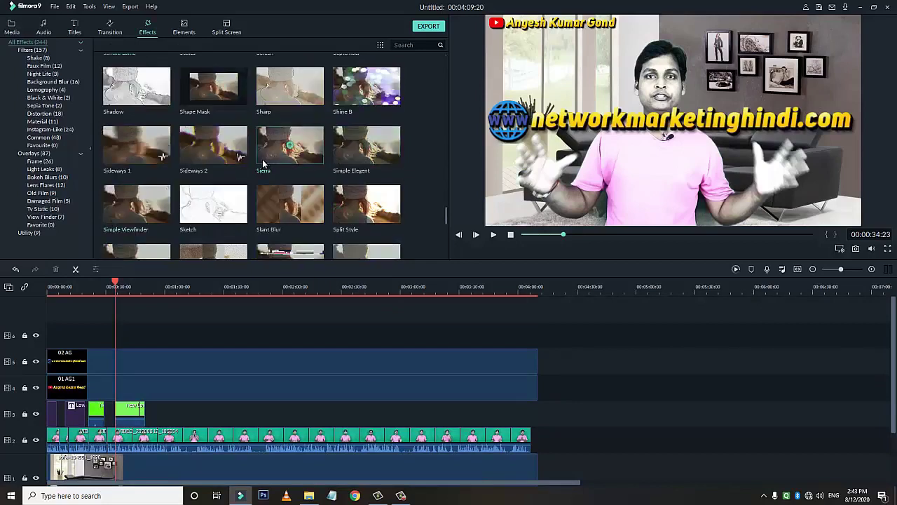
scroll(245, 163, down, 3)
scroll(245, 163, up, 5)
click(230, 108)
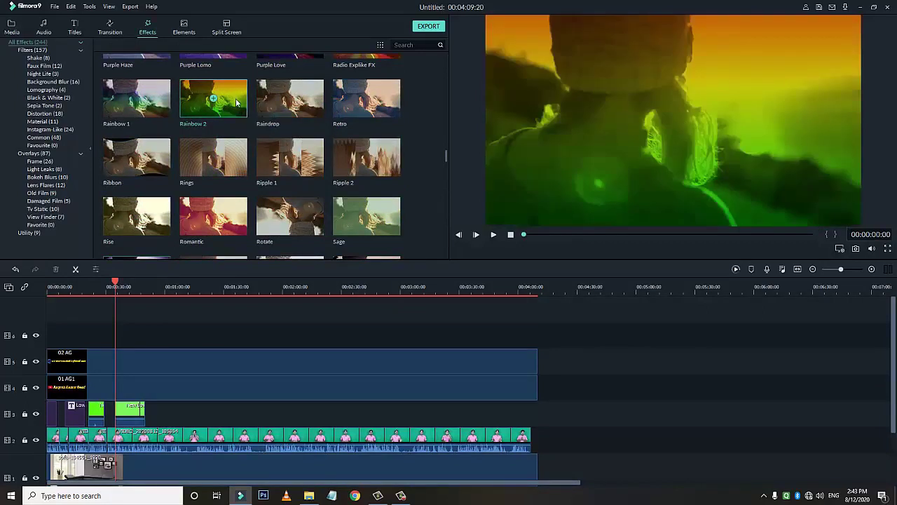
drag(233, 105, 71, 338)
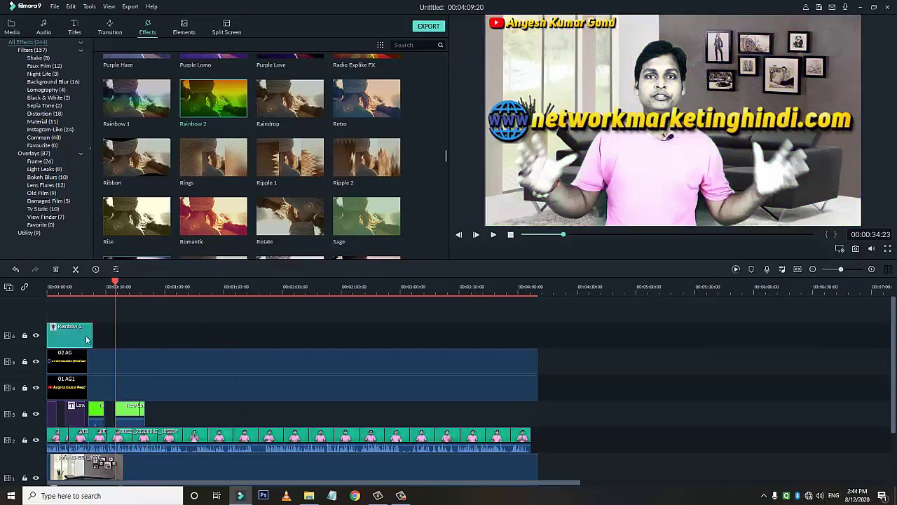
drag(93, 338, 534, 346)
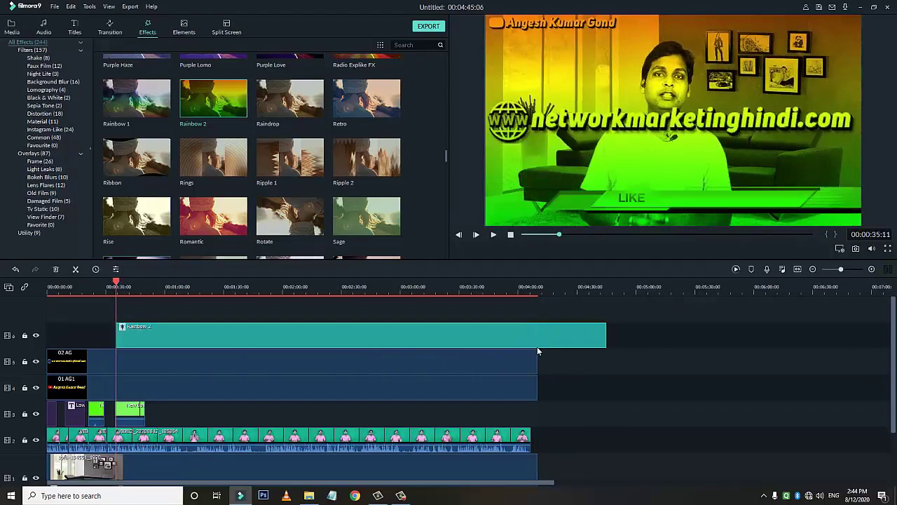
drag(608, 341, 77, 329)
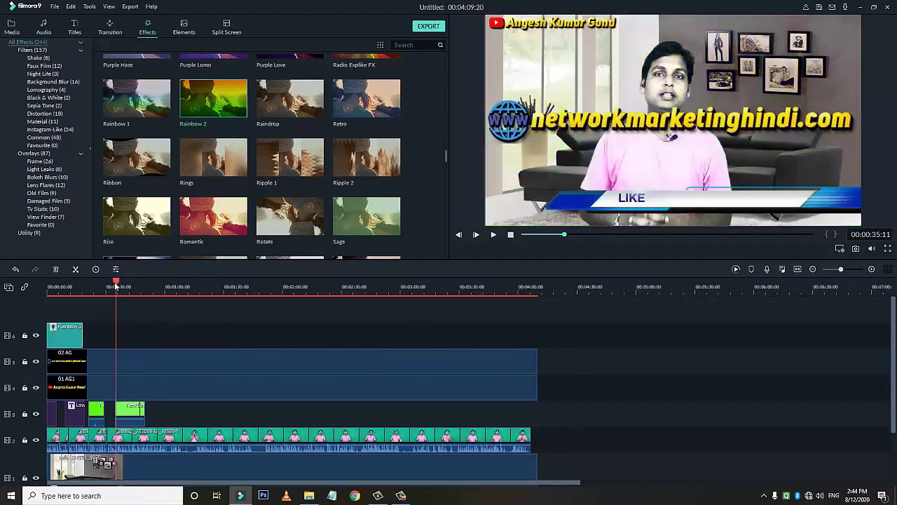
Play back the Rainbow 2 effect from the timeline start and check the picture just past its end at 00:00:20:11.
drag(116, 288, 47, 287)
key(space)
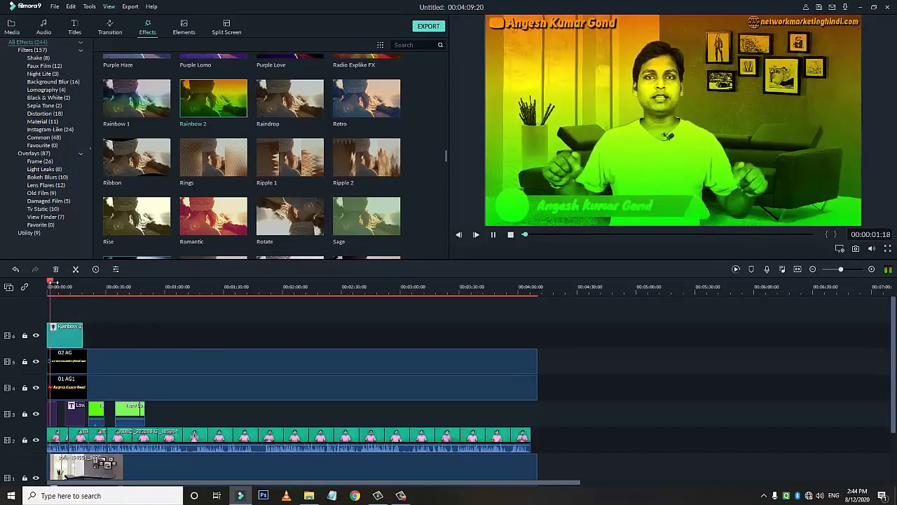
click(80, 293)
drag(82, 292, 86, 292)
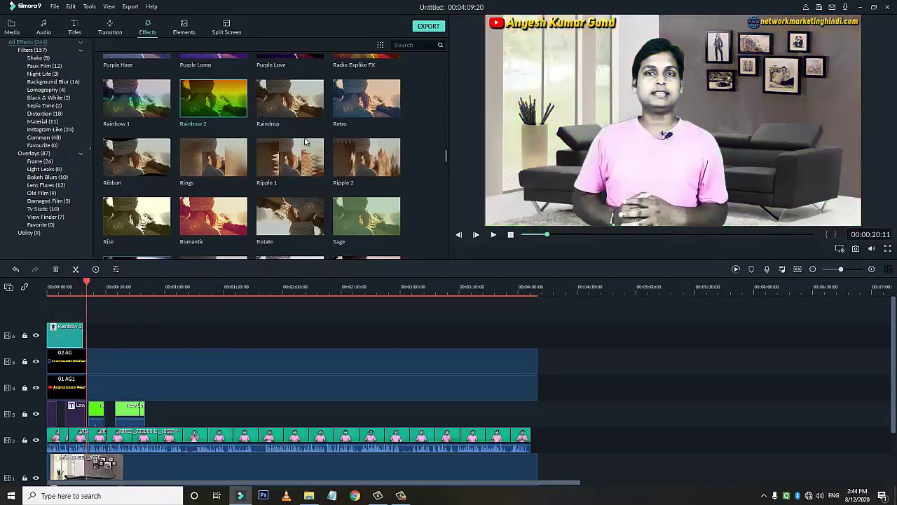
key(space)
Add the Split Screen 29 layout on video track 6 at about 00:01:20 and check its media settings.
scroll(307, 133, up, 10)
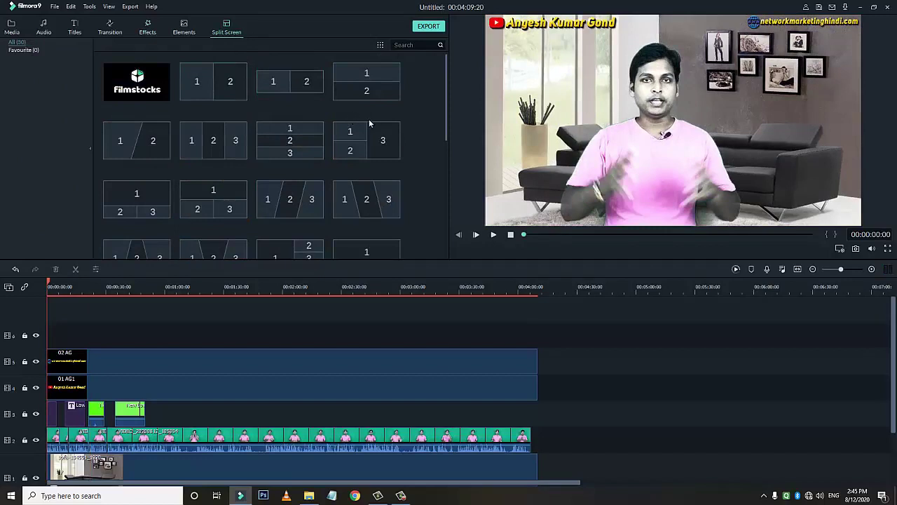
scroll(371, 119, down, 5)
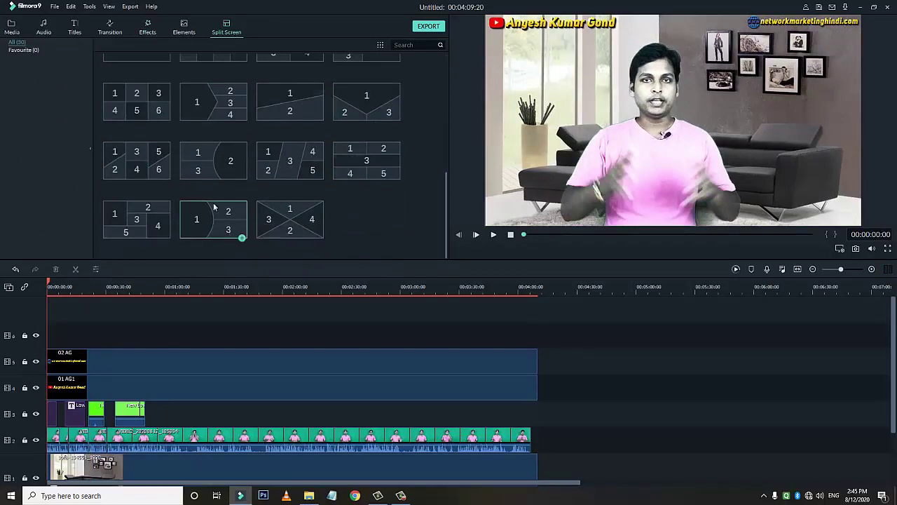
click(216, 208)
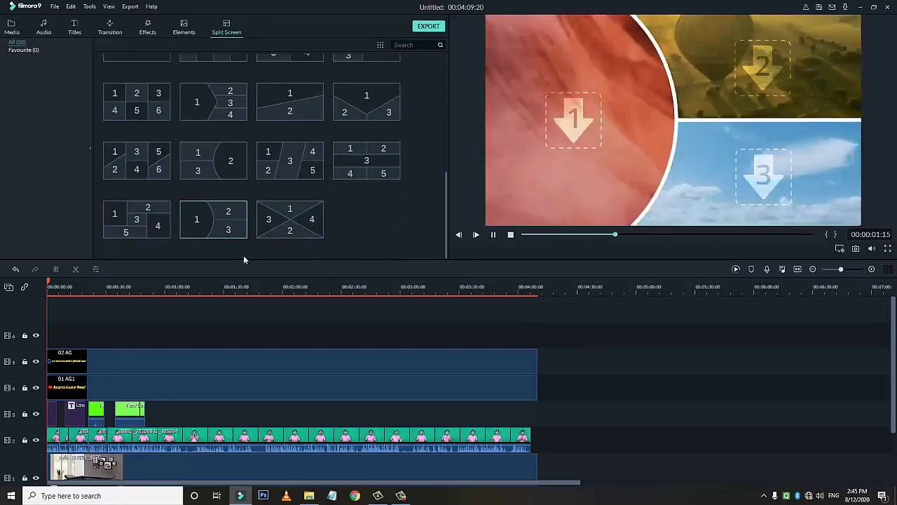
drag(241, 235, 224, 354)
double_click(212, 339)
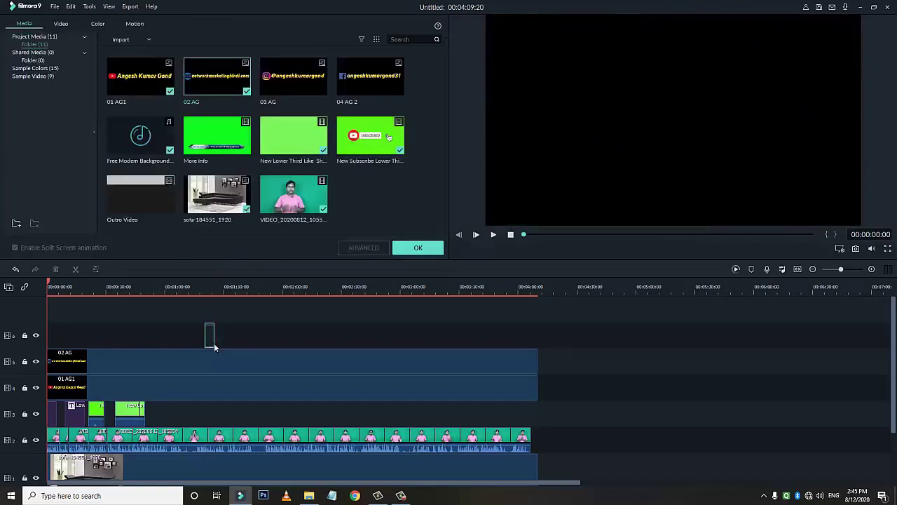
click(420, 254)
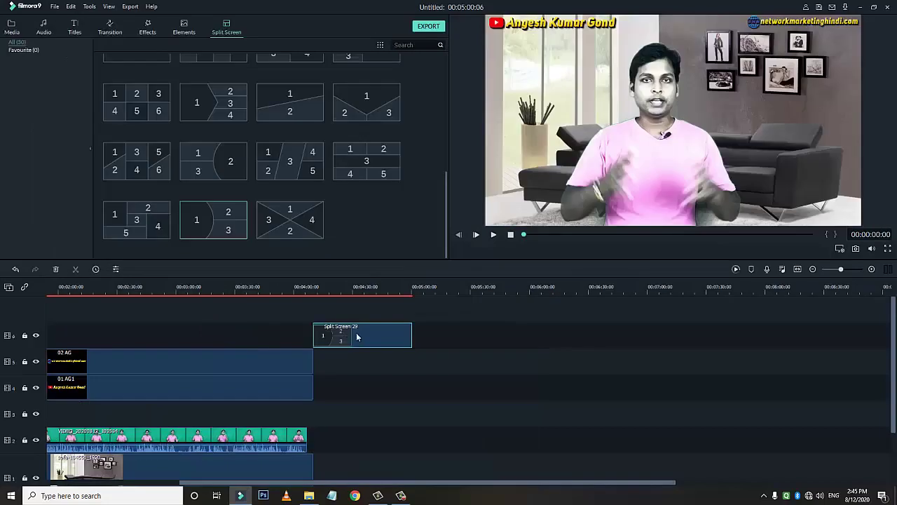
Check the Split Screen 29 clip's media settings and extend its end on track 6 to about 00:05:55.
double_click(356, 337)
click(418, 254)
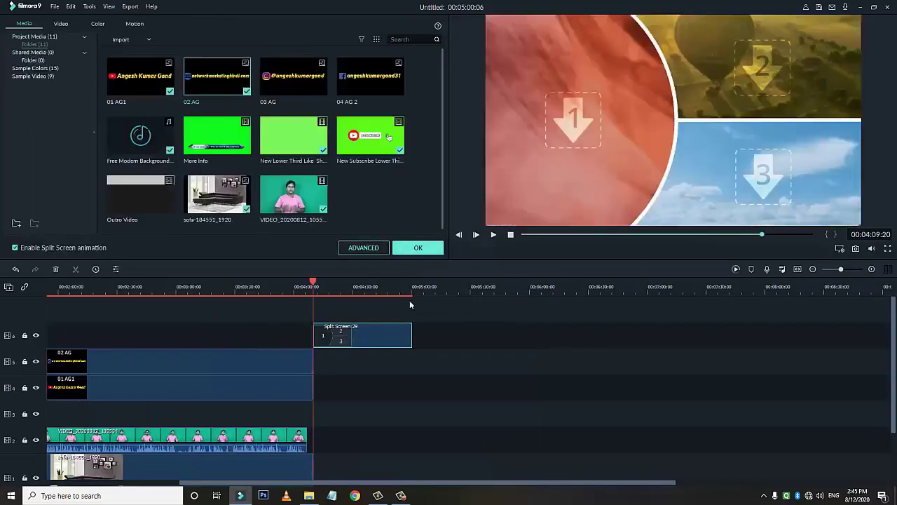
drag(412, 335, 522, 335)
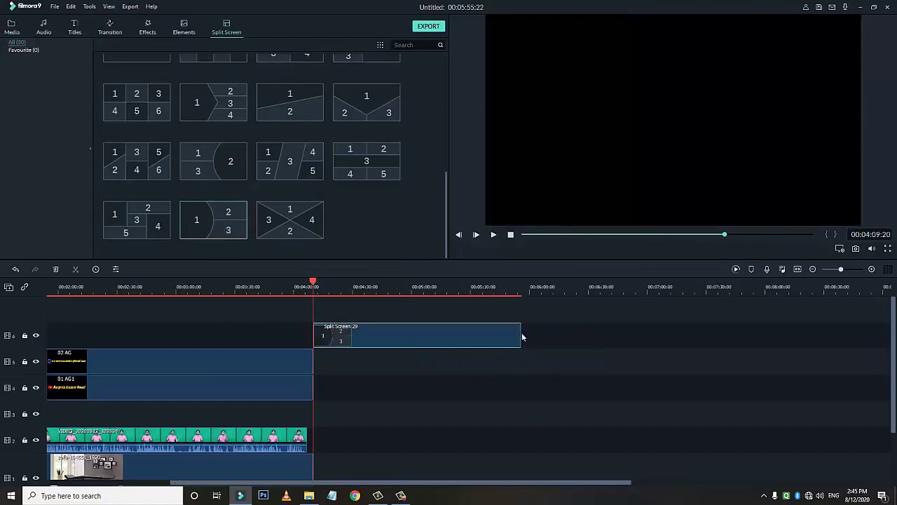
Fill all three Split Screen 29 areas with the green-screen VIDEO_20200812 clip and play back the split screen.
double_click(445, 335)
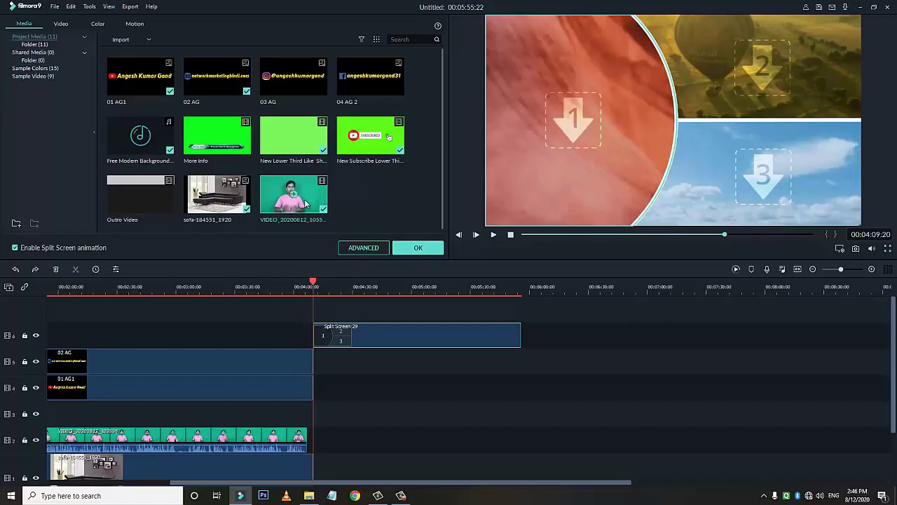
drag(557, 119, 557, 120)
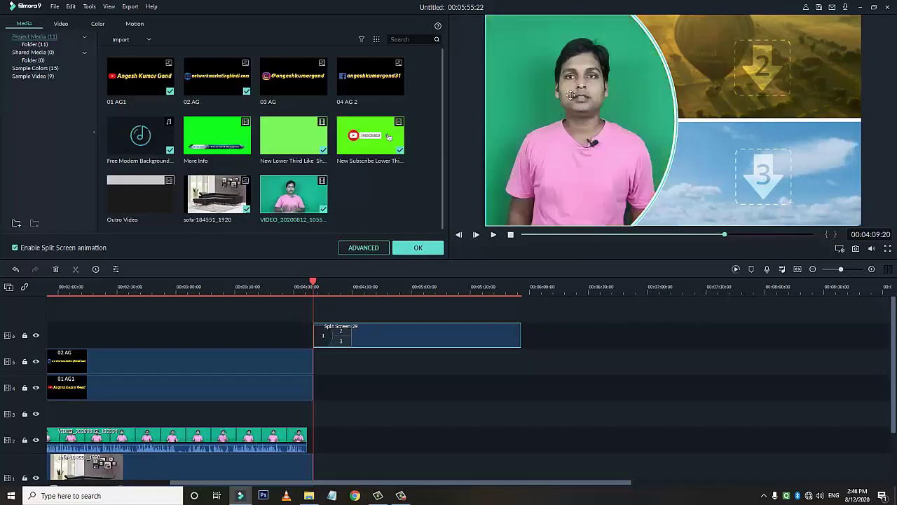
drag(314, 210, 745, 65)
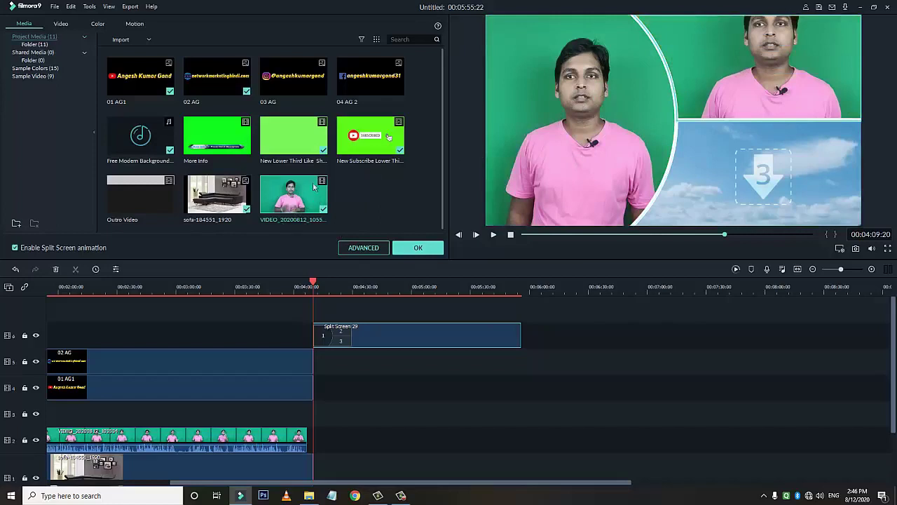
drag(317, 196, 765, 164)
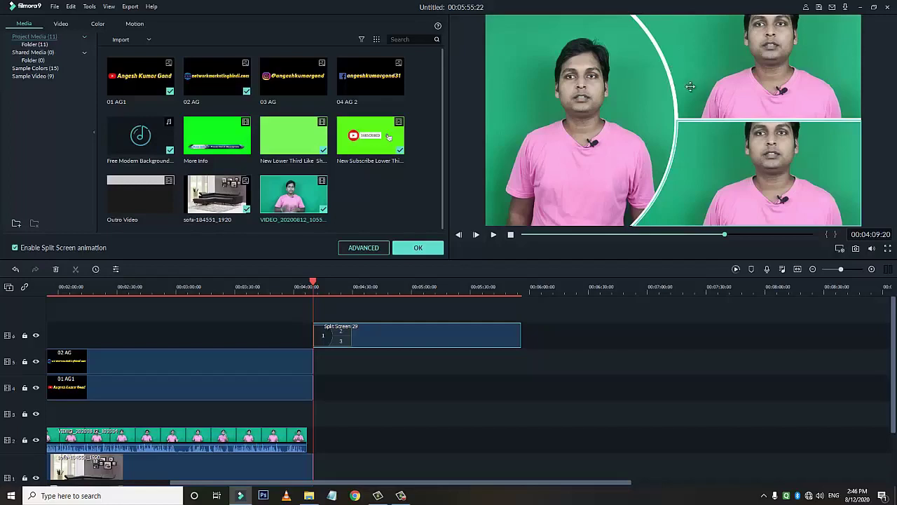
key(space)
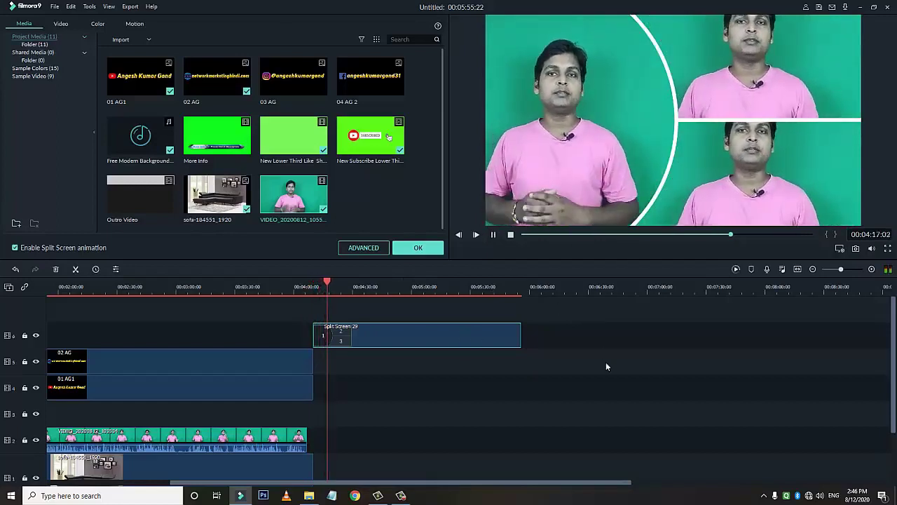
key(space)
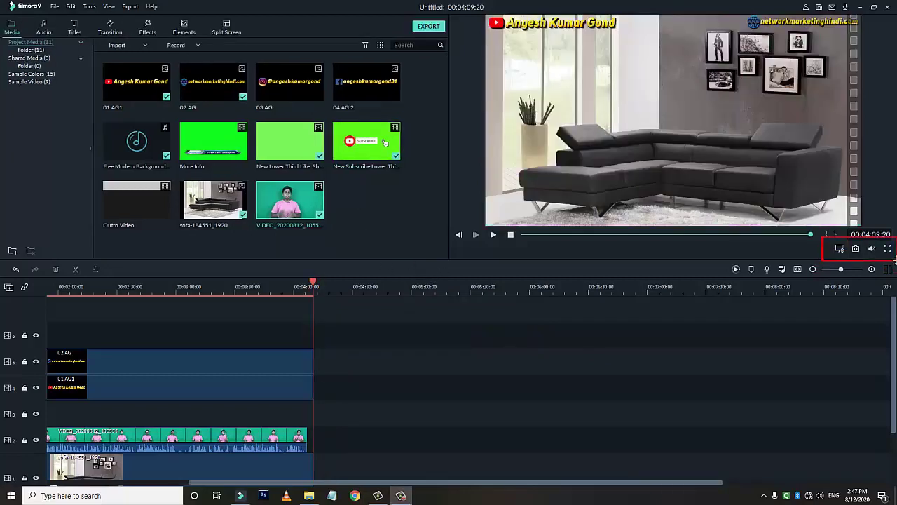
Capture a snapshot of the preview frame at 00:02:26:21 and open it from the project media.
click(841, 249)
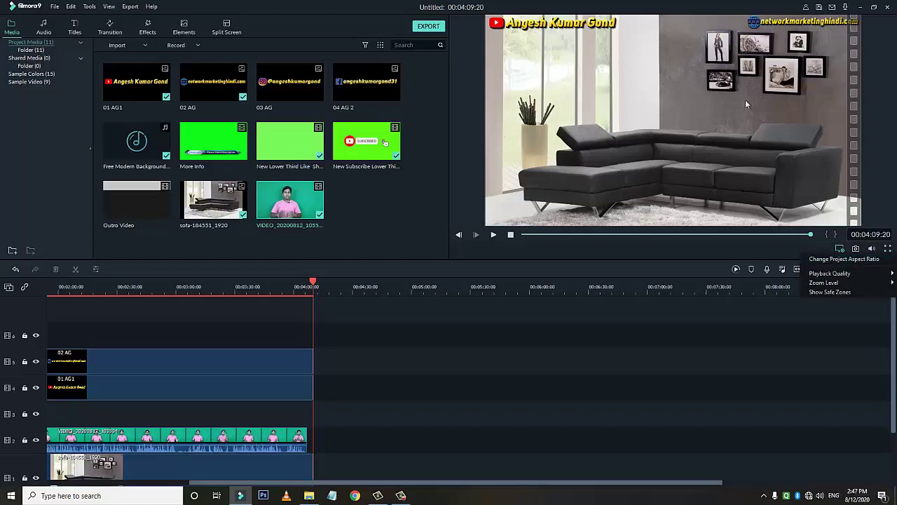
click(692, 234)
click(692, 234)
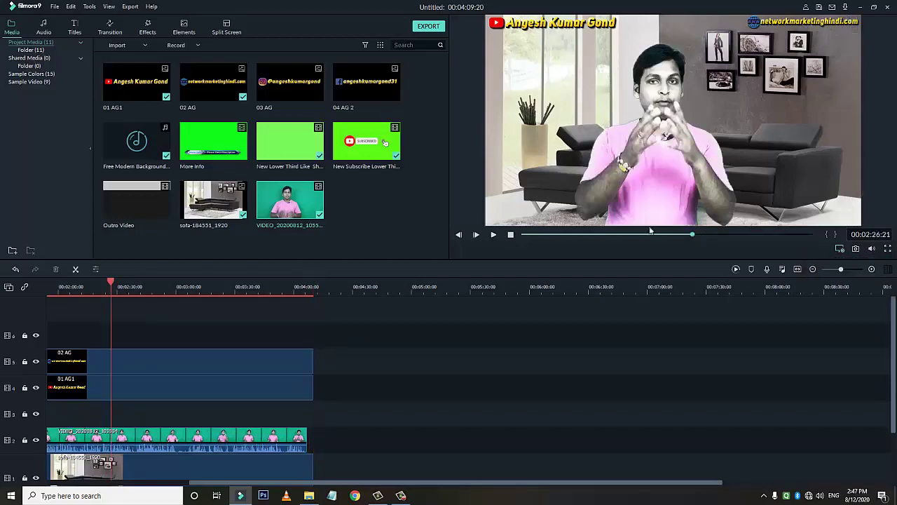
click(856, 249)
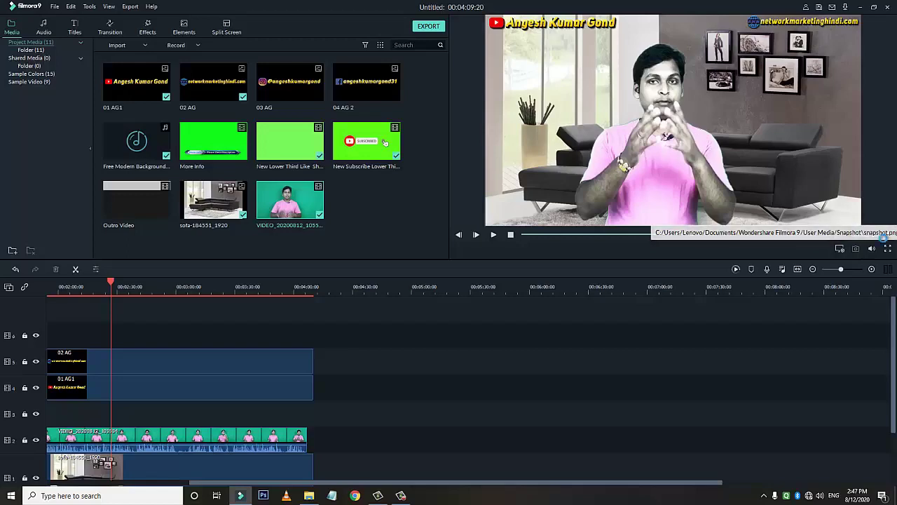
click(390, 202)
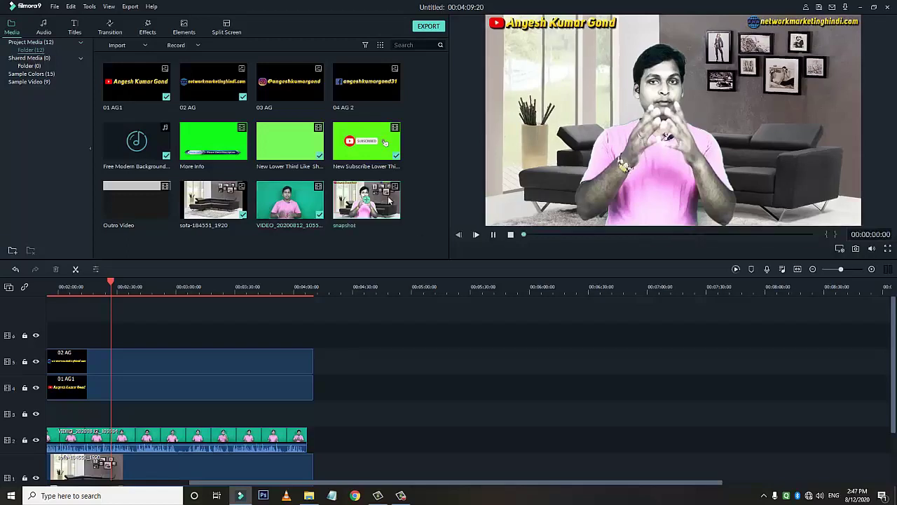
View the snapshot in full screen, return to the editor and scrub the timeline from its start to about the two-minute mark.
click(888, 252)
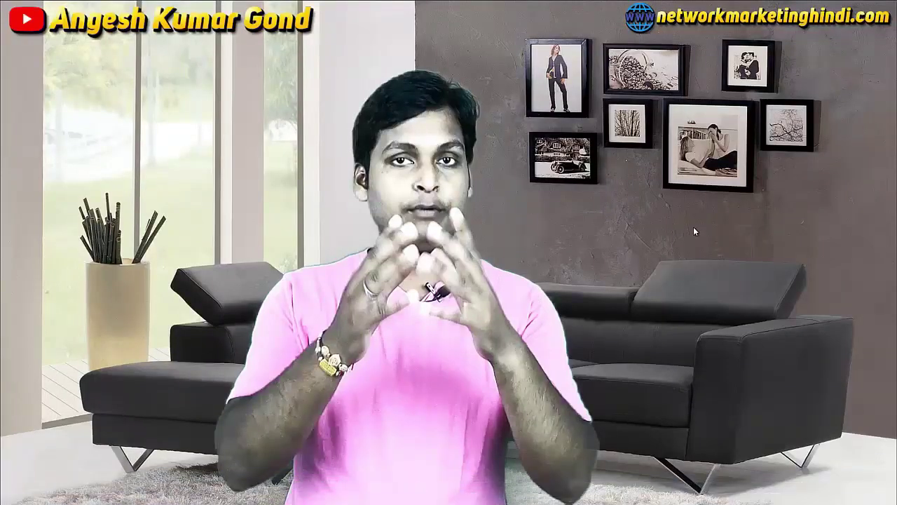
key(Escape)
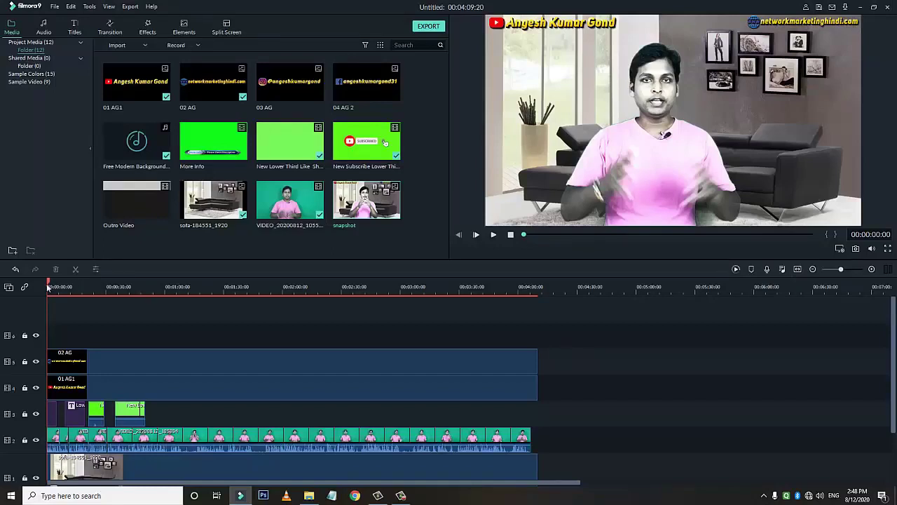
drag(48, 284, 291, 287)
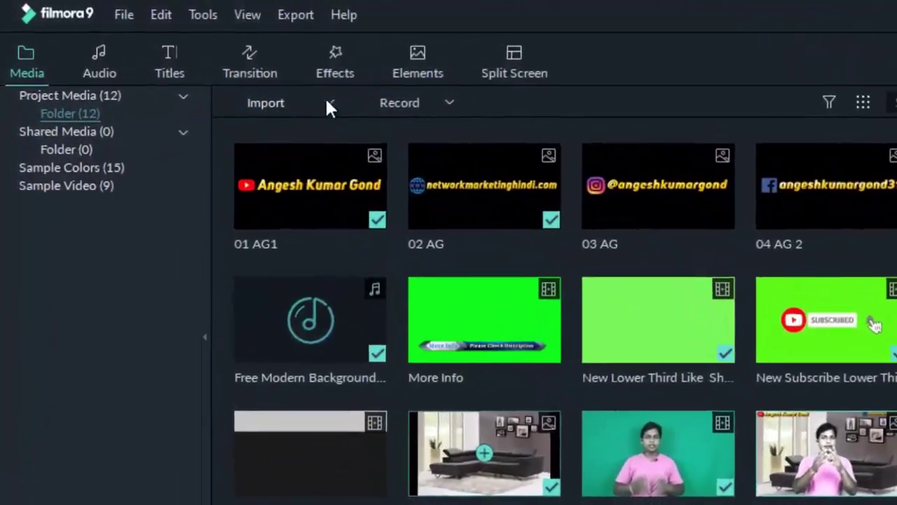
Review the media import and recording options and scrub the project preview to 00:03:47:10.
click(289, 91)
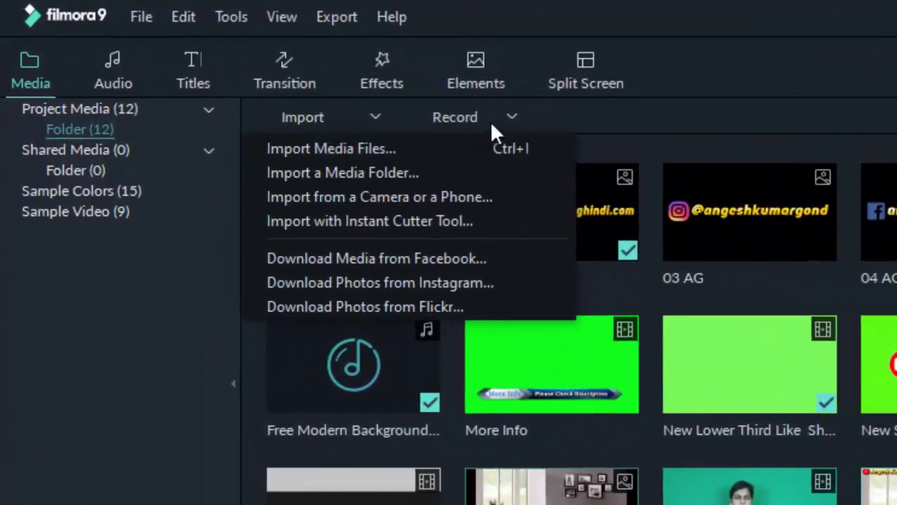
click(490, 119)
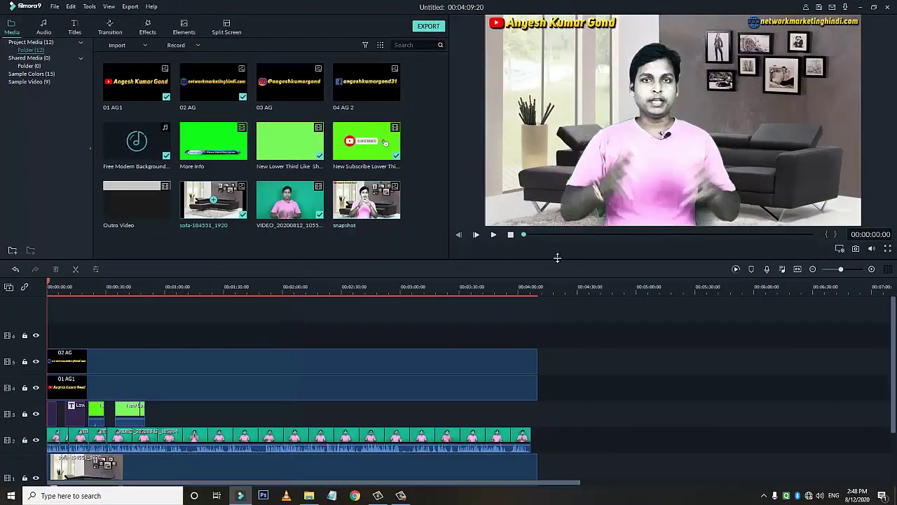
drag(556, 238, 784, 235)
Open the project's export settings and name the output file AG Digital World.
drag(401, 18, 454, 42)
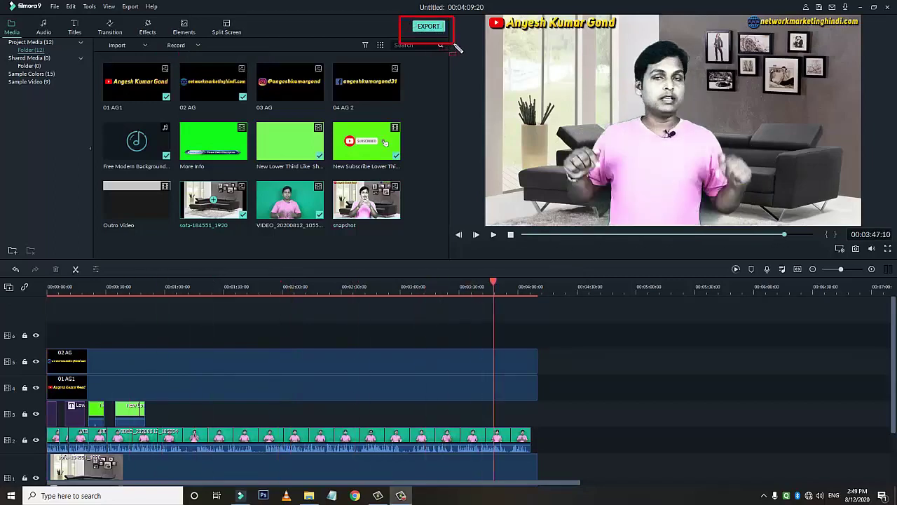
key(Escape)
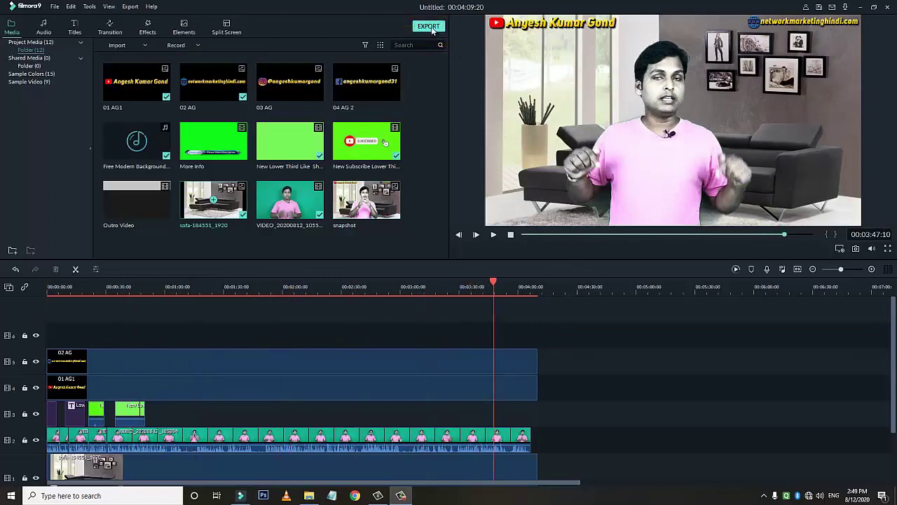
click(430, 27)
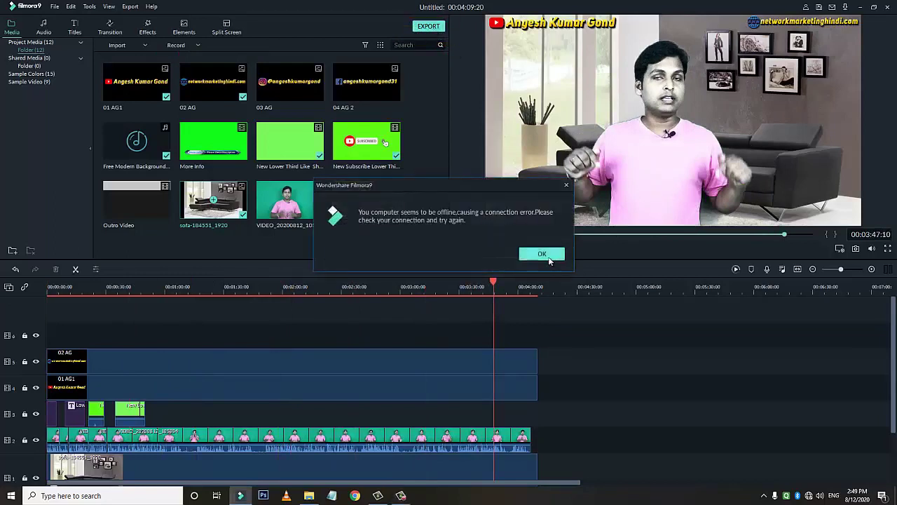
click(541, 254)
text(AG)
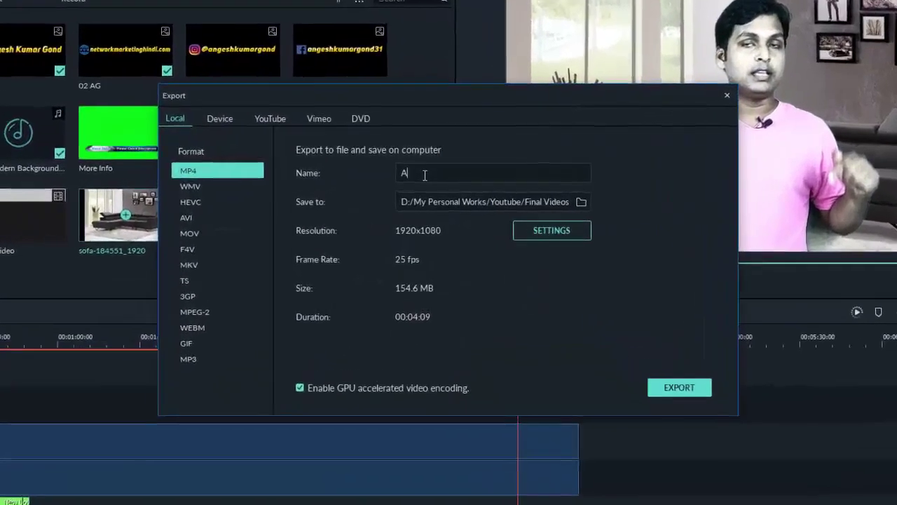
text( Digital World)
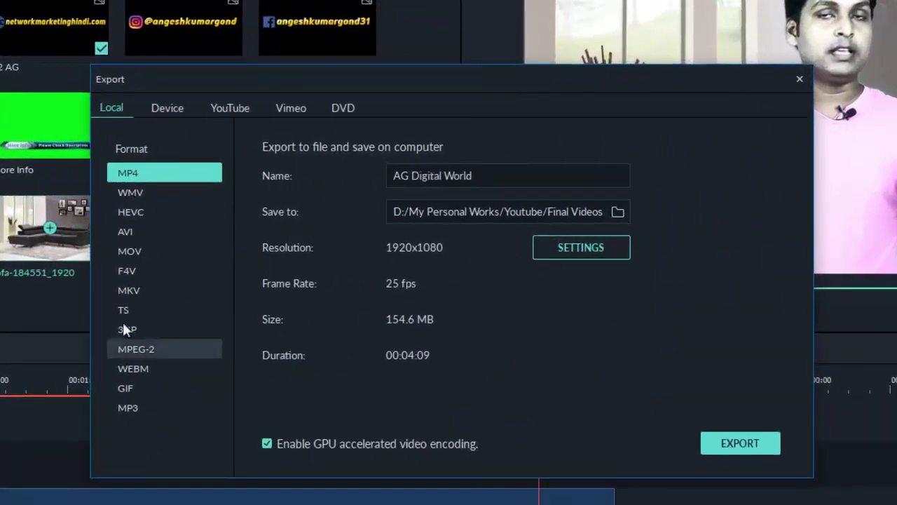
Compare the WMV and MP4 output formats and examine the Device and YouTube export options.
click(143, 197)
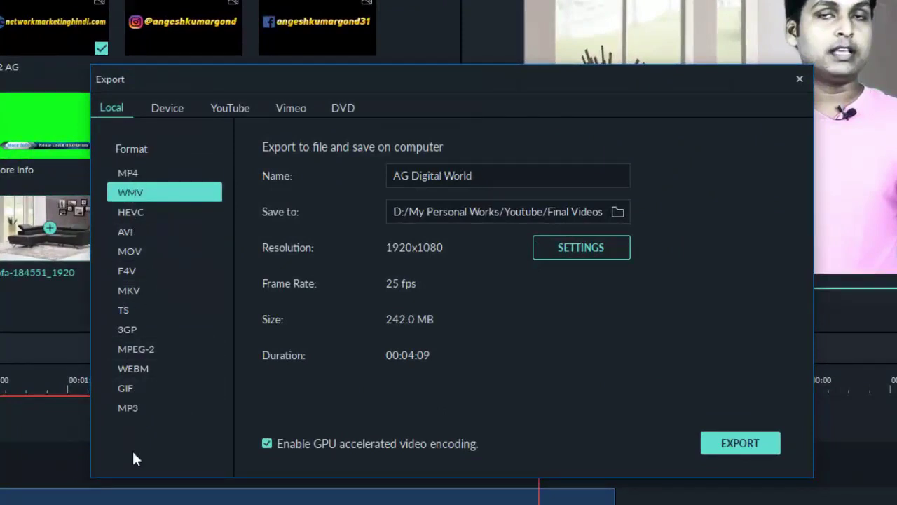
click(133, 173)
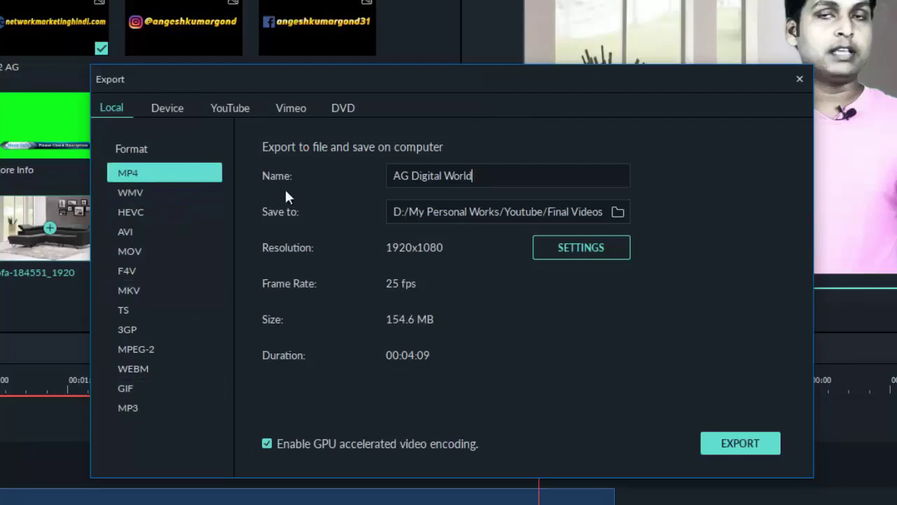
click(169, 113)
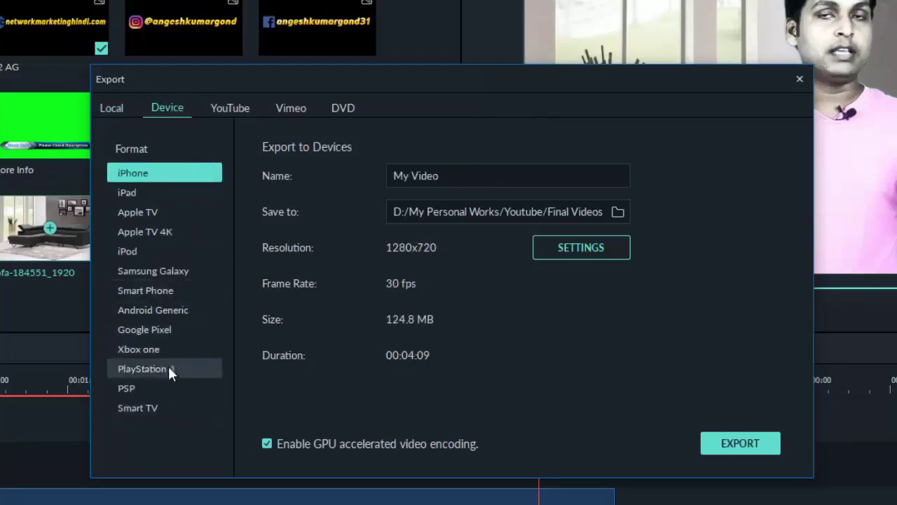
click(230, 108)
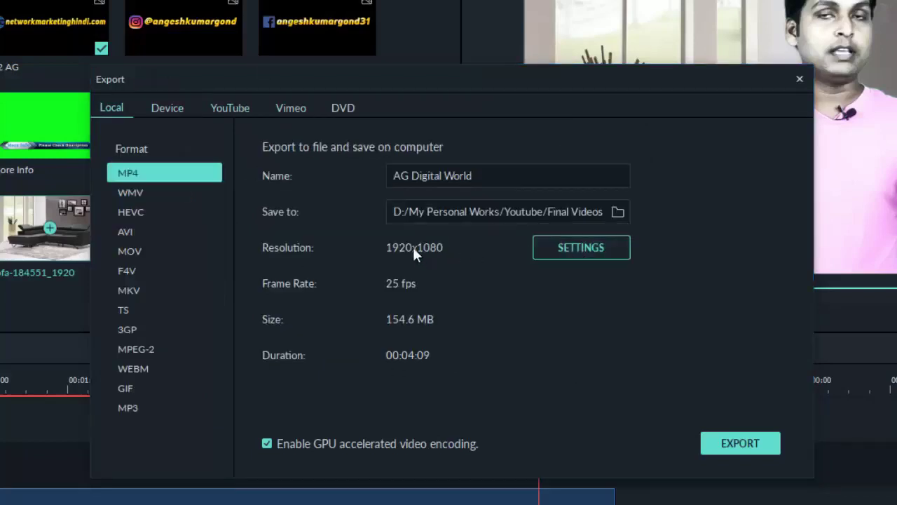
Set the MP4 export to 1280x720 resolution with Best quality and start the export.
mouse_move(365, 230)
mouse_down()
mouse_move(427, 257)
mouse_move(459, 258)
mouse_up()
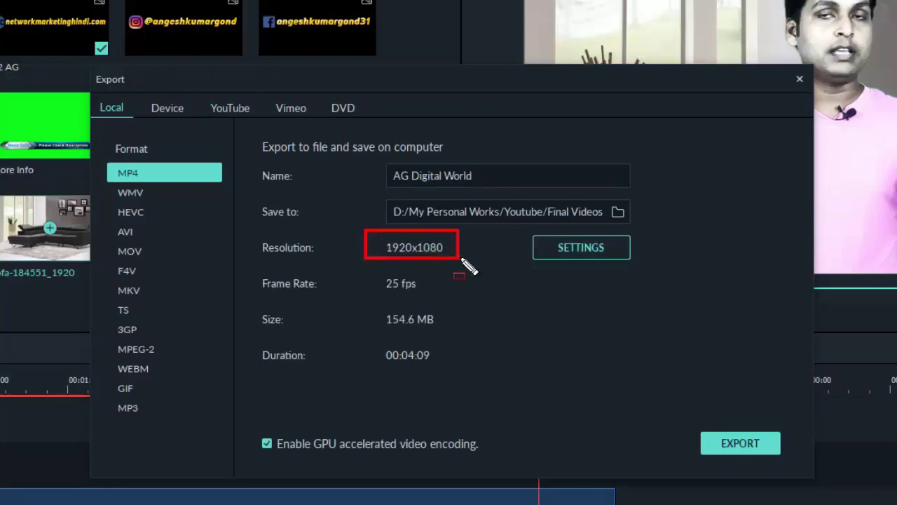
click(603, 253)
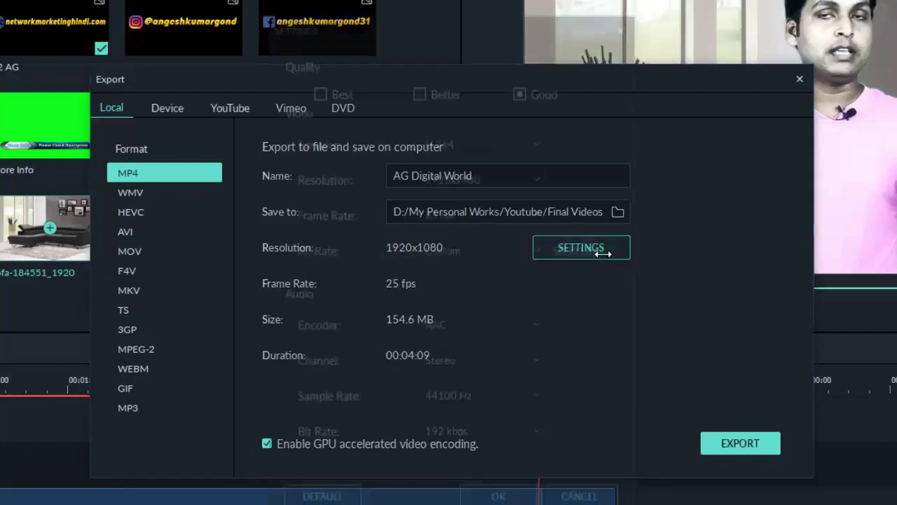
click(541, 180)
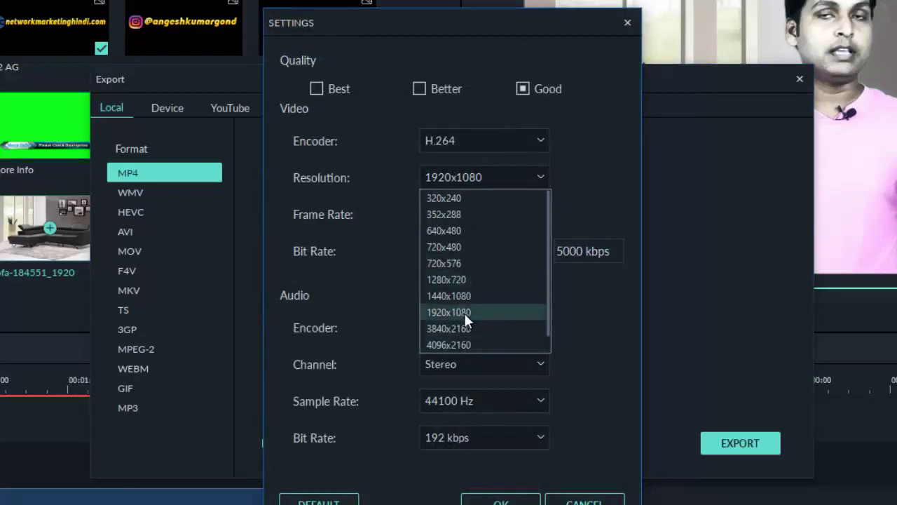
scroll(476, 339, down, 1)
scroll(474, 337, up, 1)
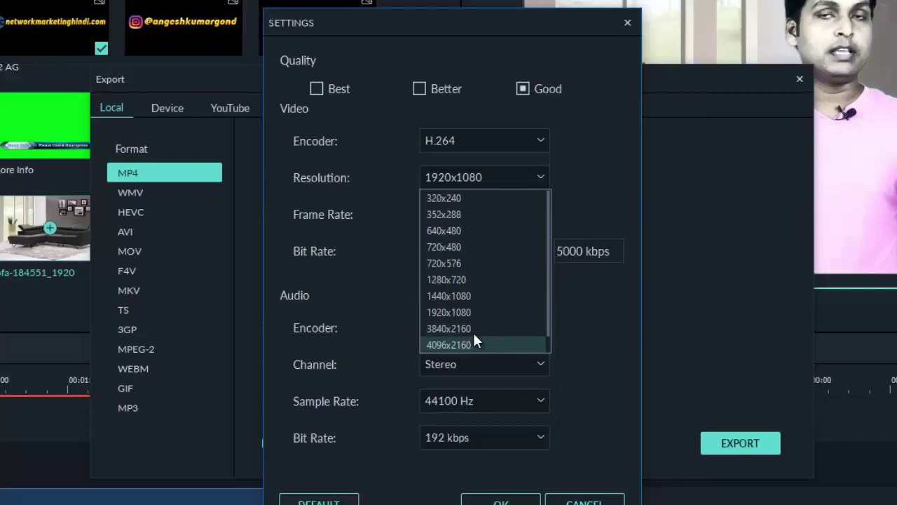
click(474, 312)
click(500, 176)
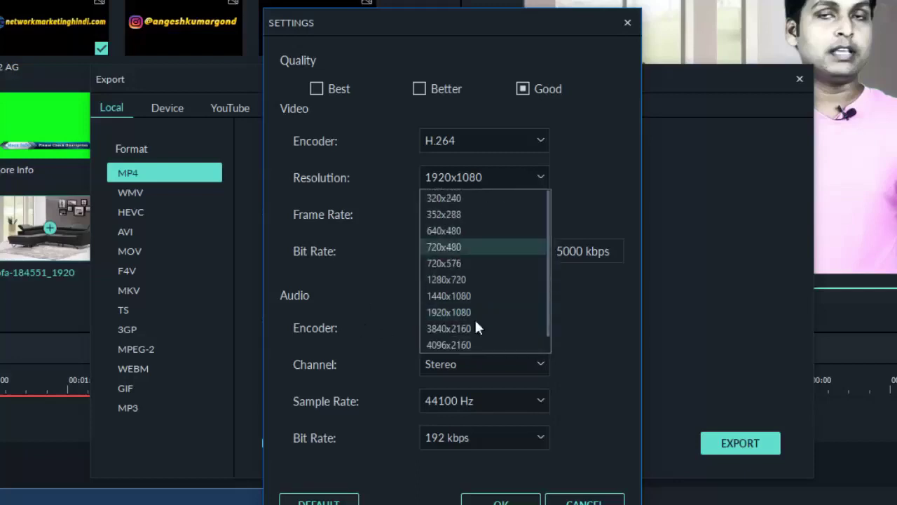
click(464, 279)
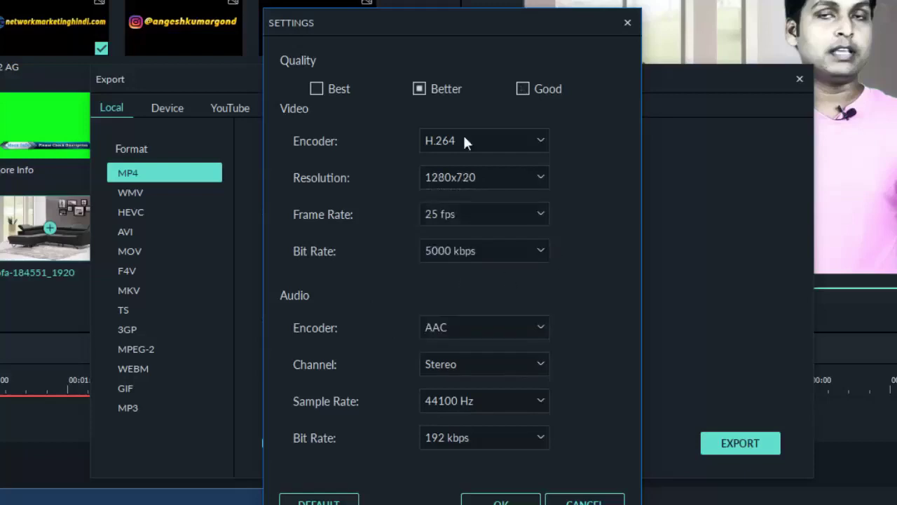
click(327, 91)
click(500, 501)
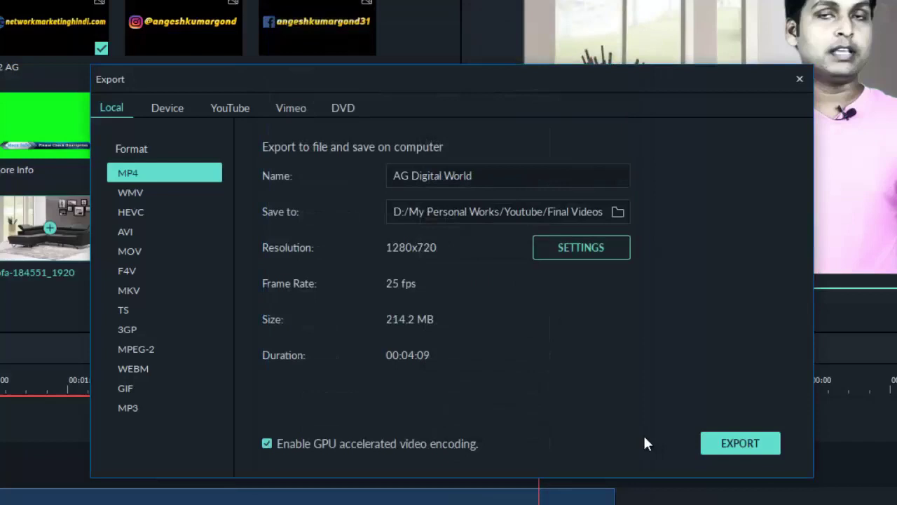
click(738, 441)
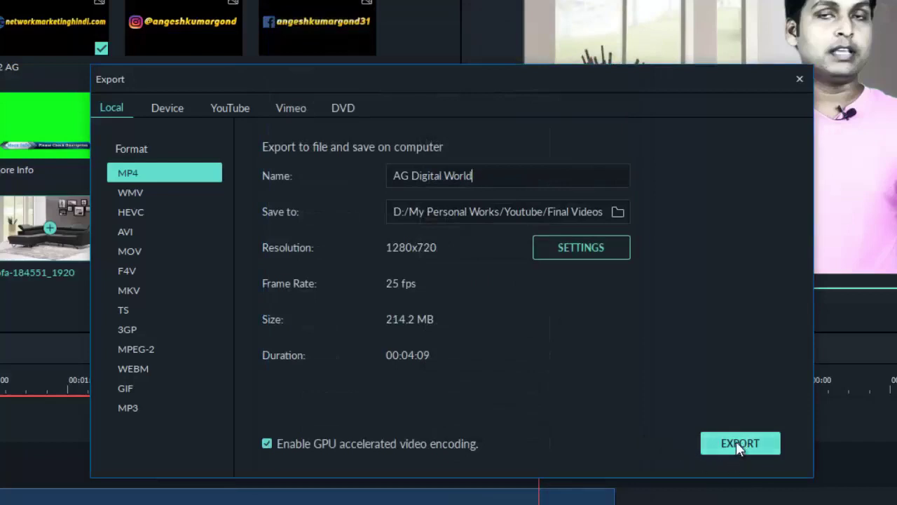